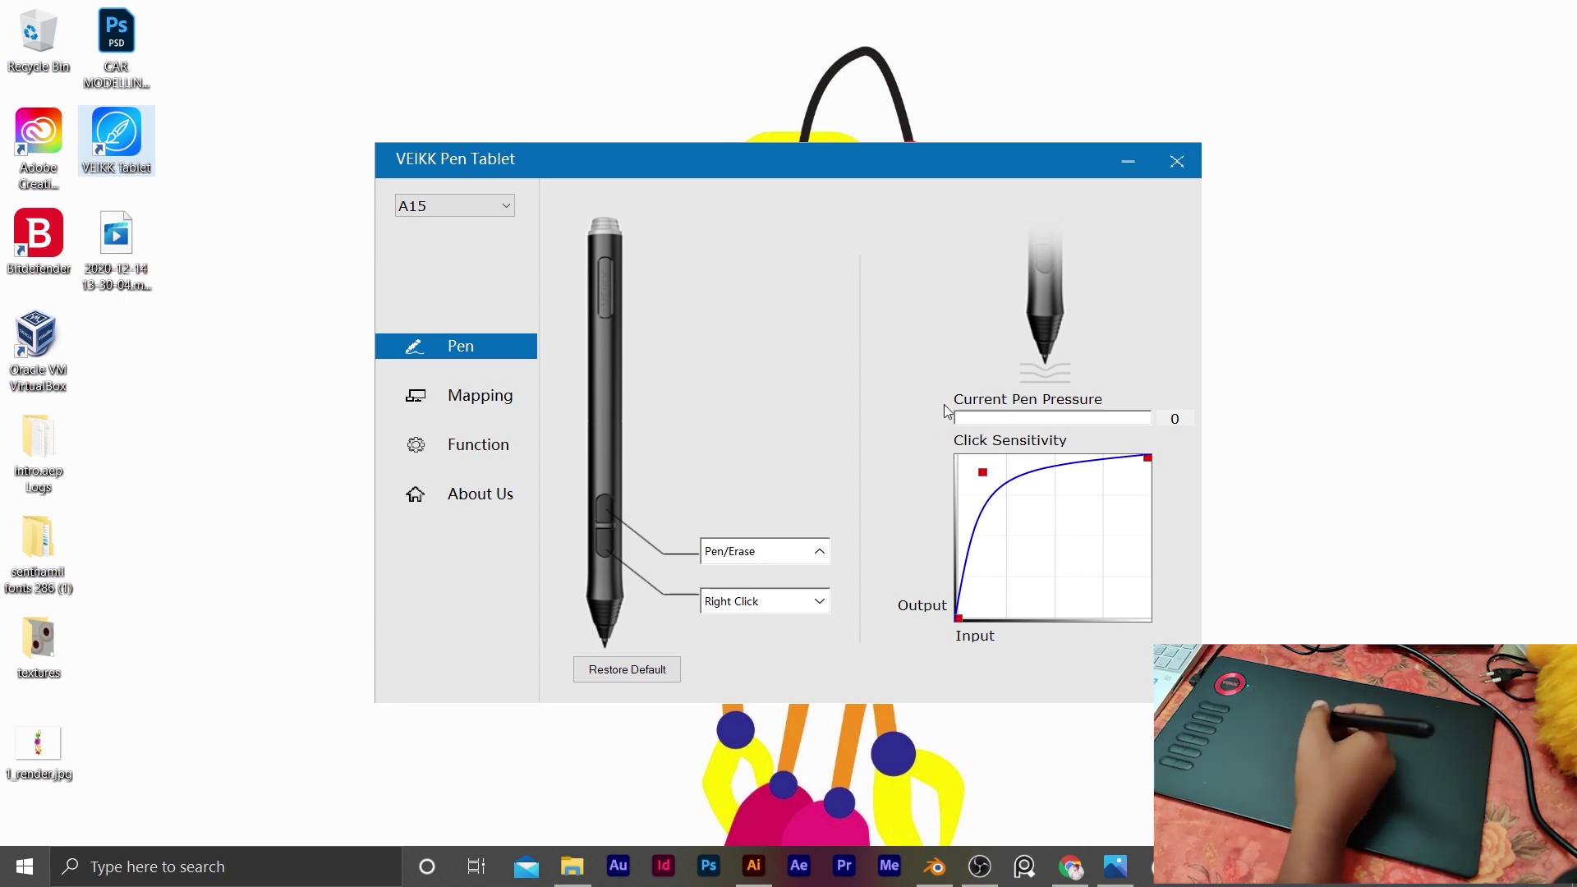
Step: Check the pen's pressure reading with light and firm strokes, then show the Mapping page
drag(805, 401, 809, 396)
drag(607, 413, 595, 411)
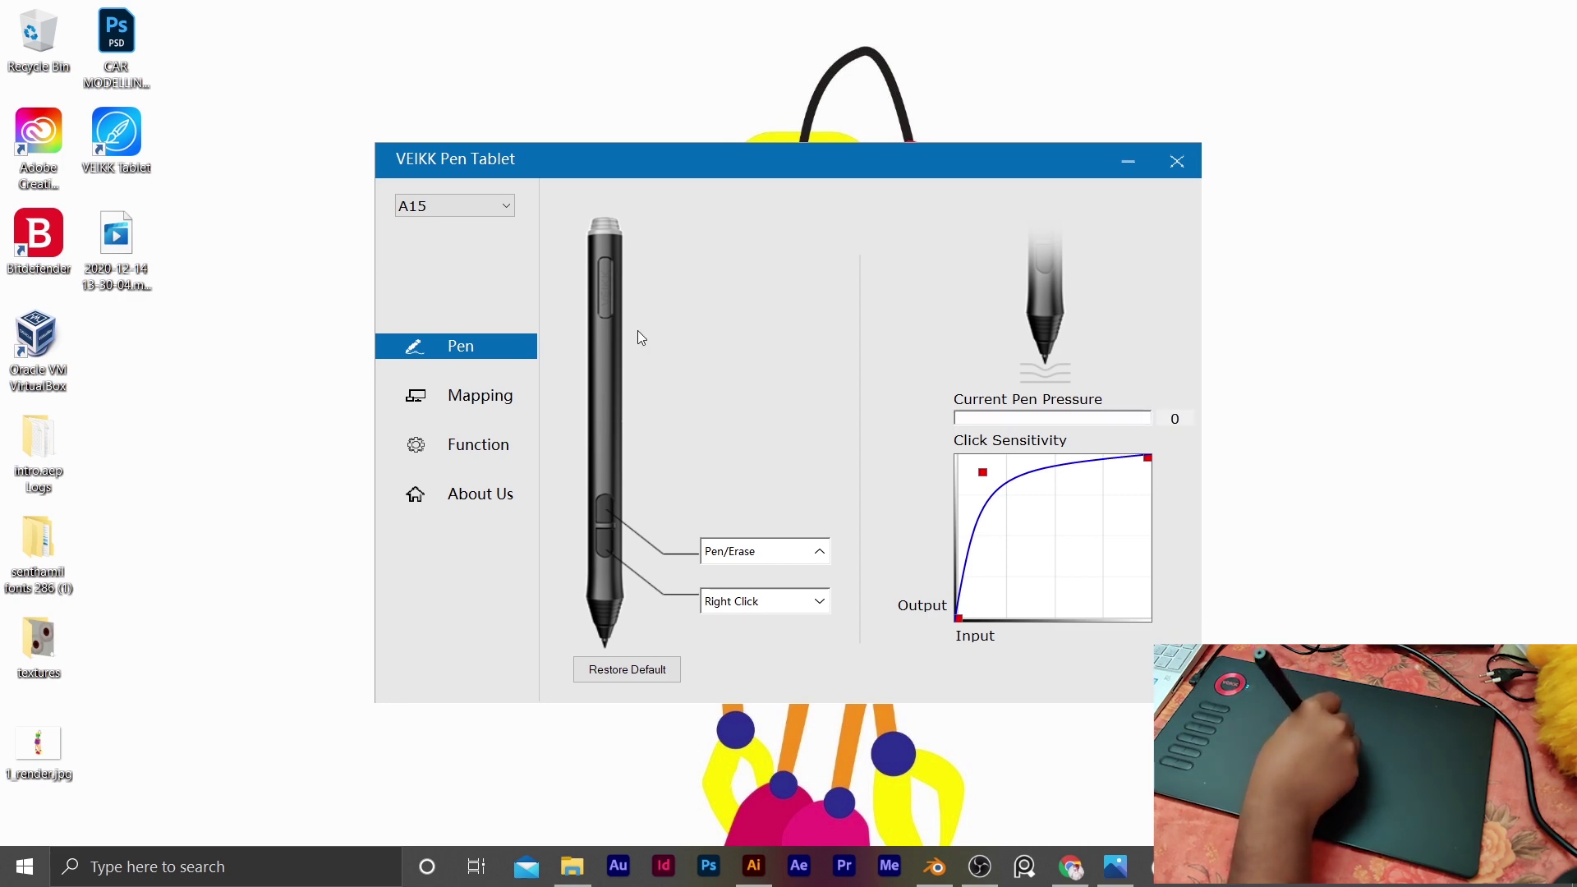
click(475, 401)
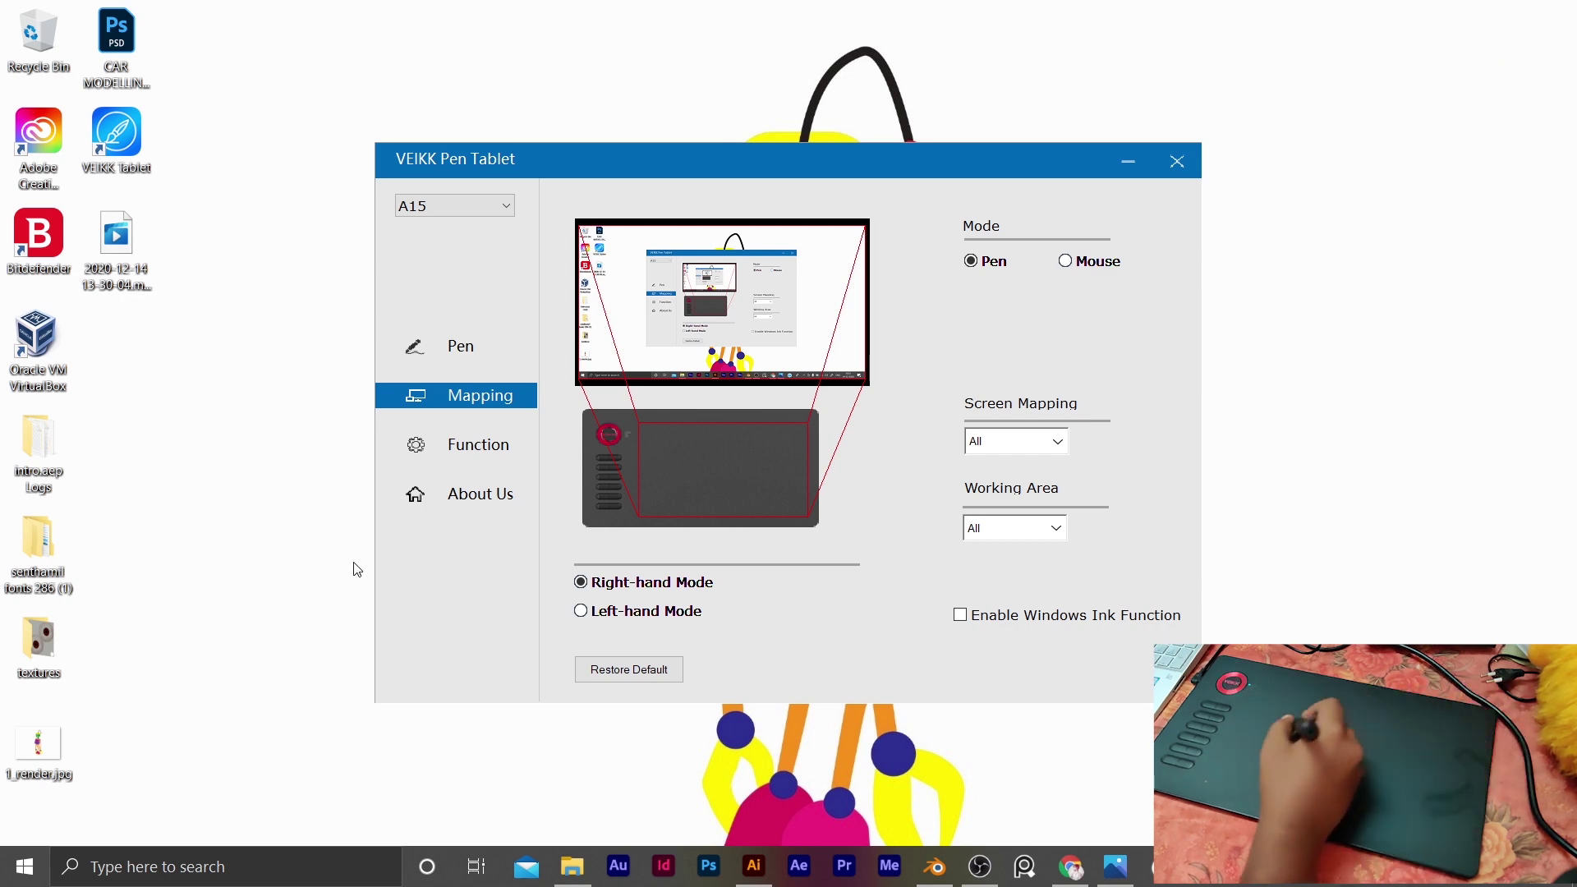
Step: Toggle the tablet to Mouse mode and back to Pen, keep screen mapping at All, then view the Function keys
click(1063, 262)
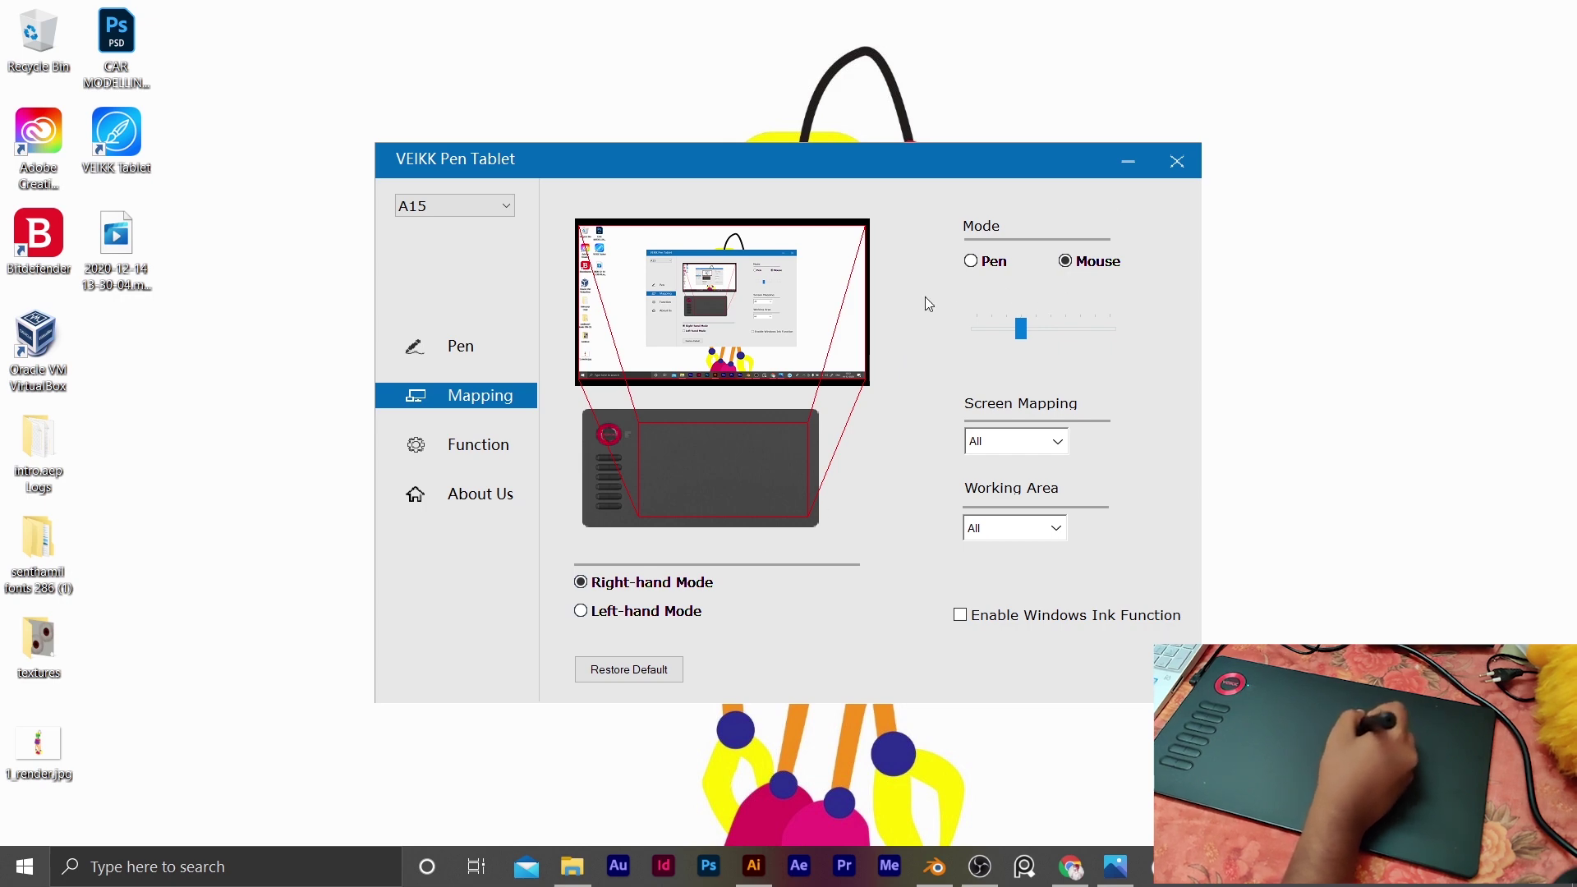
click(970, 261)
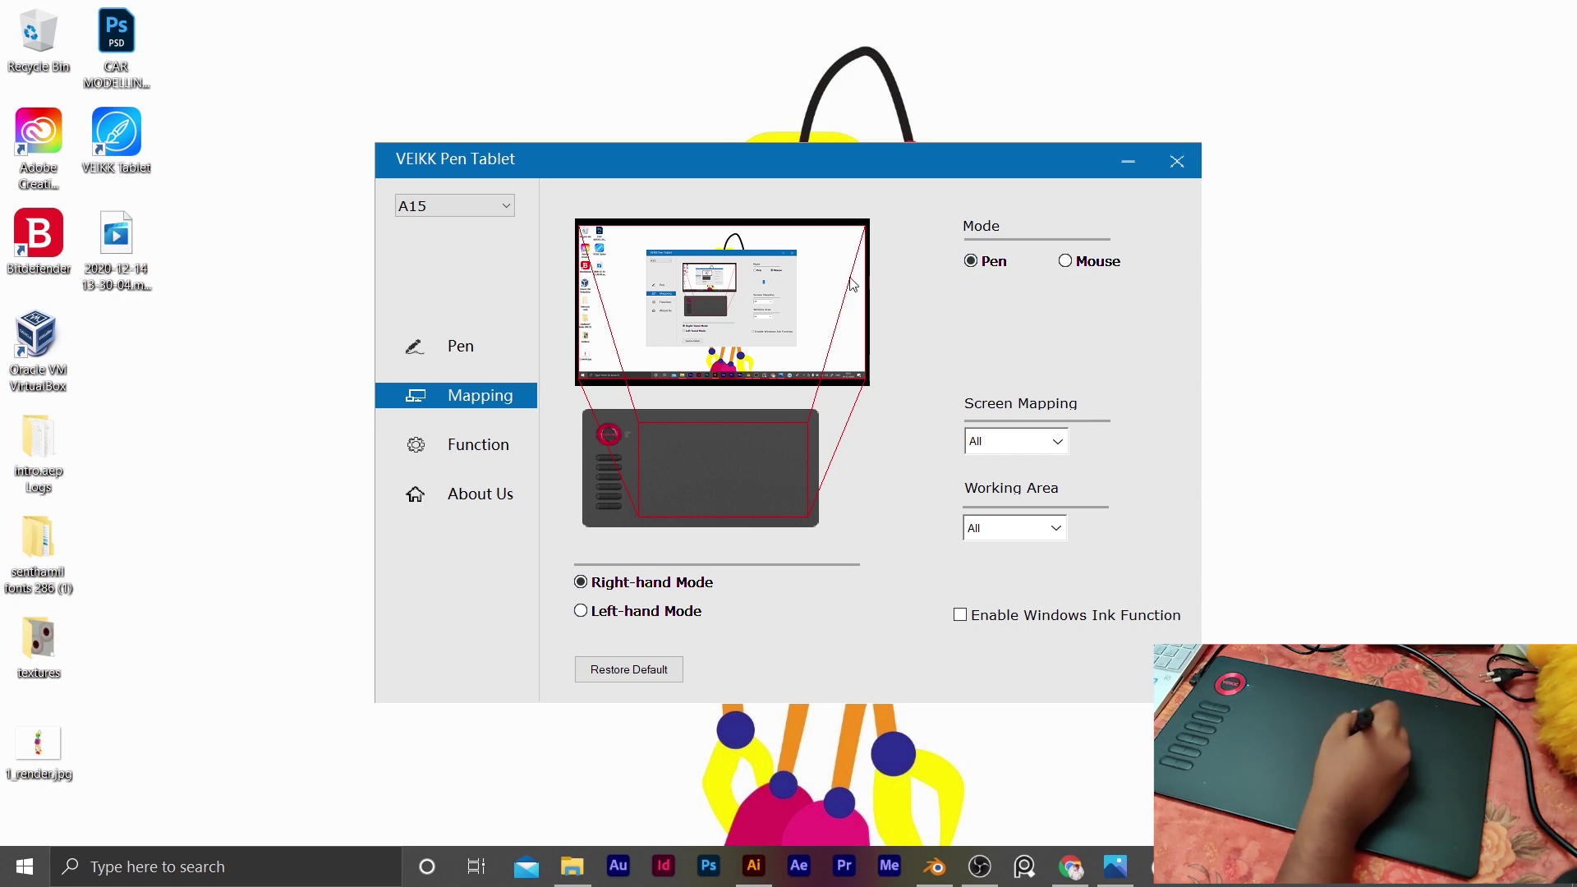
click(1034, 449)
click(1137, 396)
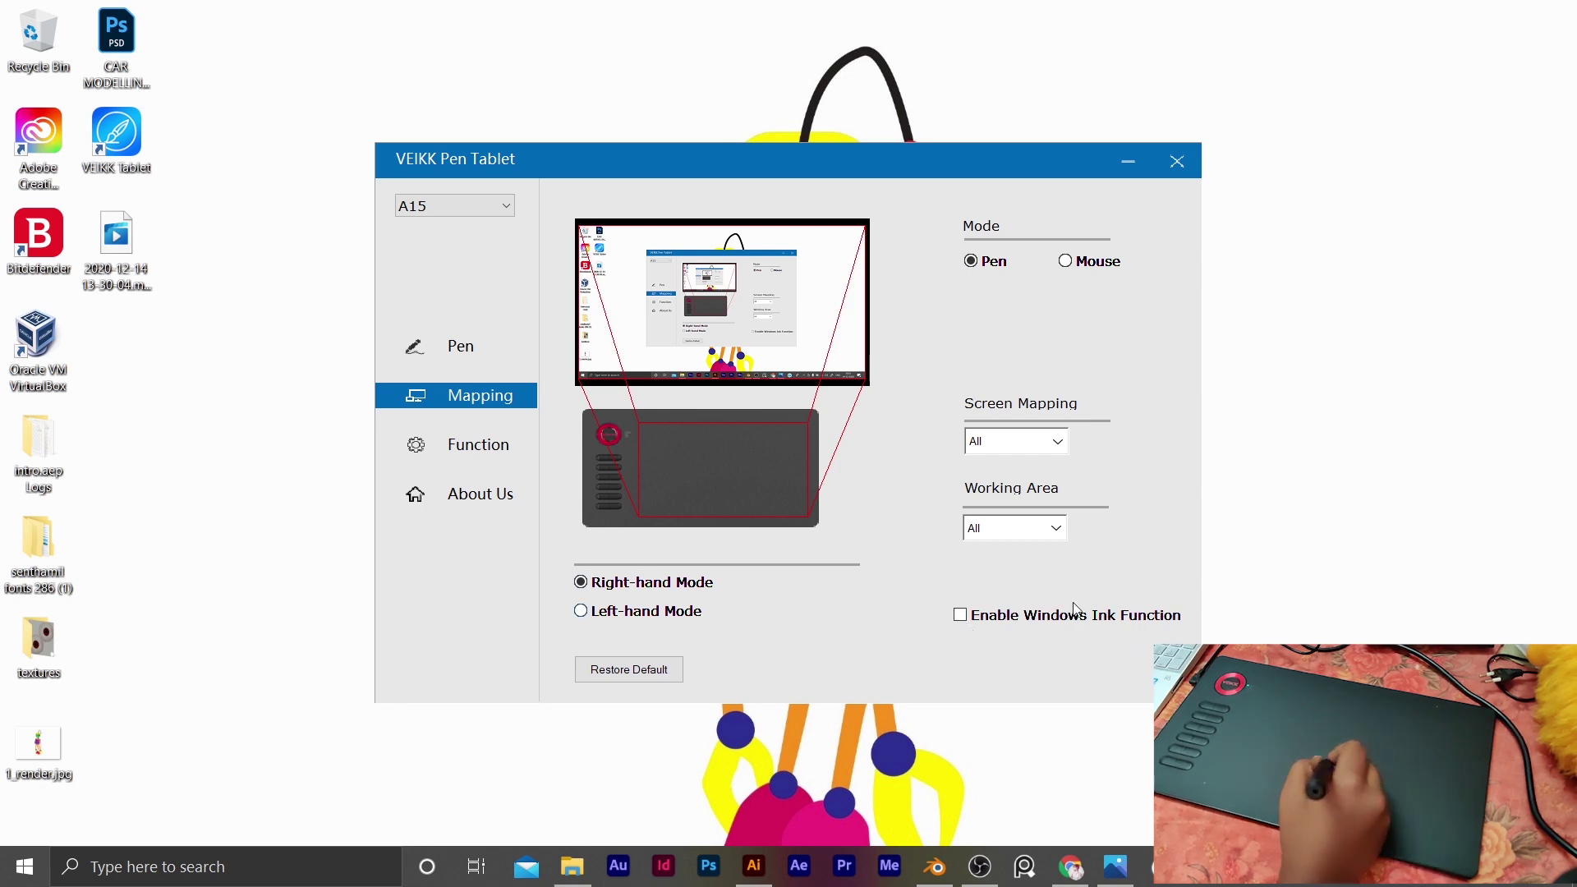
click(476, 452)
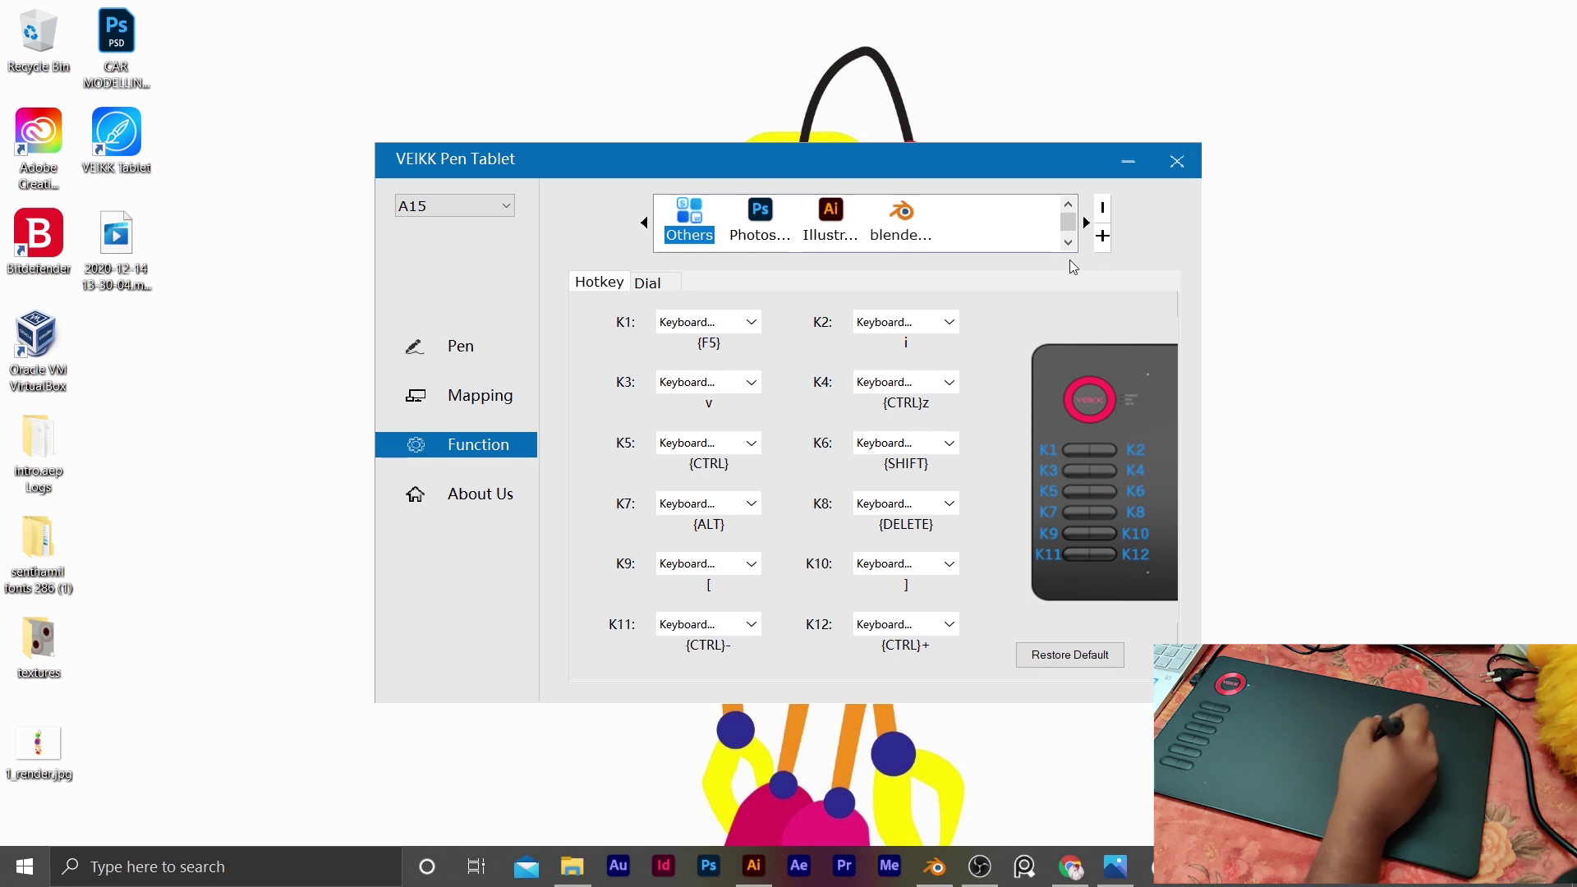
click(1102, 236)
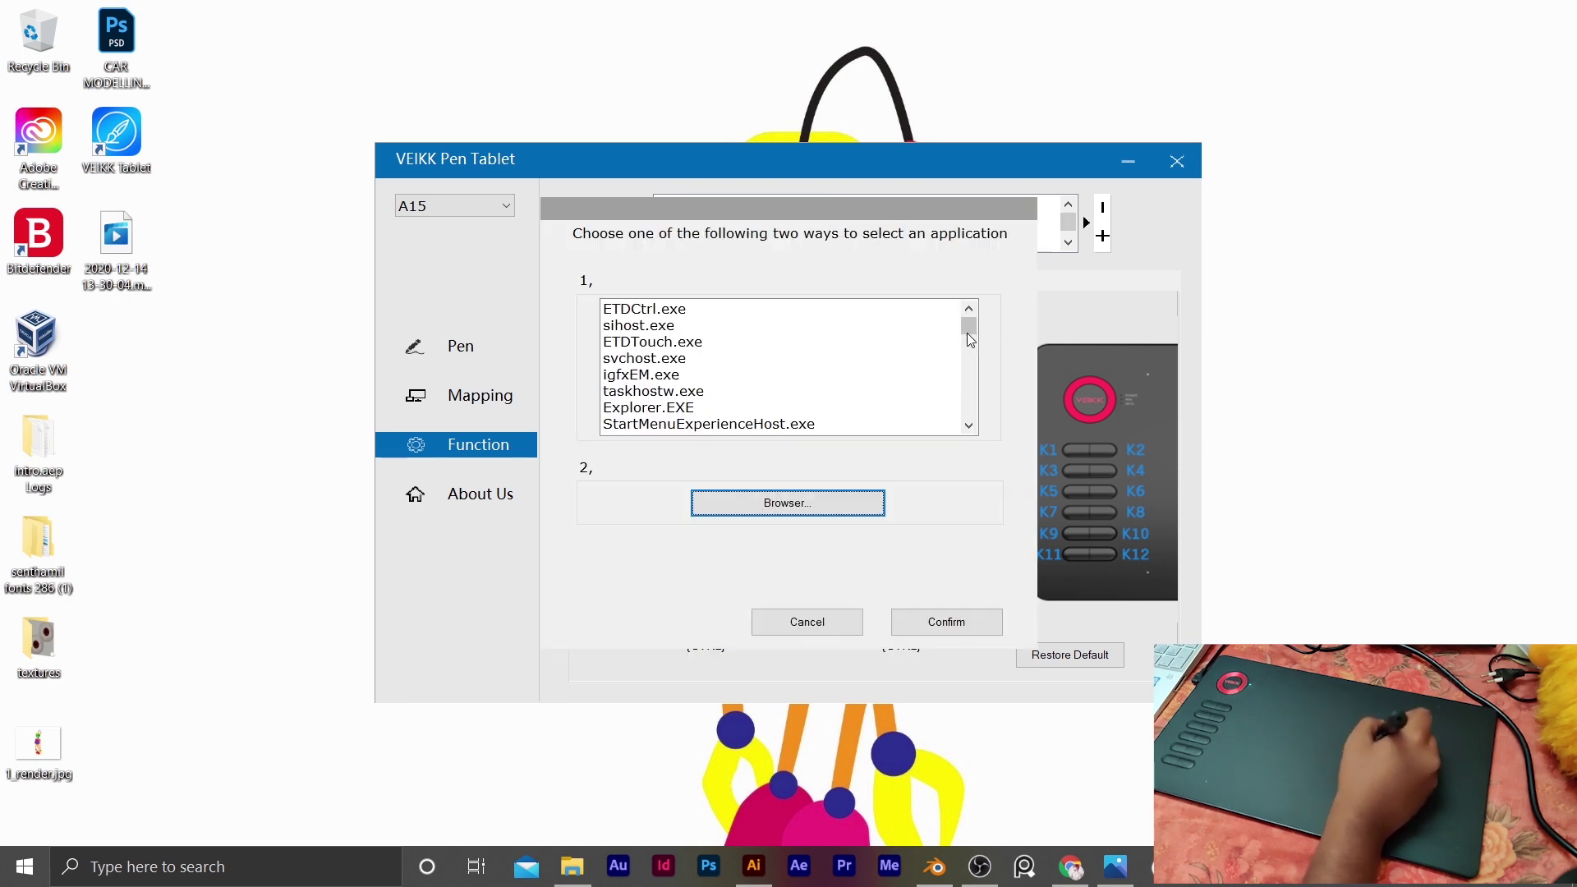
drag(966, 329, 941, 427)
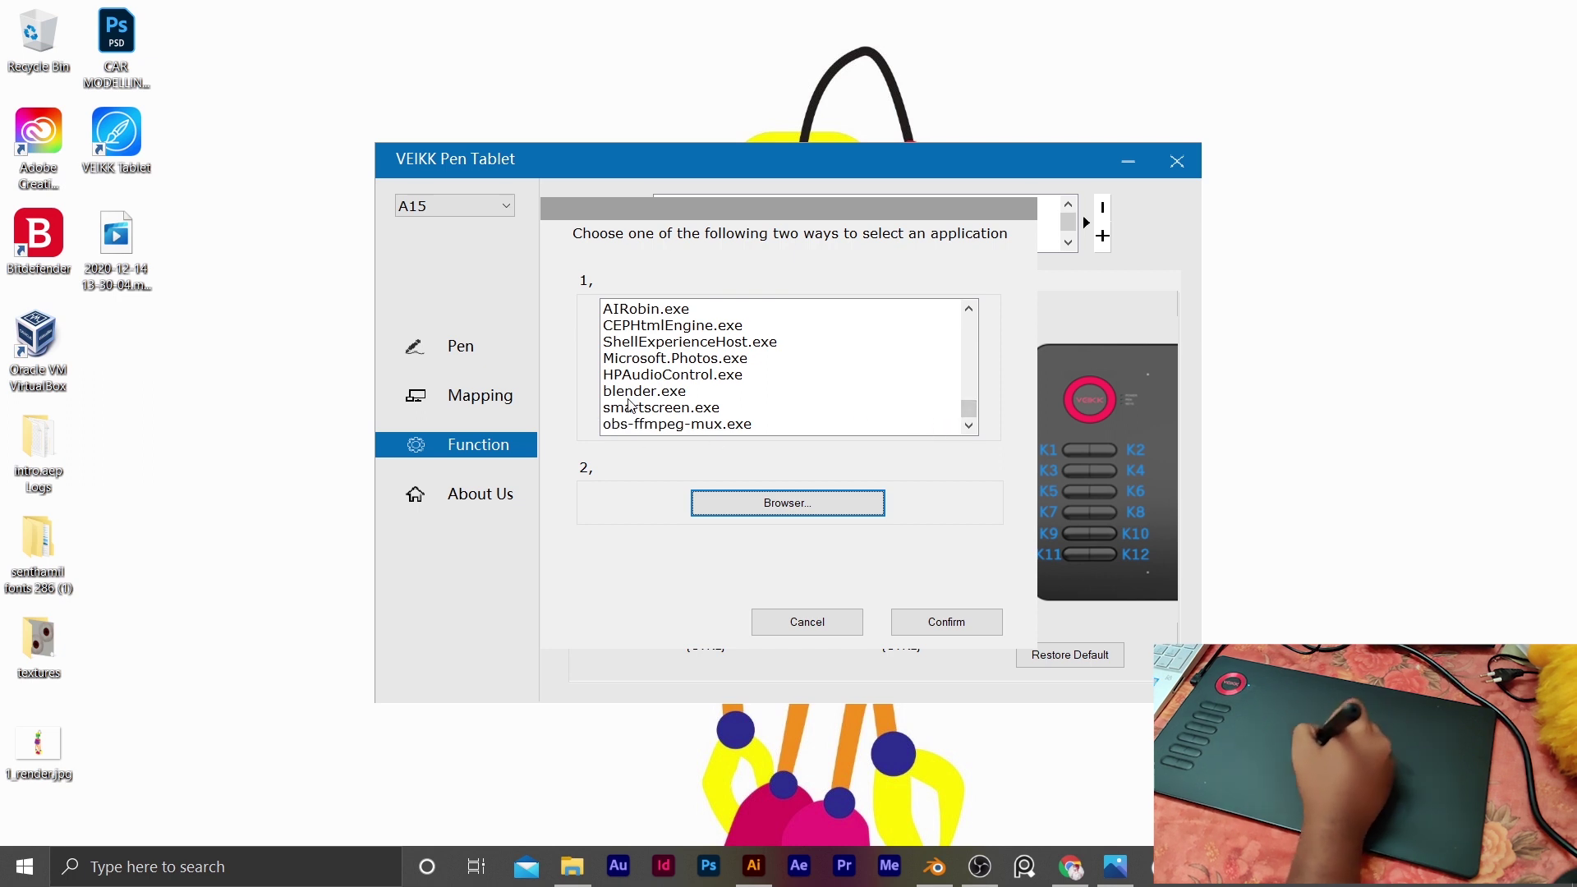
mouse_move(976, 409)
mouse_down()
mouse_move(972, 388)
mouse_move(971, 405)
mouse_up()
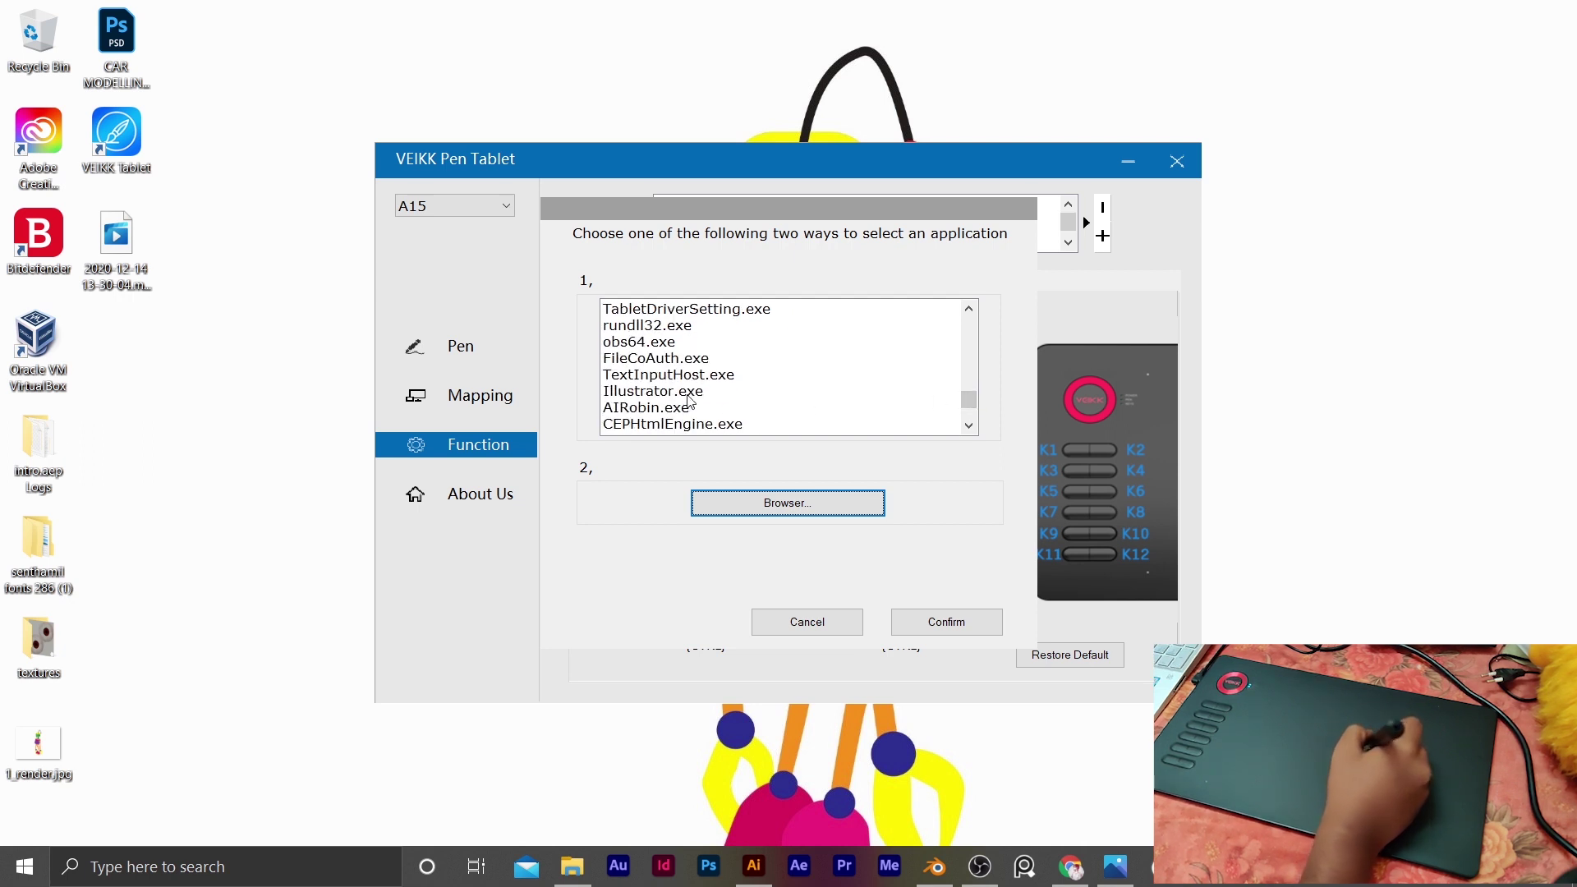
click(808, 621)
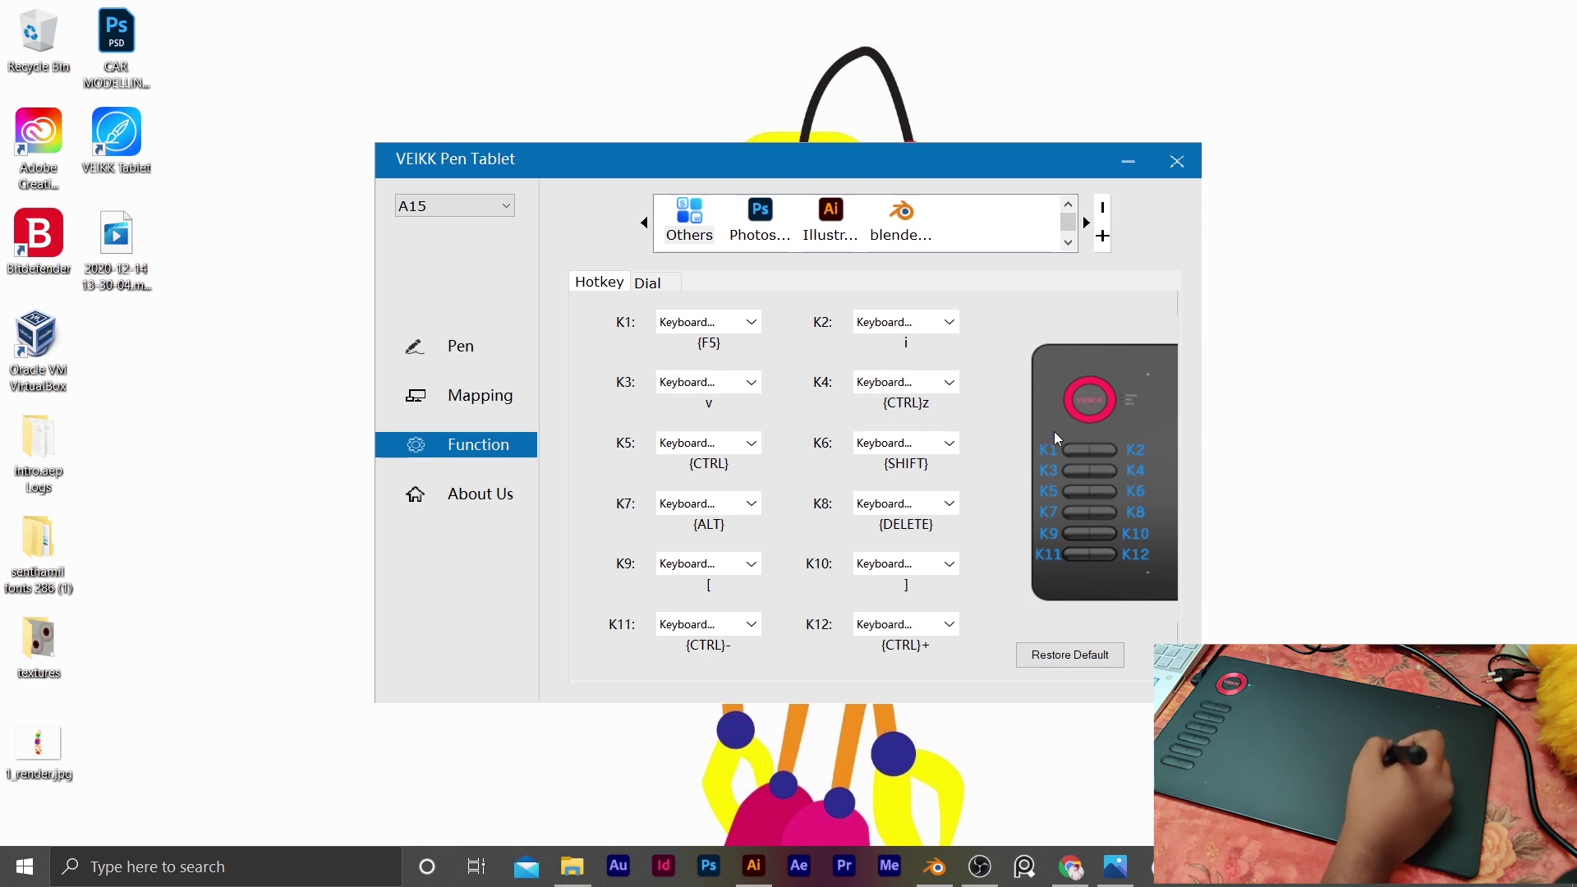
Step: In the Blender profile, replace K1's {F5} shortcut with the Shift modifier
click(908, 230)
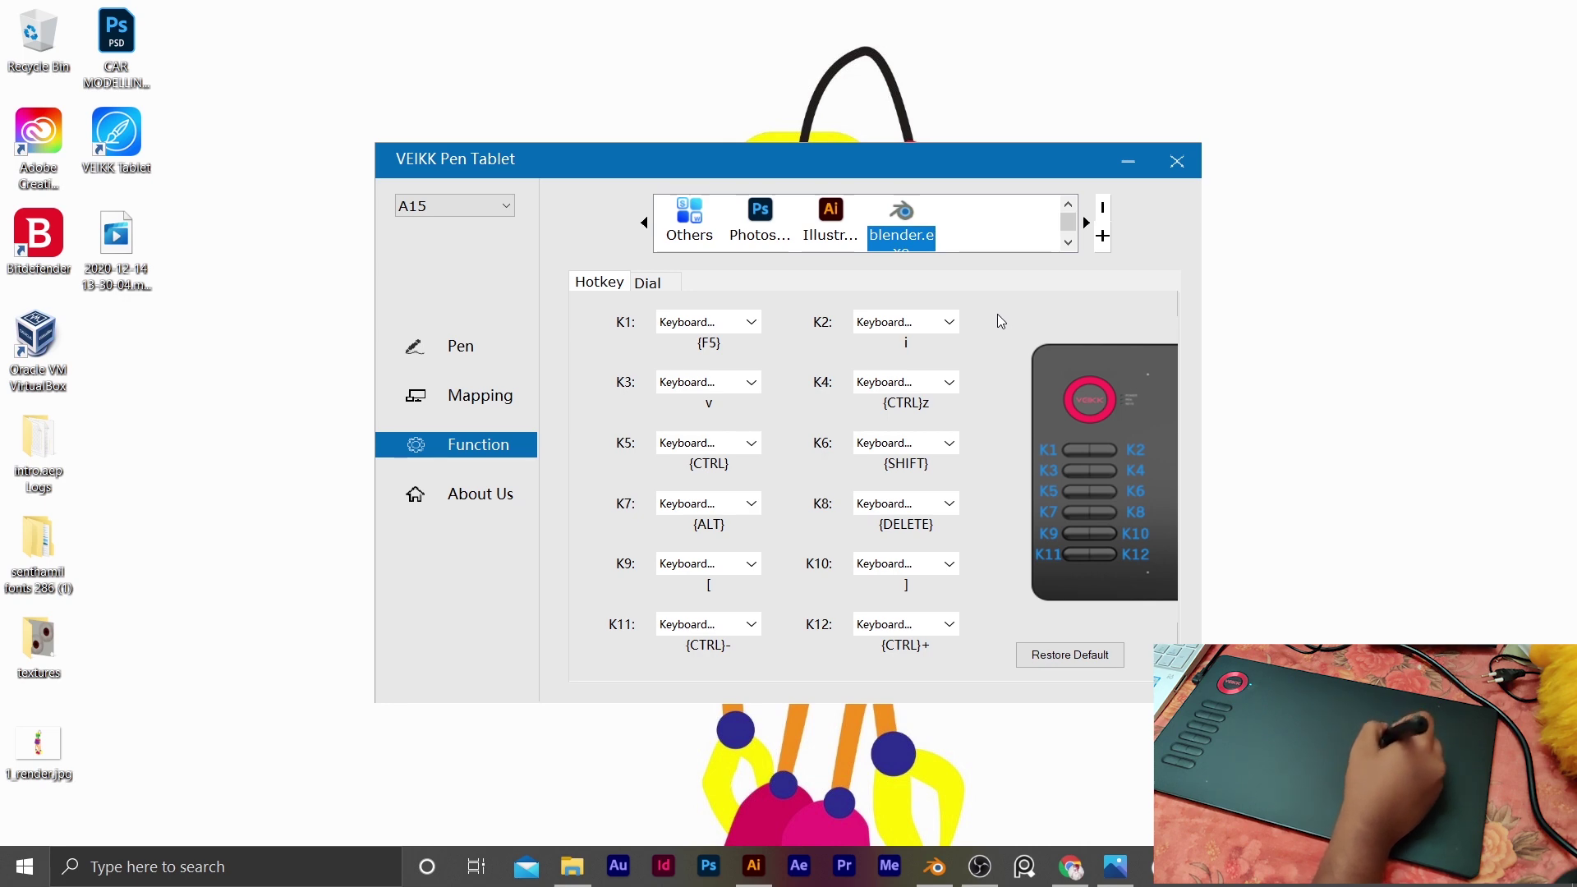
click(751, 323)
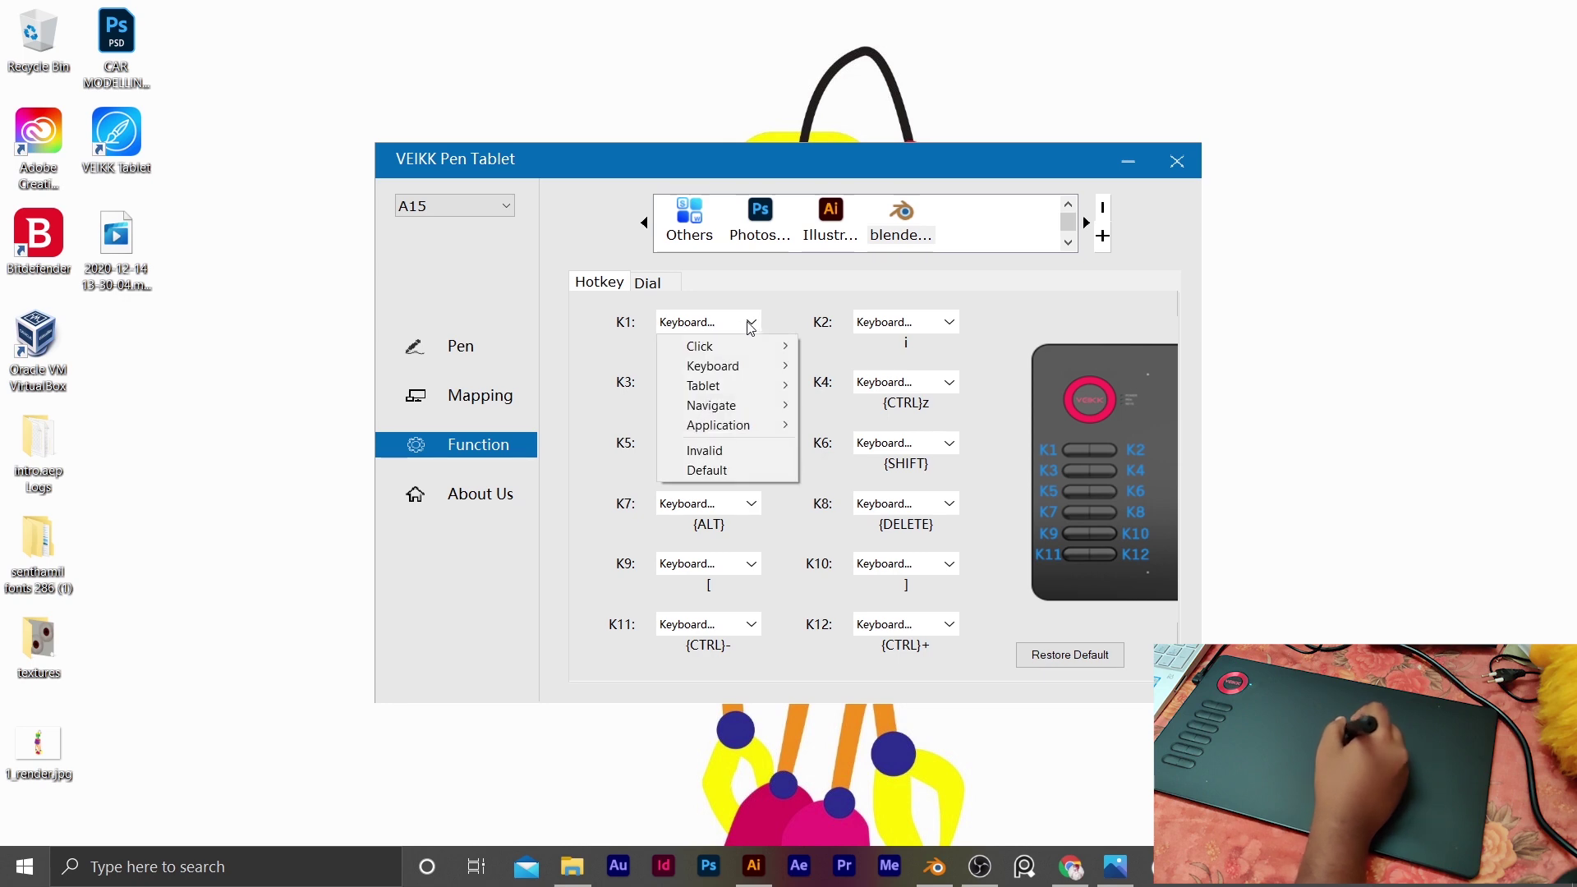
mouse_move(749, 349)
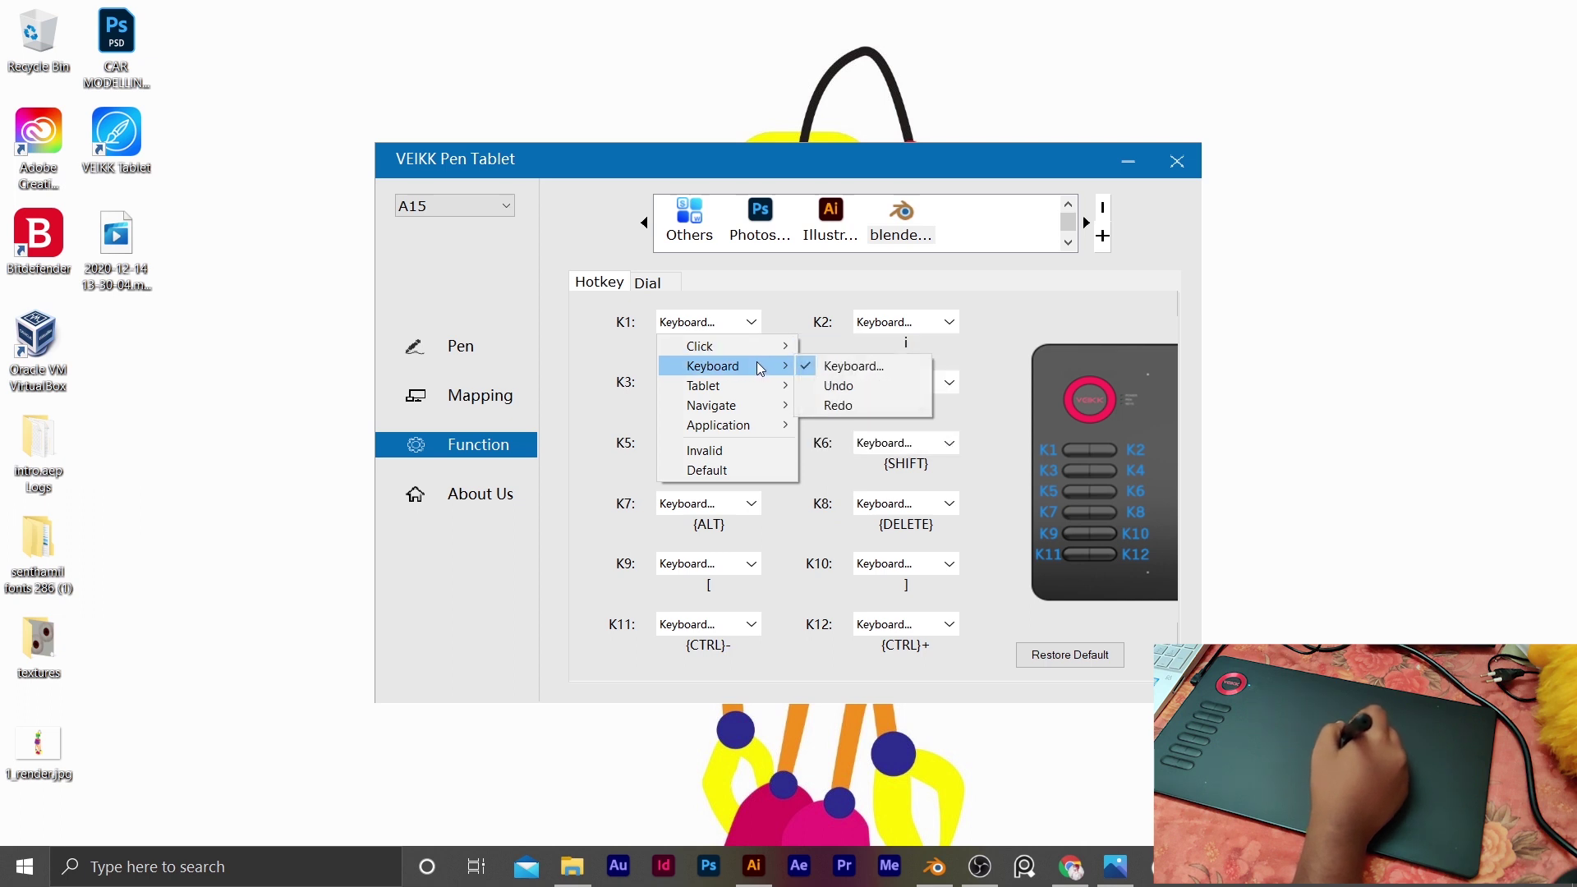
click(845, 366)
click(717, 484)
click(891, 484)
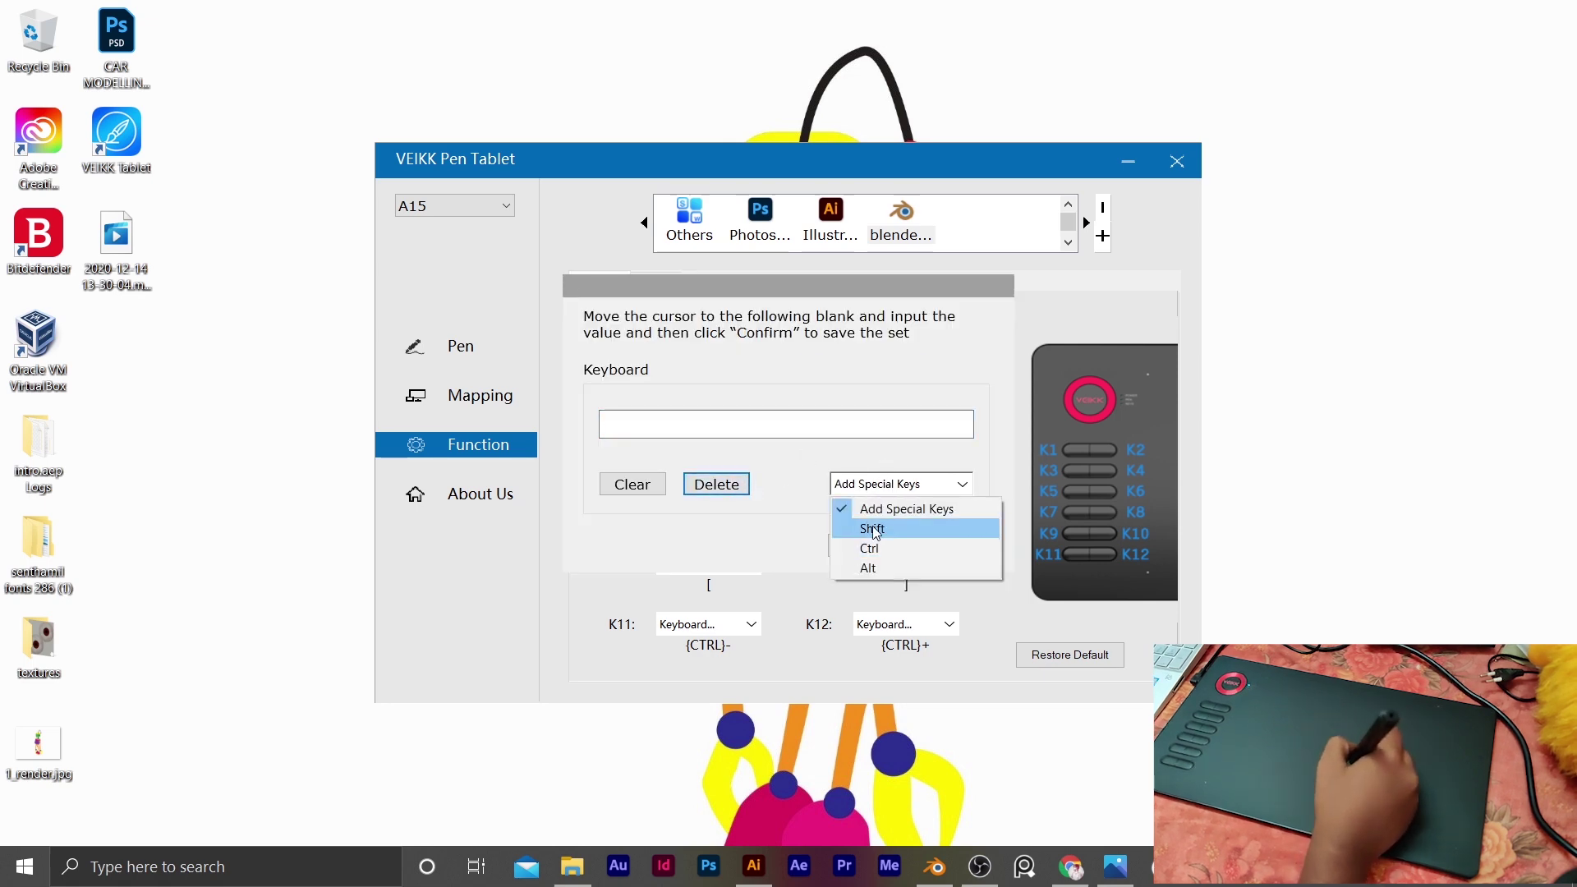
click(877, 530)
click(952, 547)
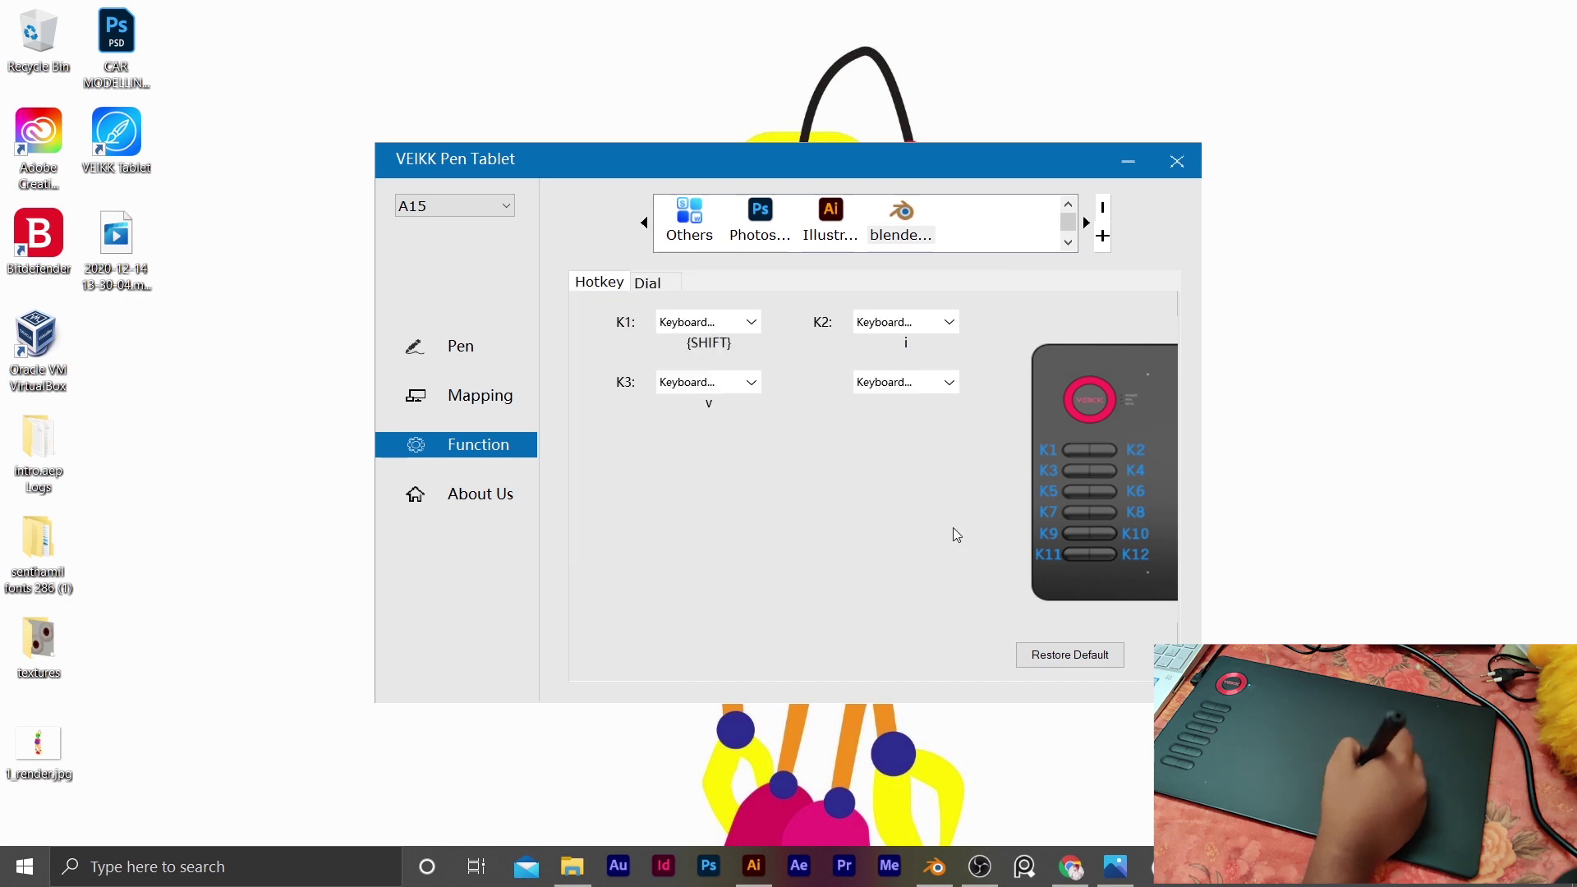
Step: Assign middle click to K2 and the g key to K3
click(910, 327)
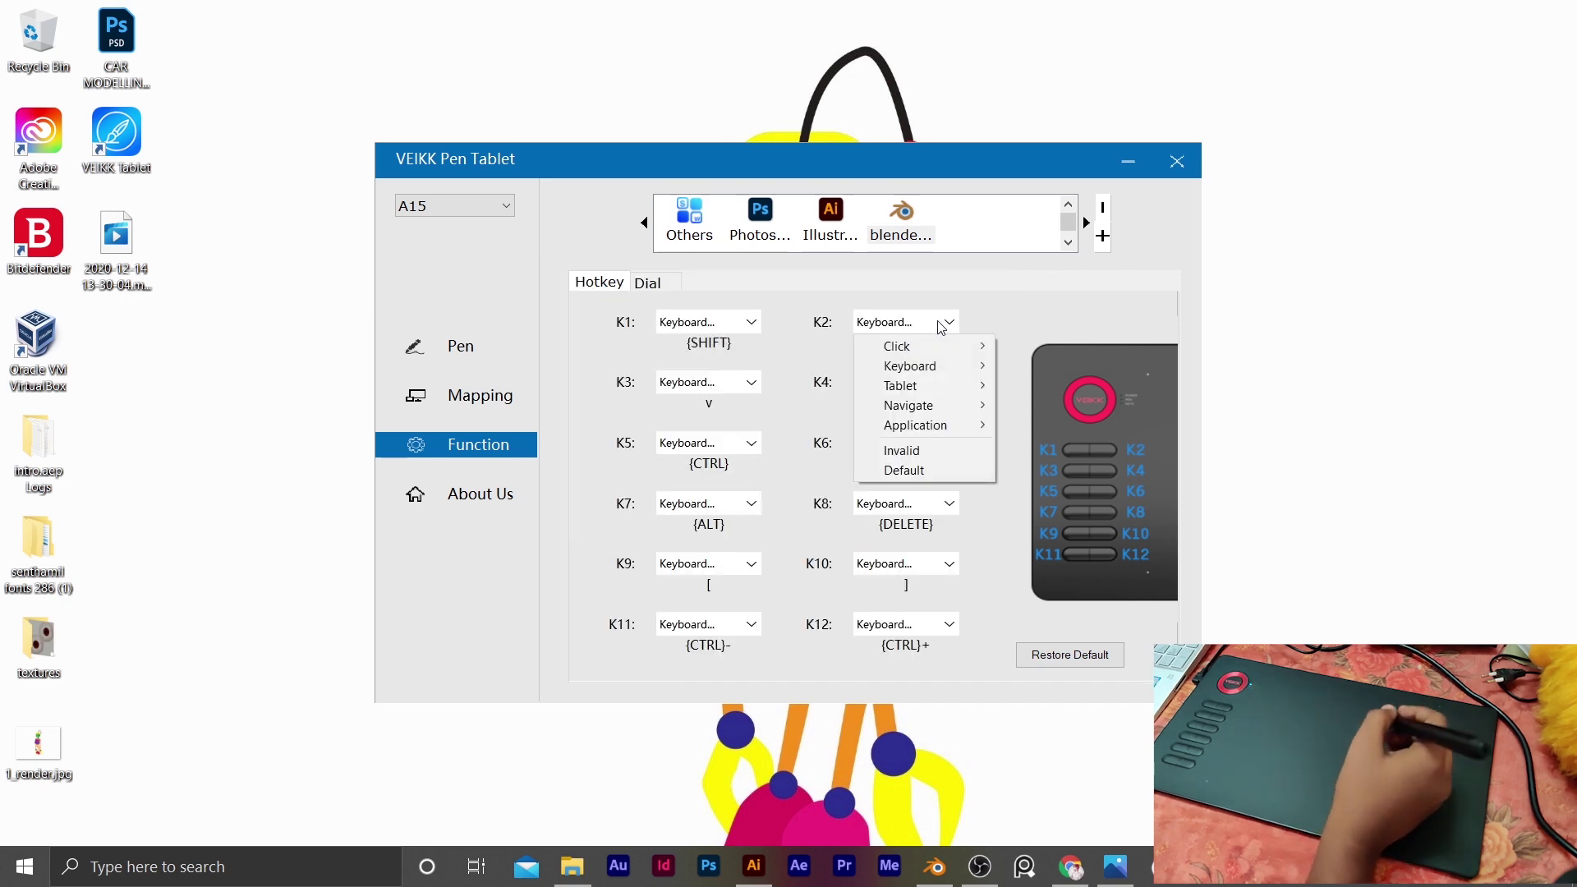
mouse_move(955, 350)
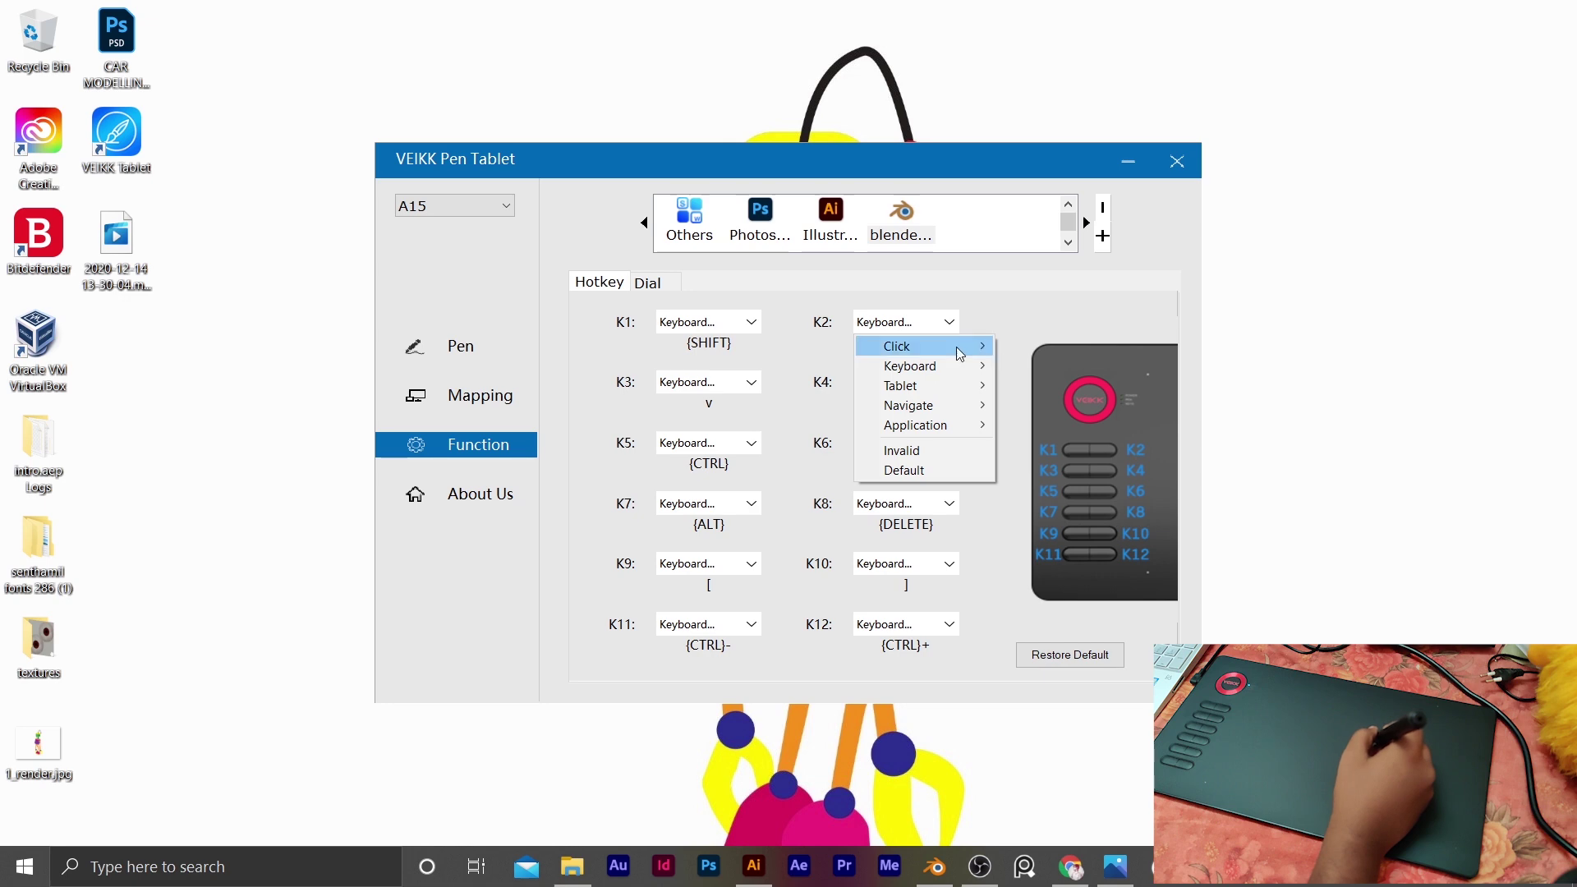
click(1043, 385)
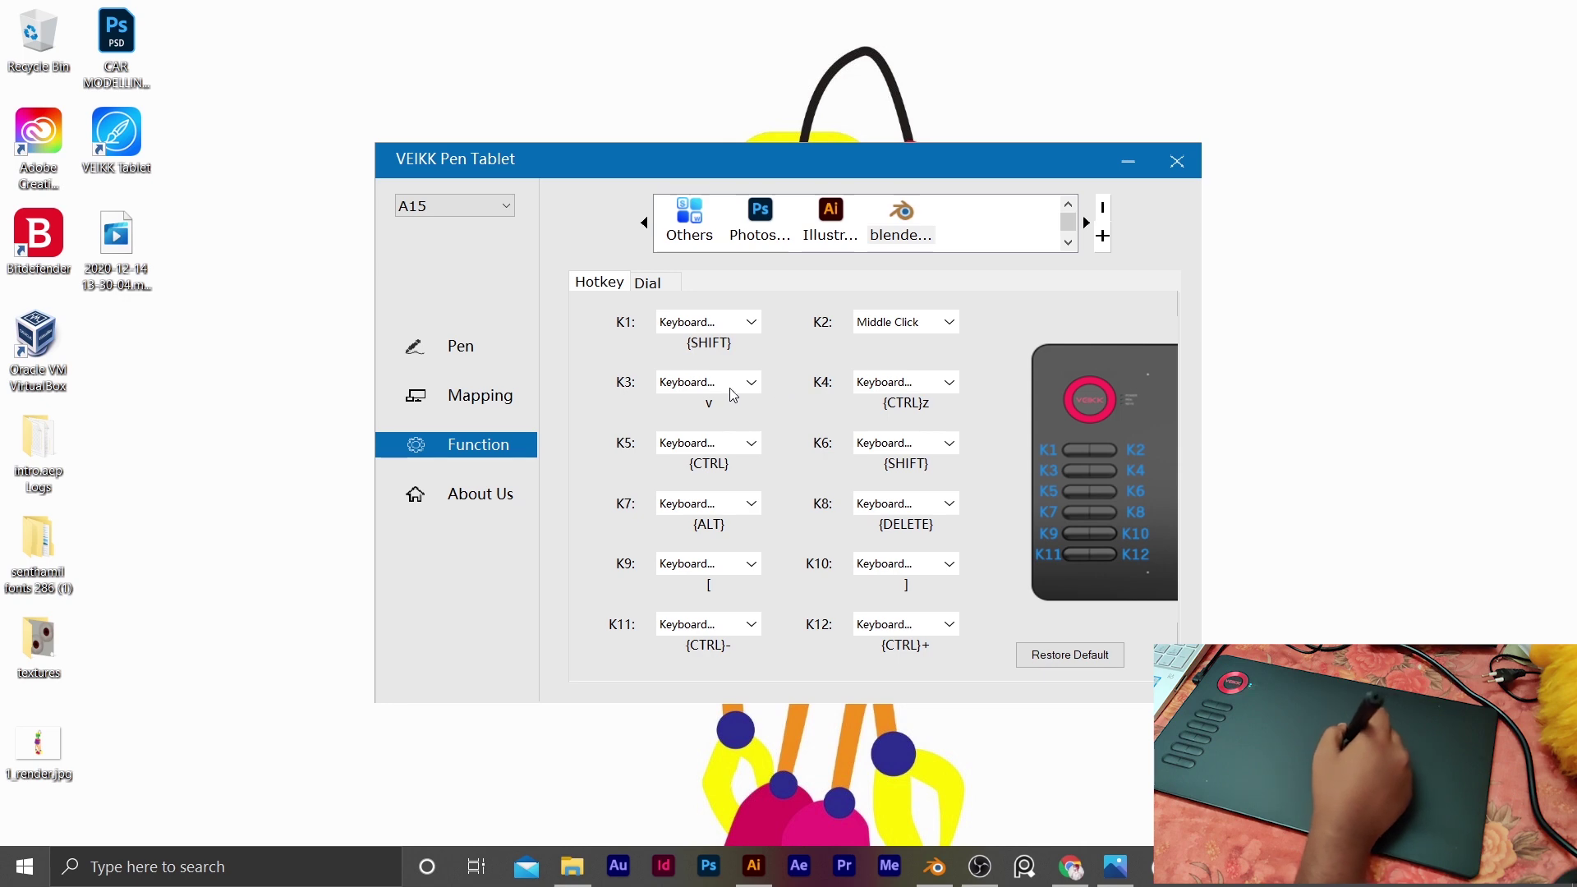
click(755, 386)
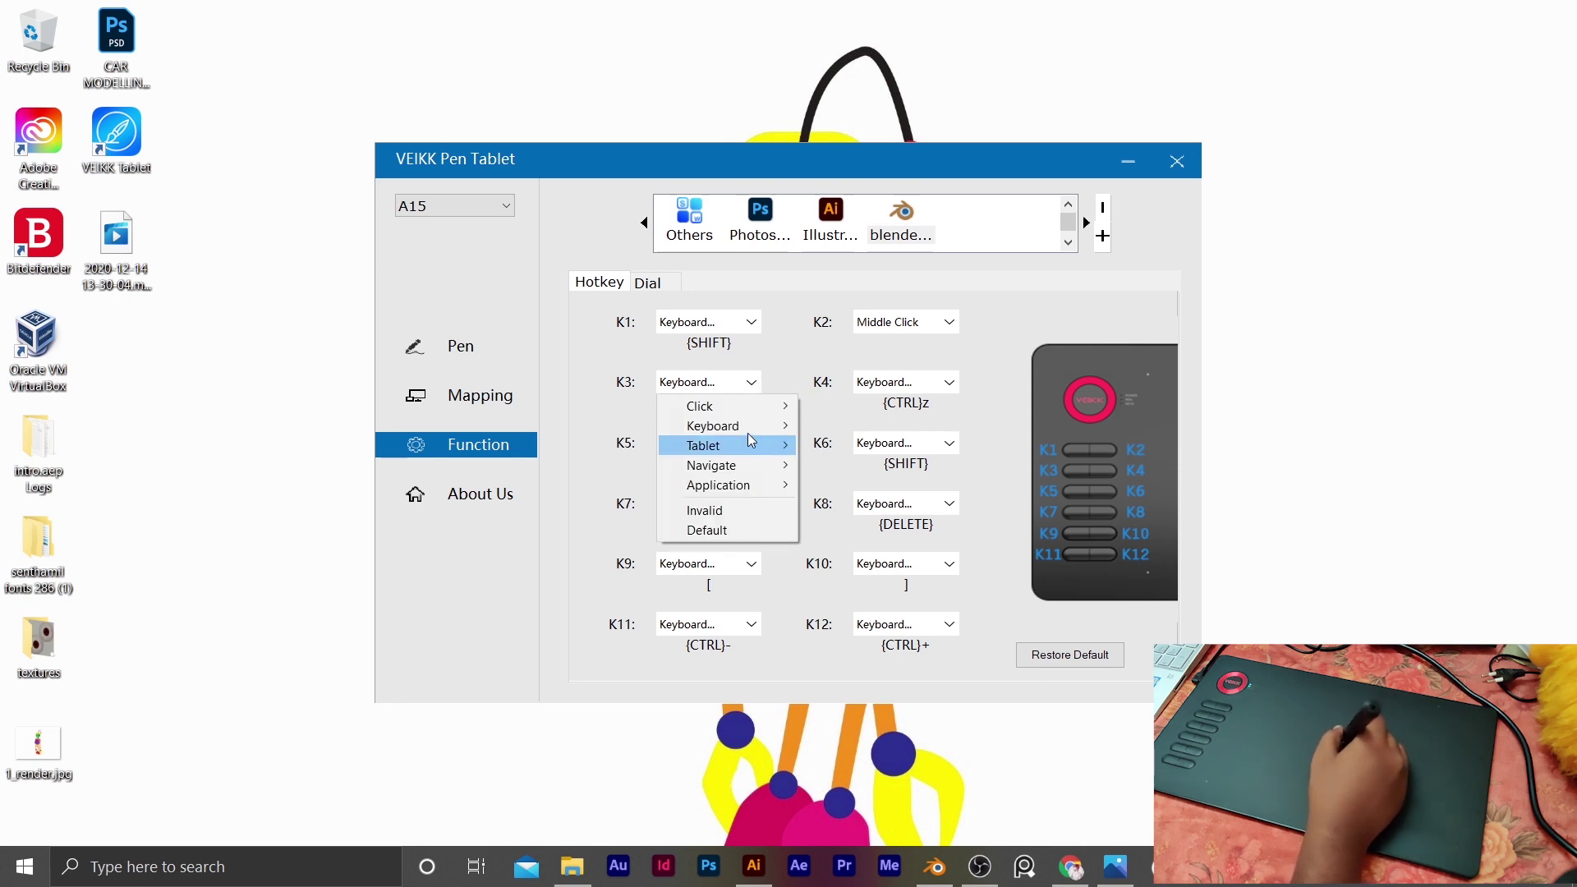
mouse_move(754, 436)
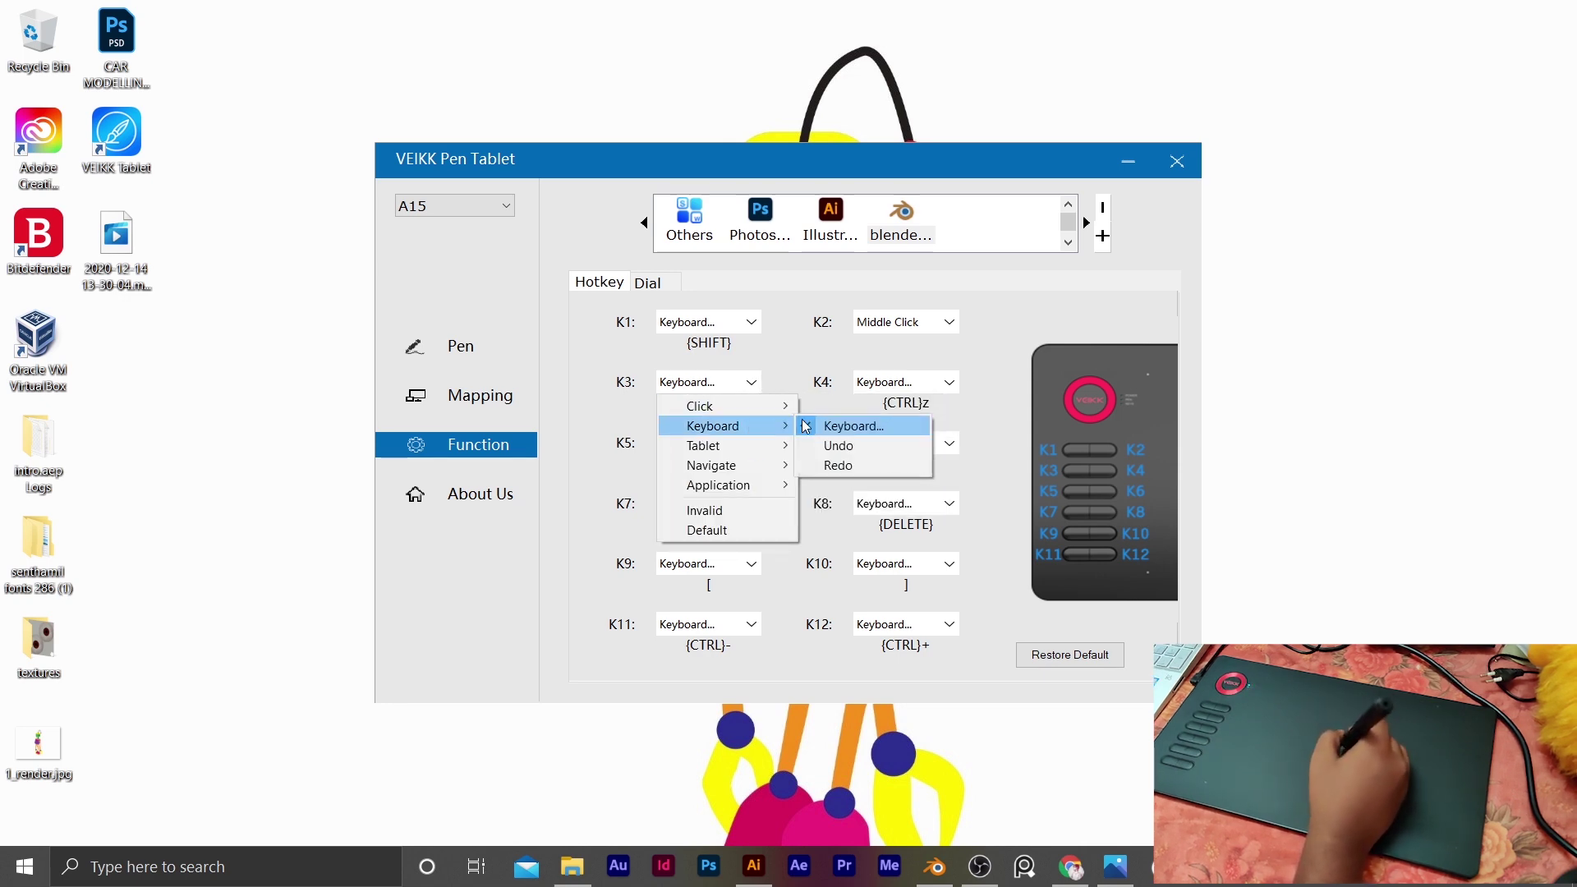
click(821, 426)
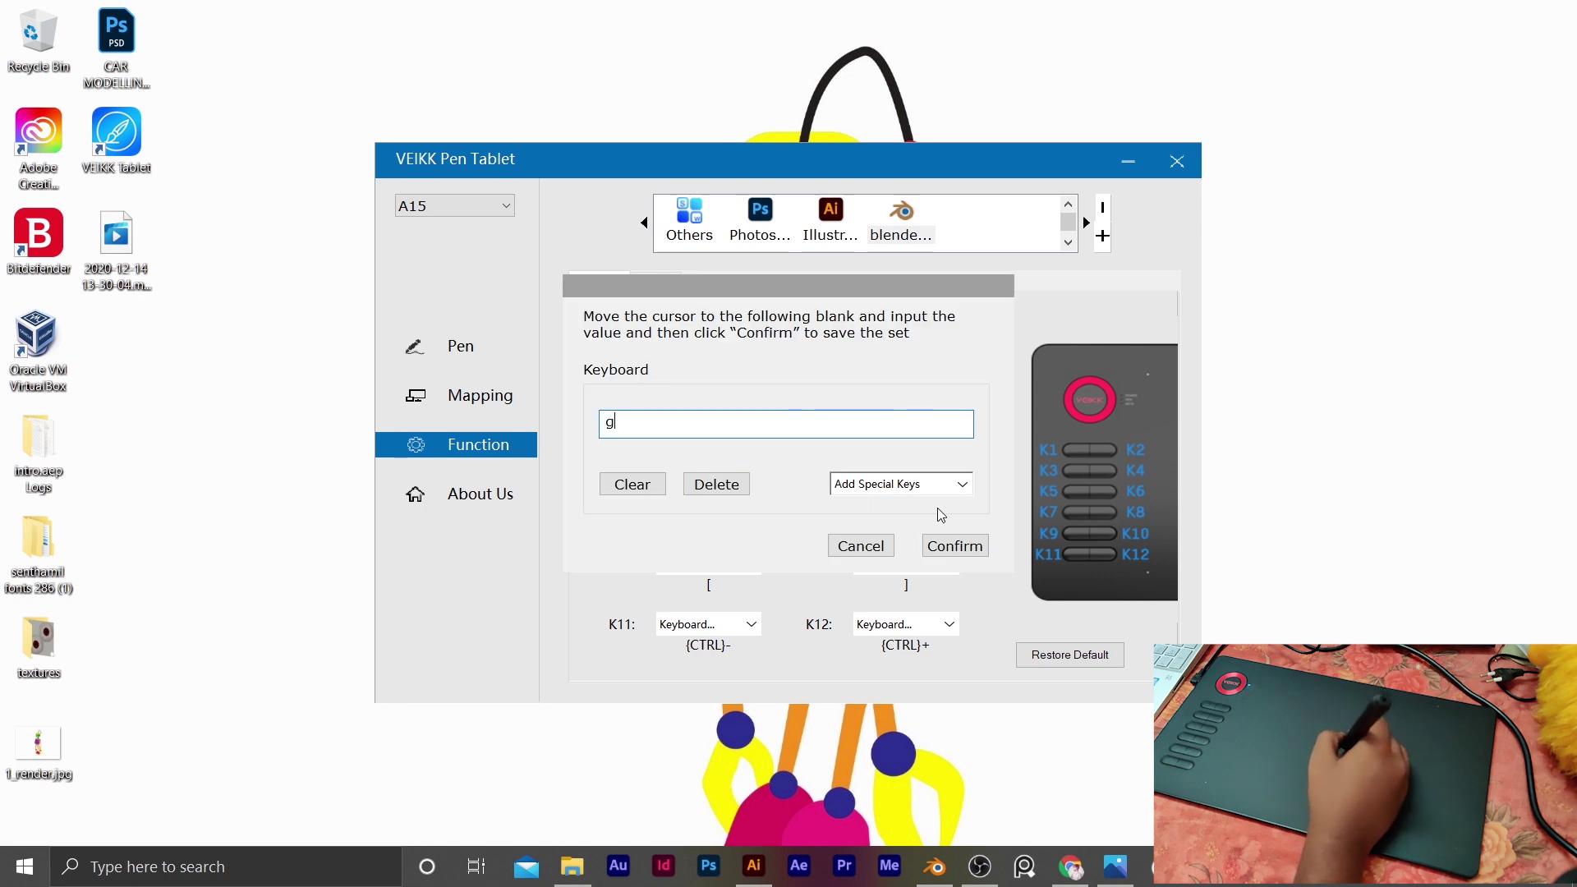
click(955, 546)
Step: Map K4 to the r key and minimize the tablet settings window
click(932, 386)
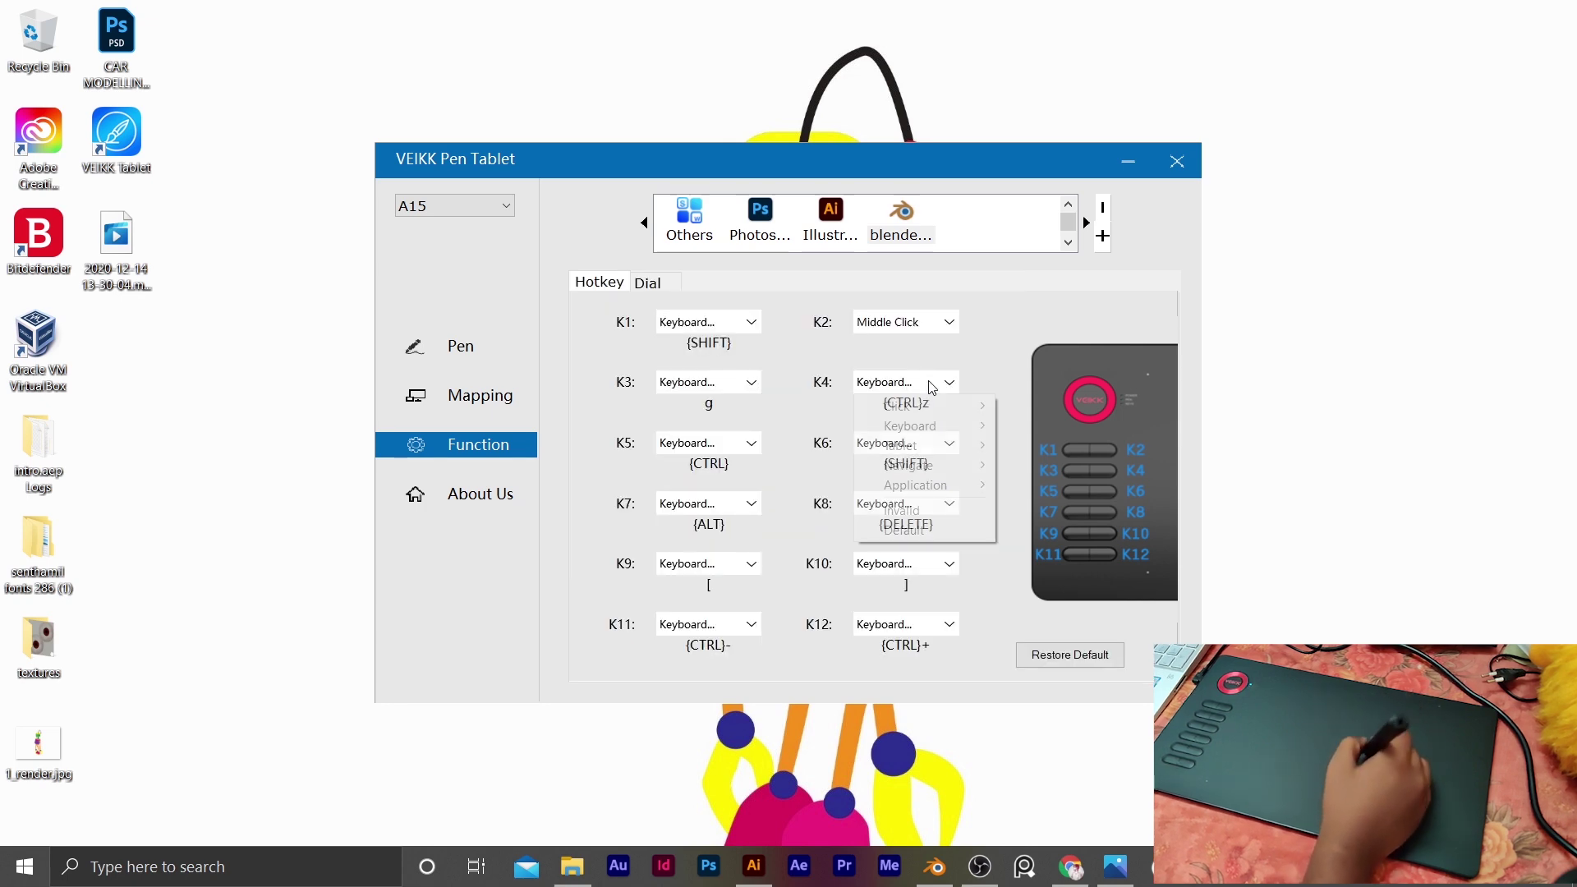
mouse_move(953, 425)
click(1039, 427)
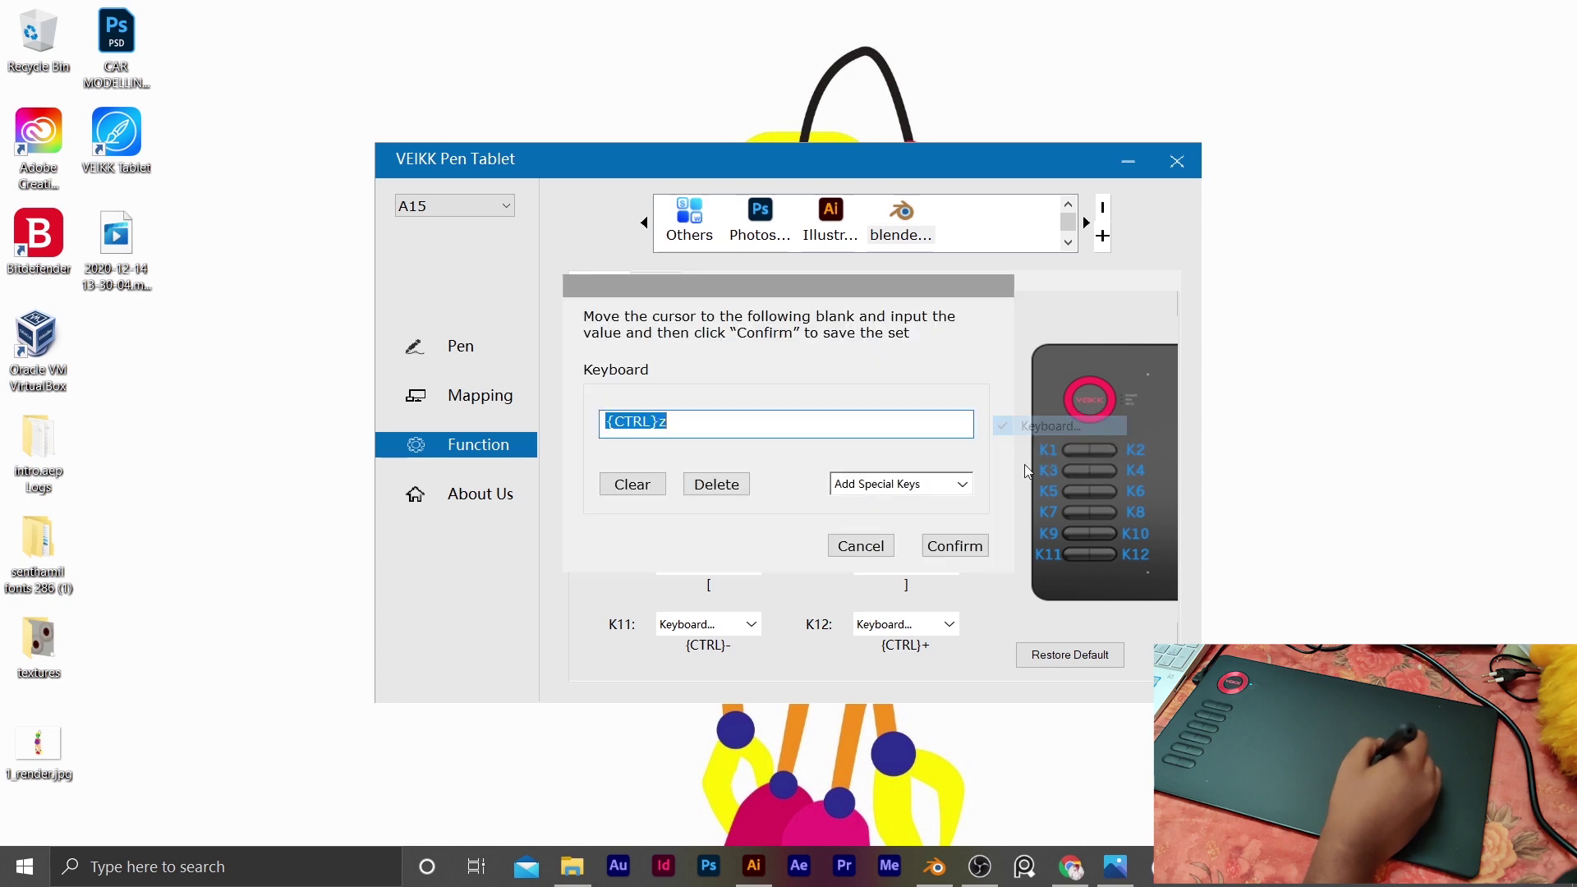
text(r)
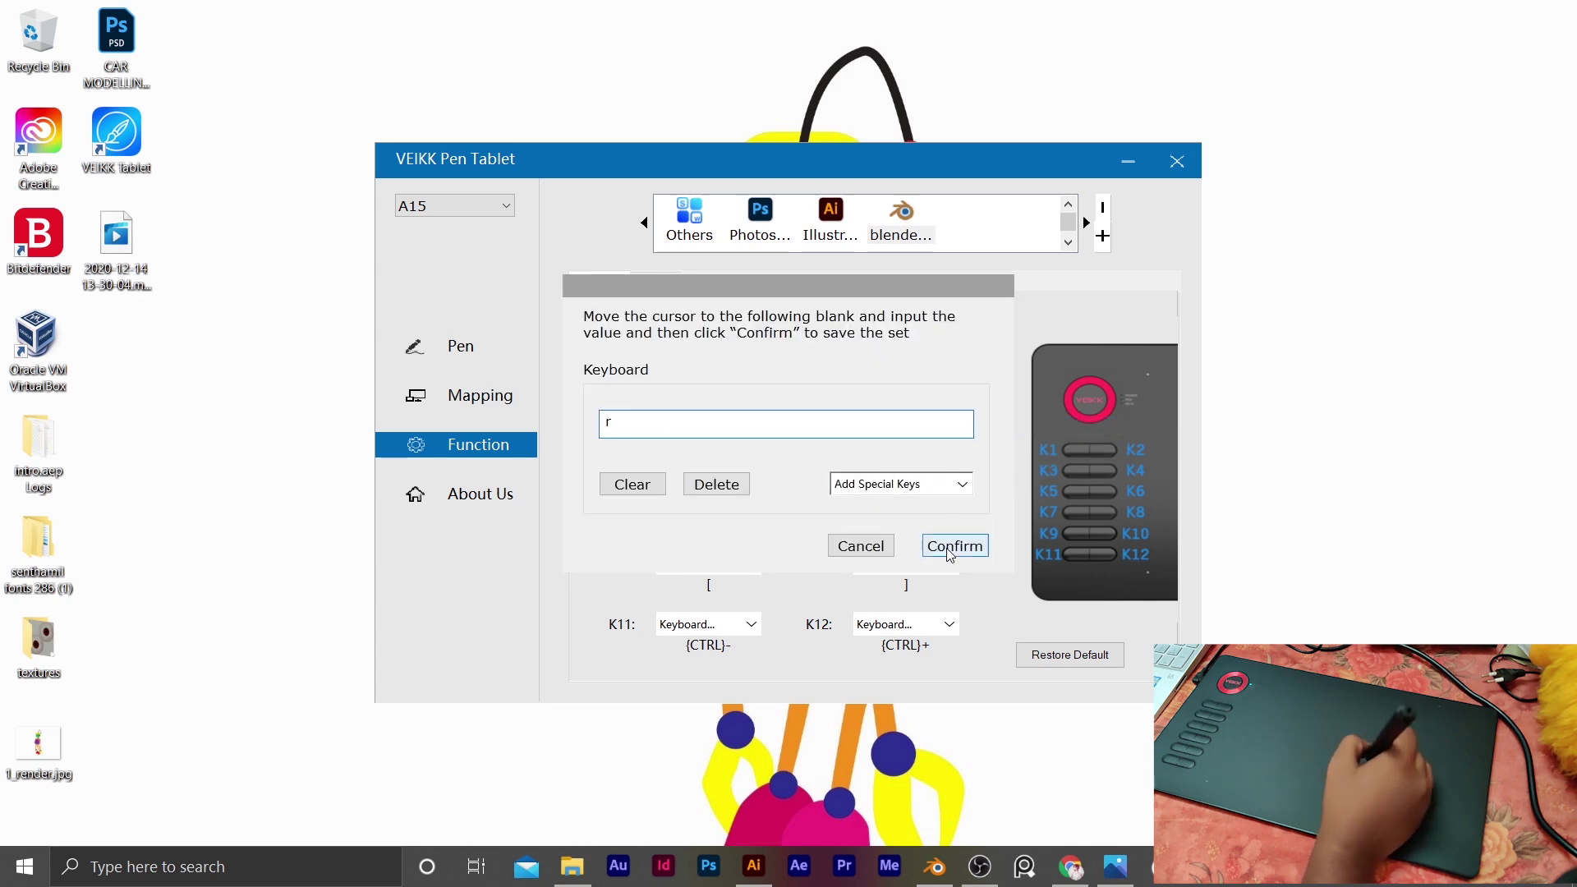
click(955, 546)
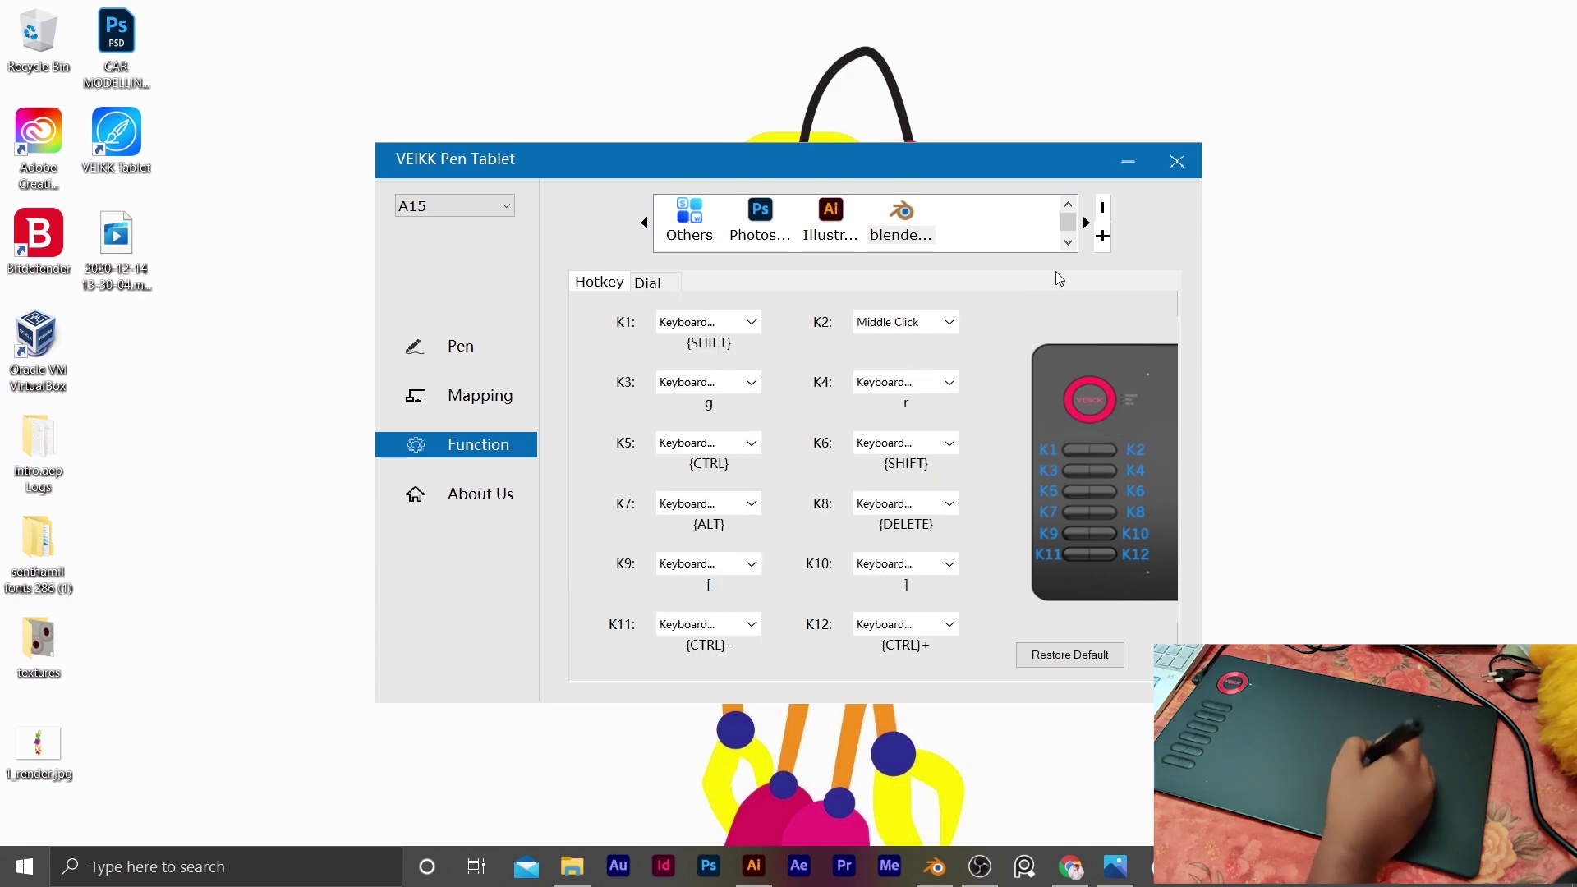
click(1128, 163)
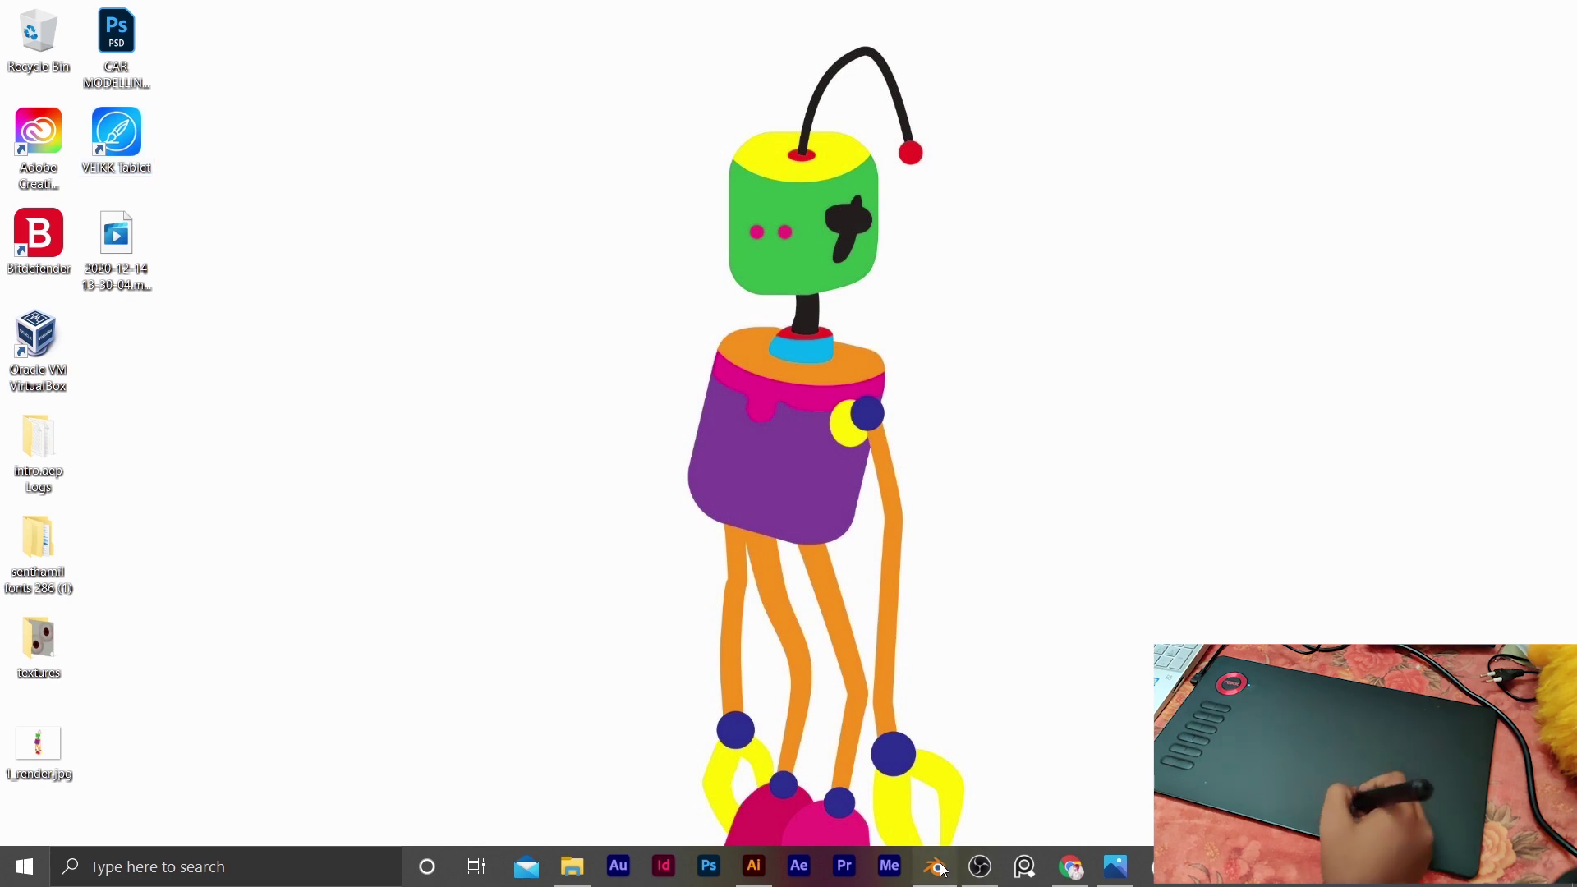
Step: Return to Blender's default scene and select only the cube, orbiting the view around it
click(944, 862)
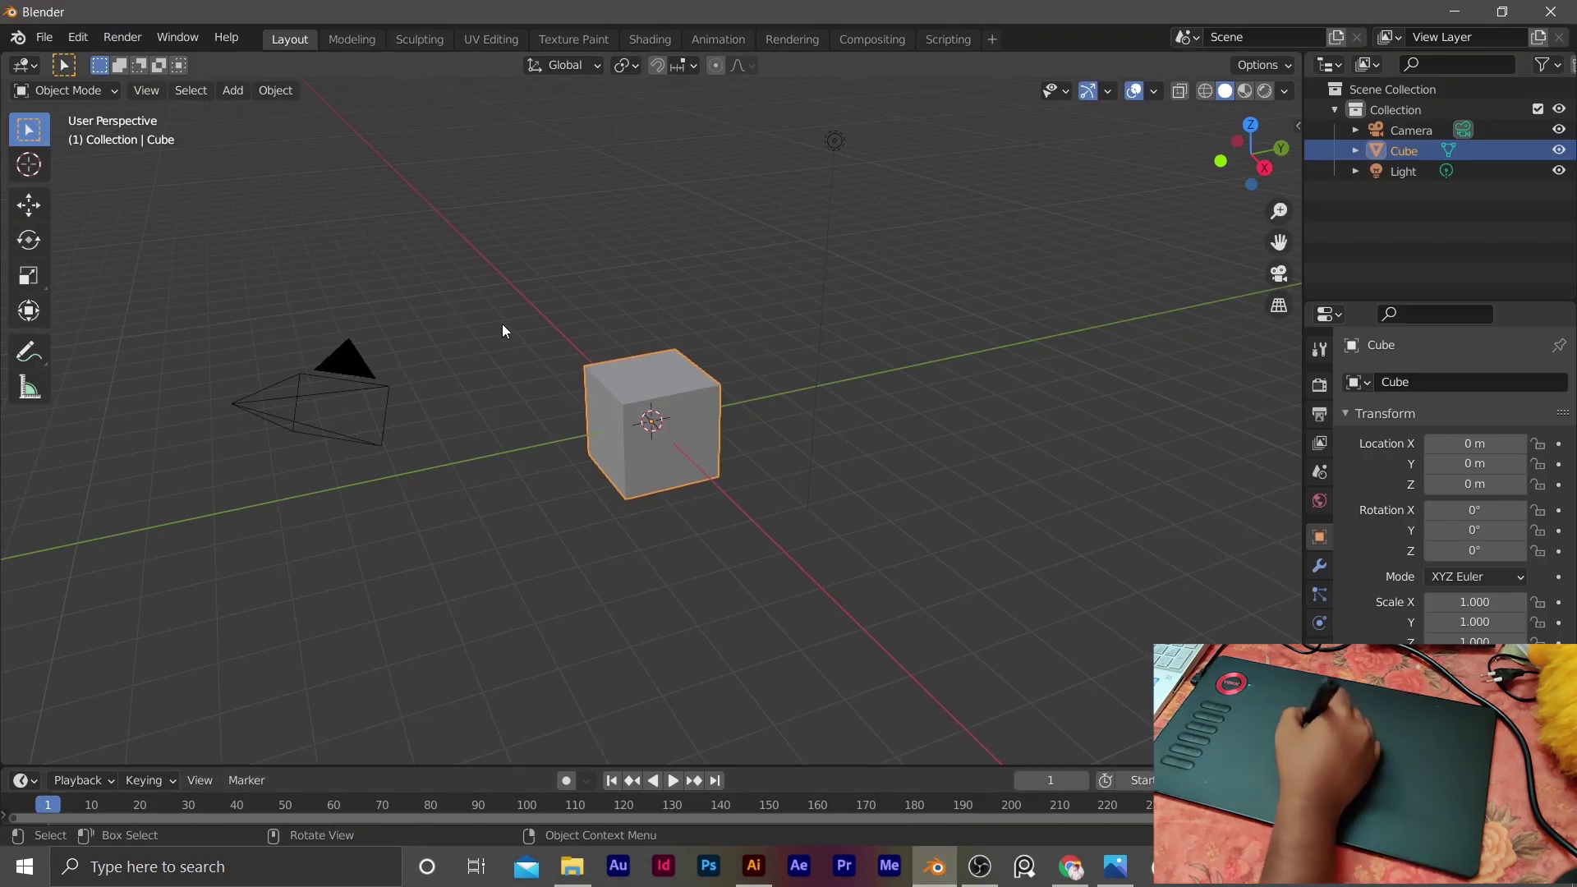
drag(484, 314, 854, 513)
click(912, 443)
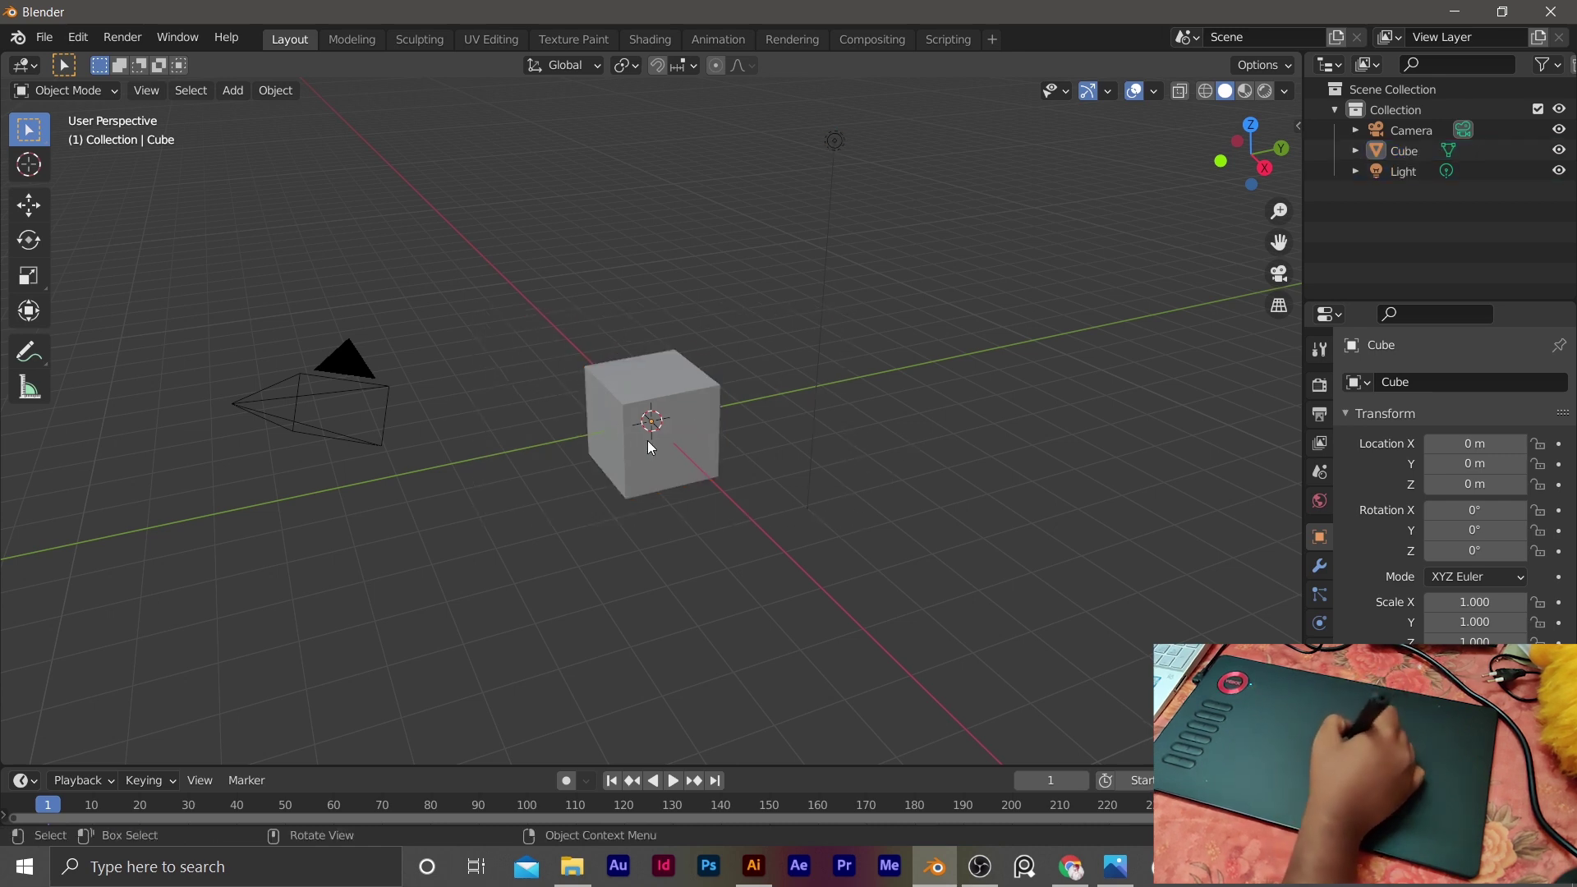
click(640, 469)
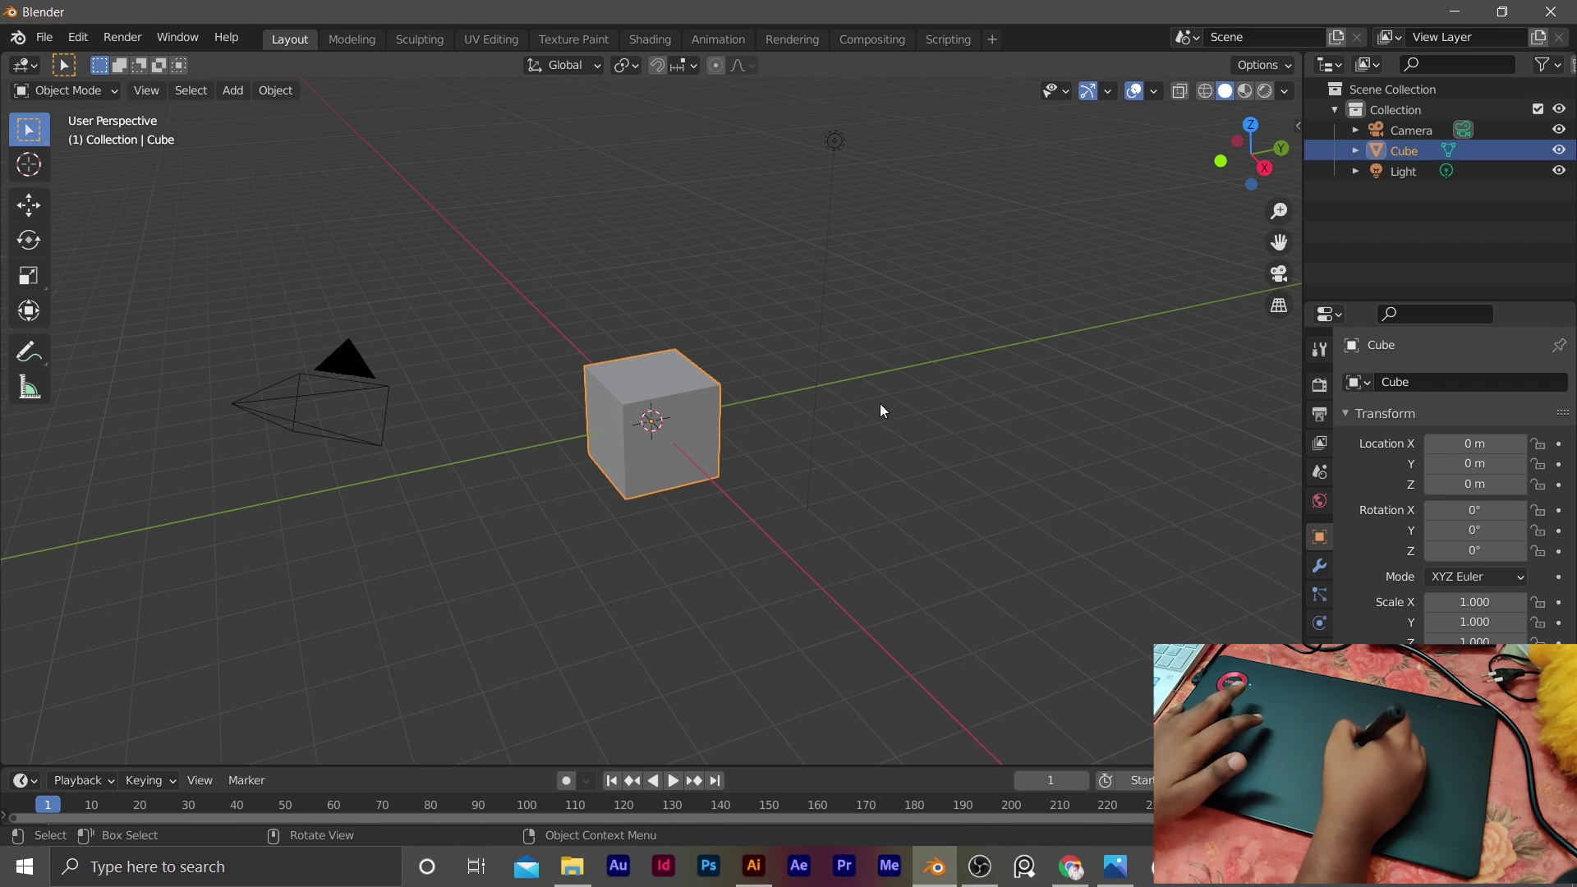
middle_drag(879, 405, 804, 404)
Step: Nudge the cube up off the origin and tilt it to -11.4°, 13.2°, -11.4°, then enter the Sculpting workspace
middle_drag(720, 457, 586, 420)
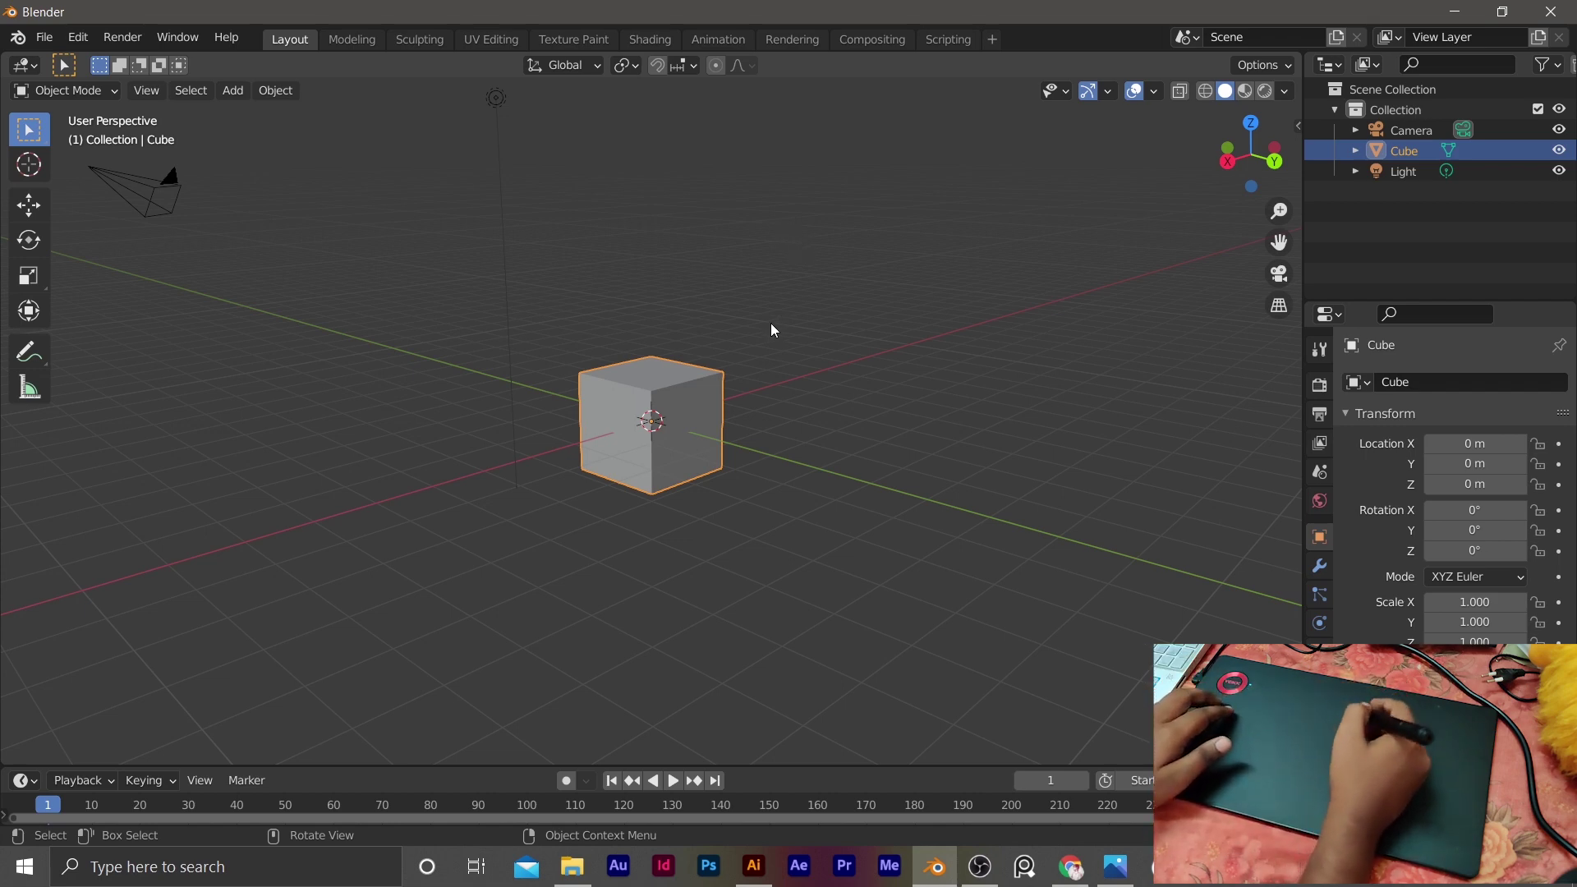
key(shift)
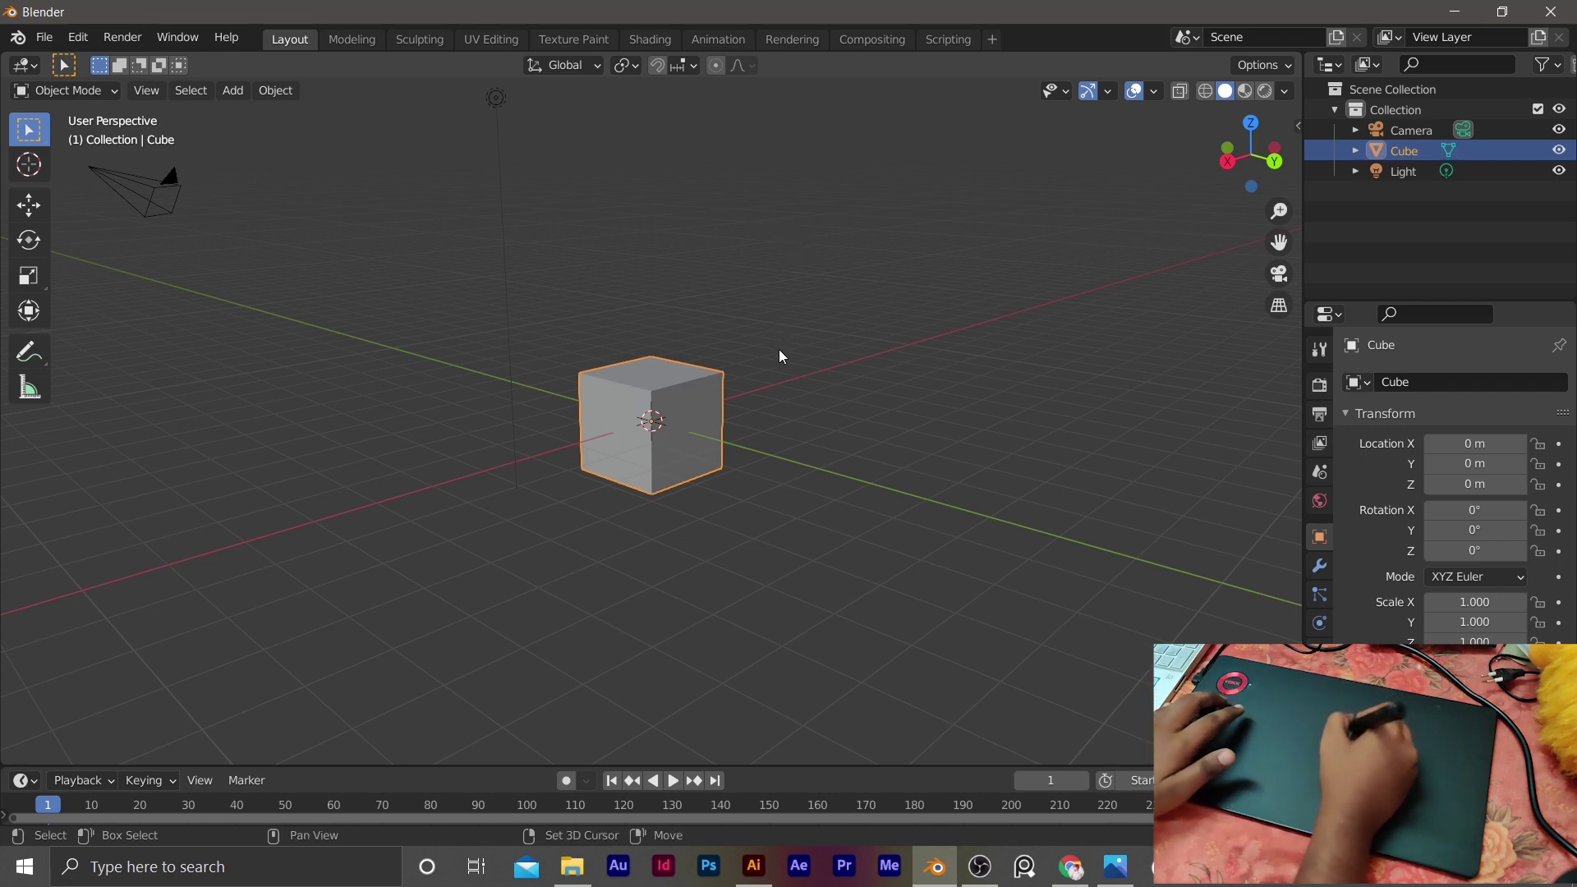
mouse_move(757, 398)
shift+middle_down()
mouse_move(652, 425)
mouse_move(944, 329)
mouse_move(687, 384)
mouse_move(813, 332)
mouse_move(746, 386)
shift+middle_up()
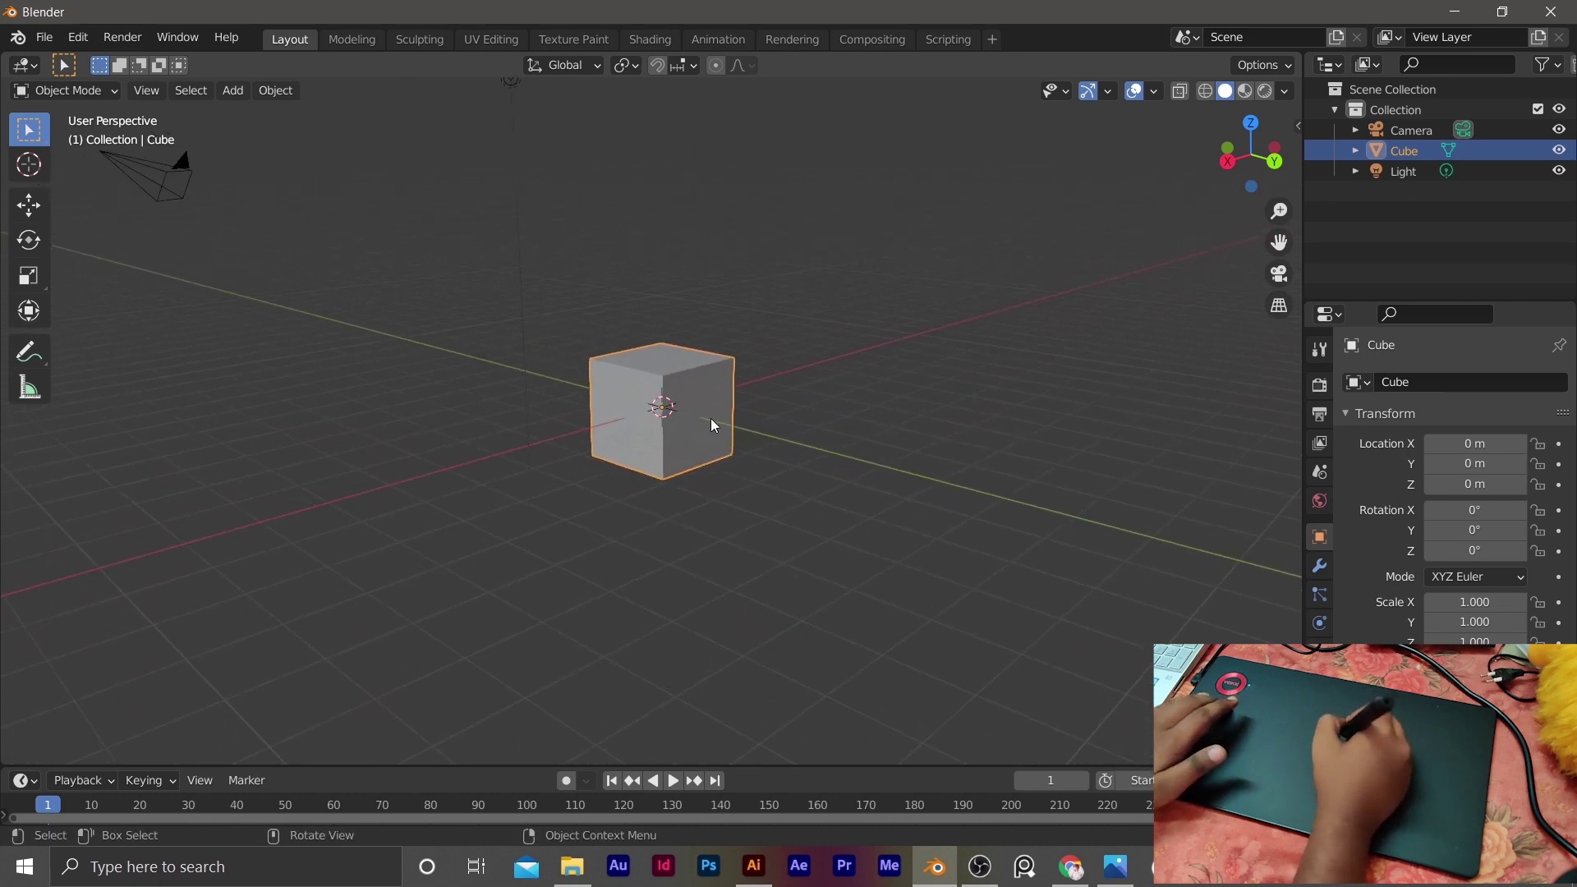
drag(718, 403, 750, 386)
key(r)
key(r)
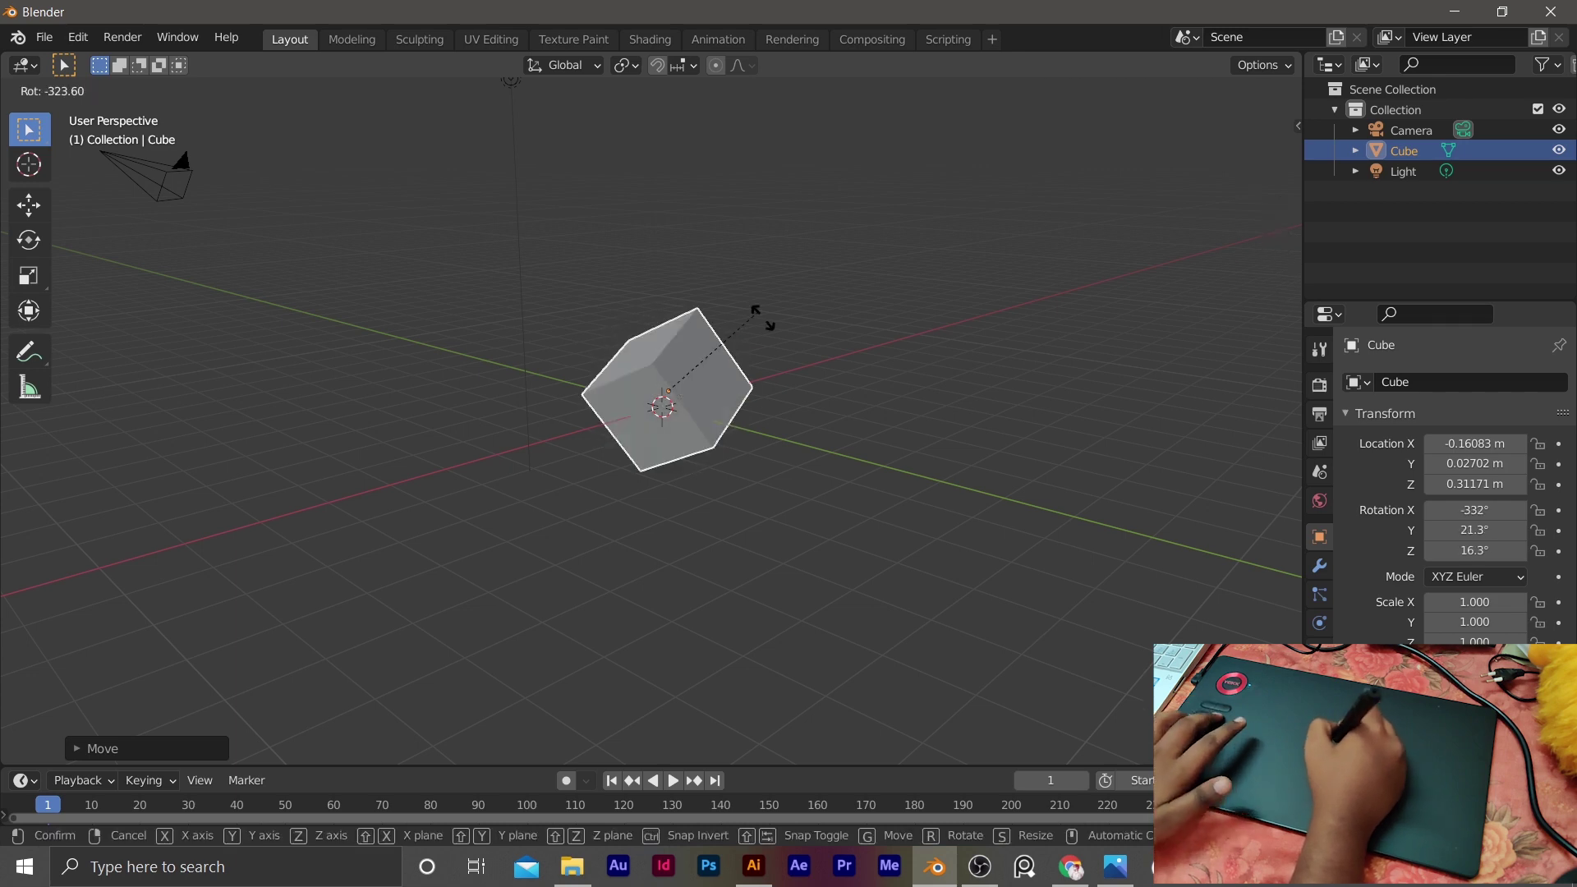
click(771, 371)
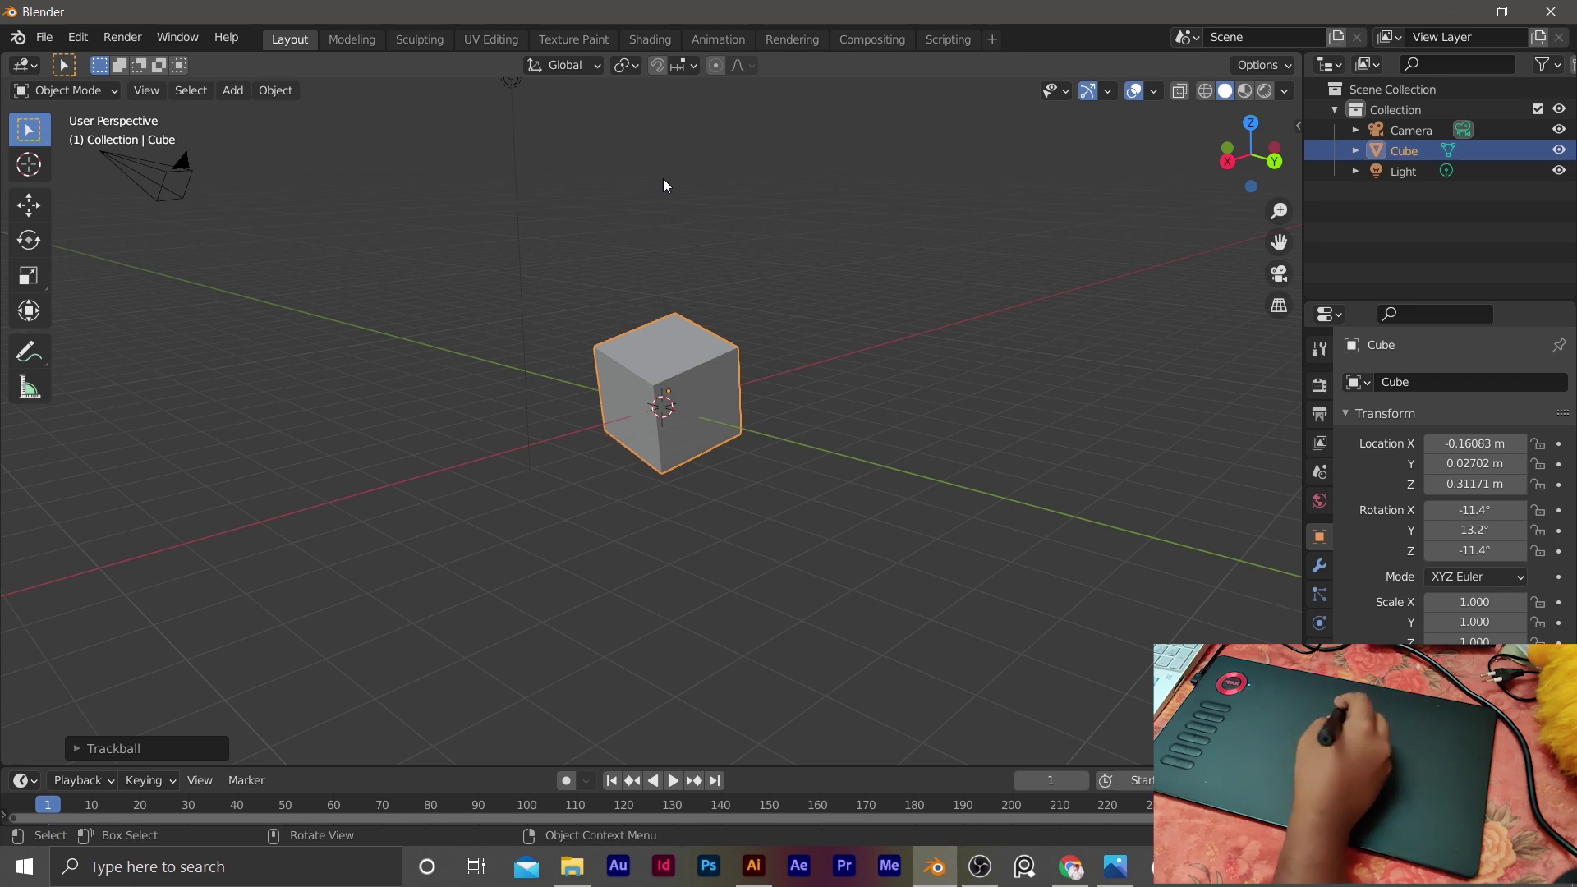
click(419, 37)
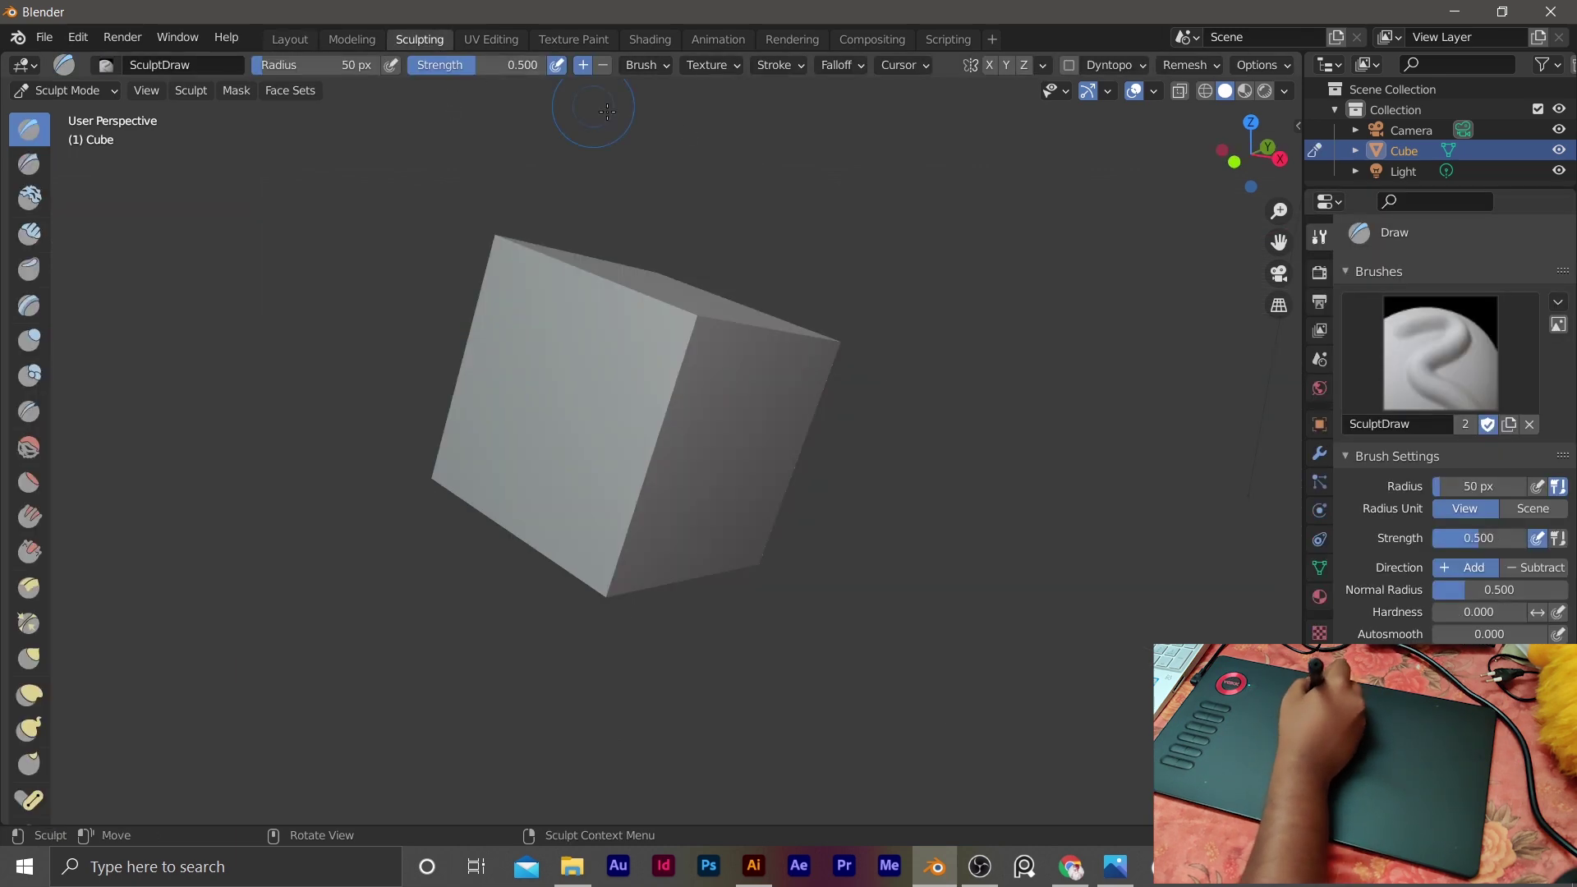
Step: Shade the viewport with the red MatCap, enable Cavity and Shadow, and set Cavity Type to Both
click(1282, 91)
click(1234, 258)
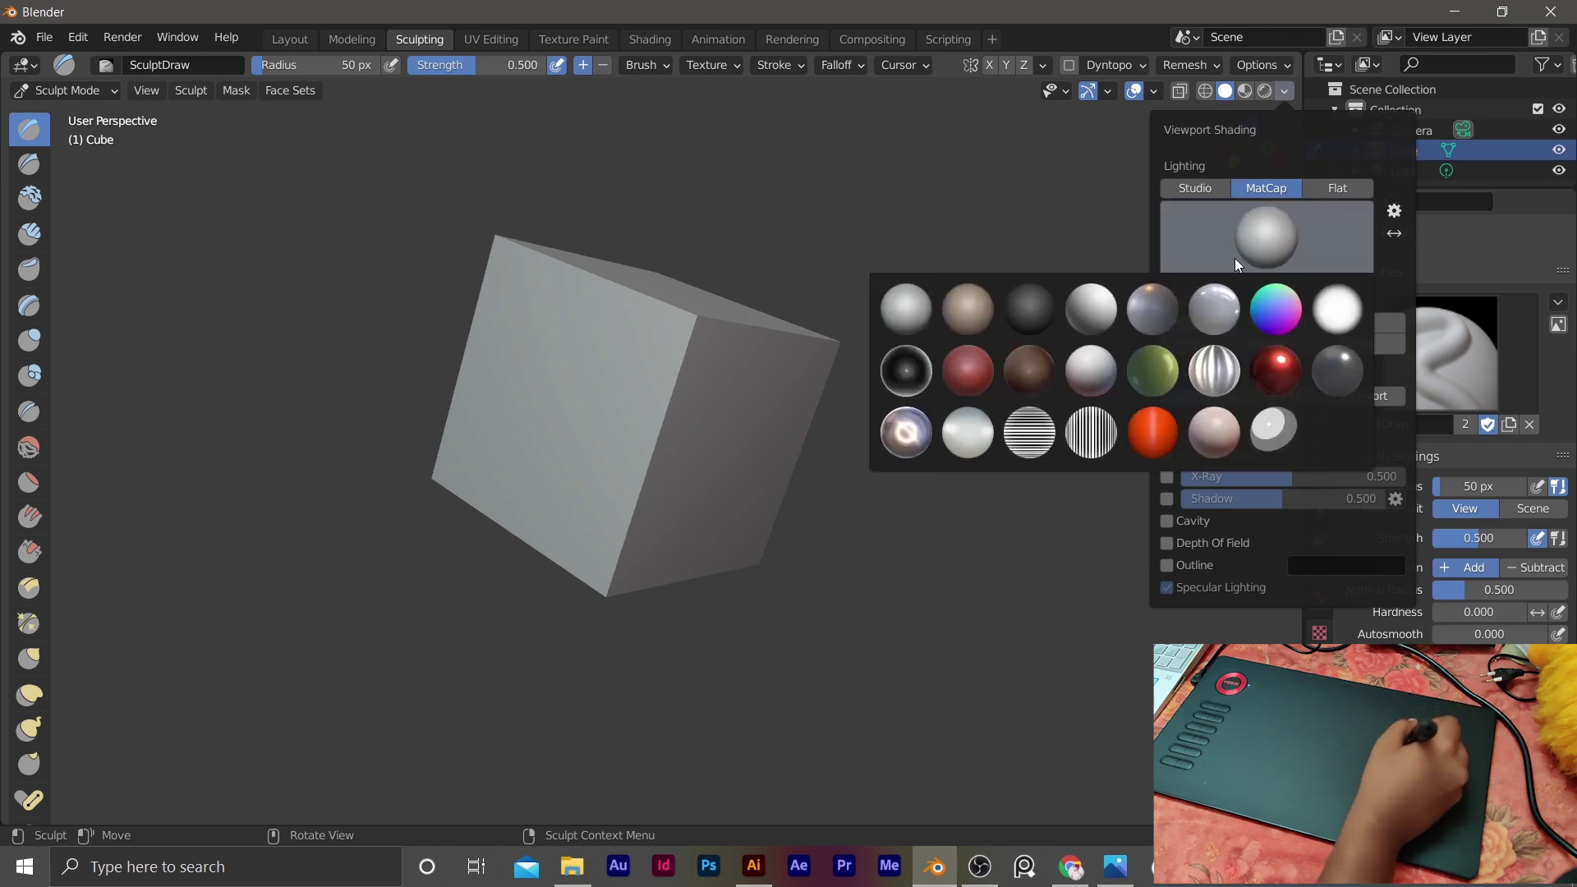
click(954, 363)
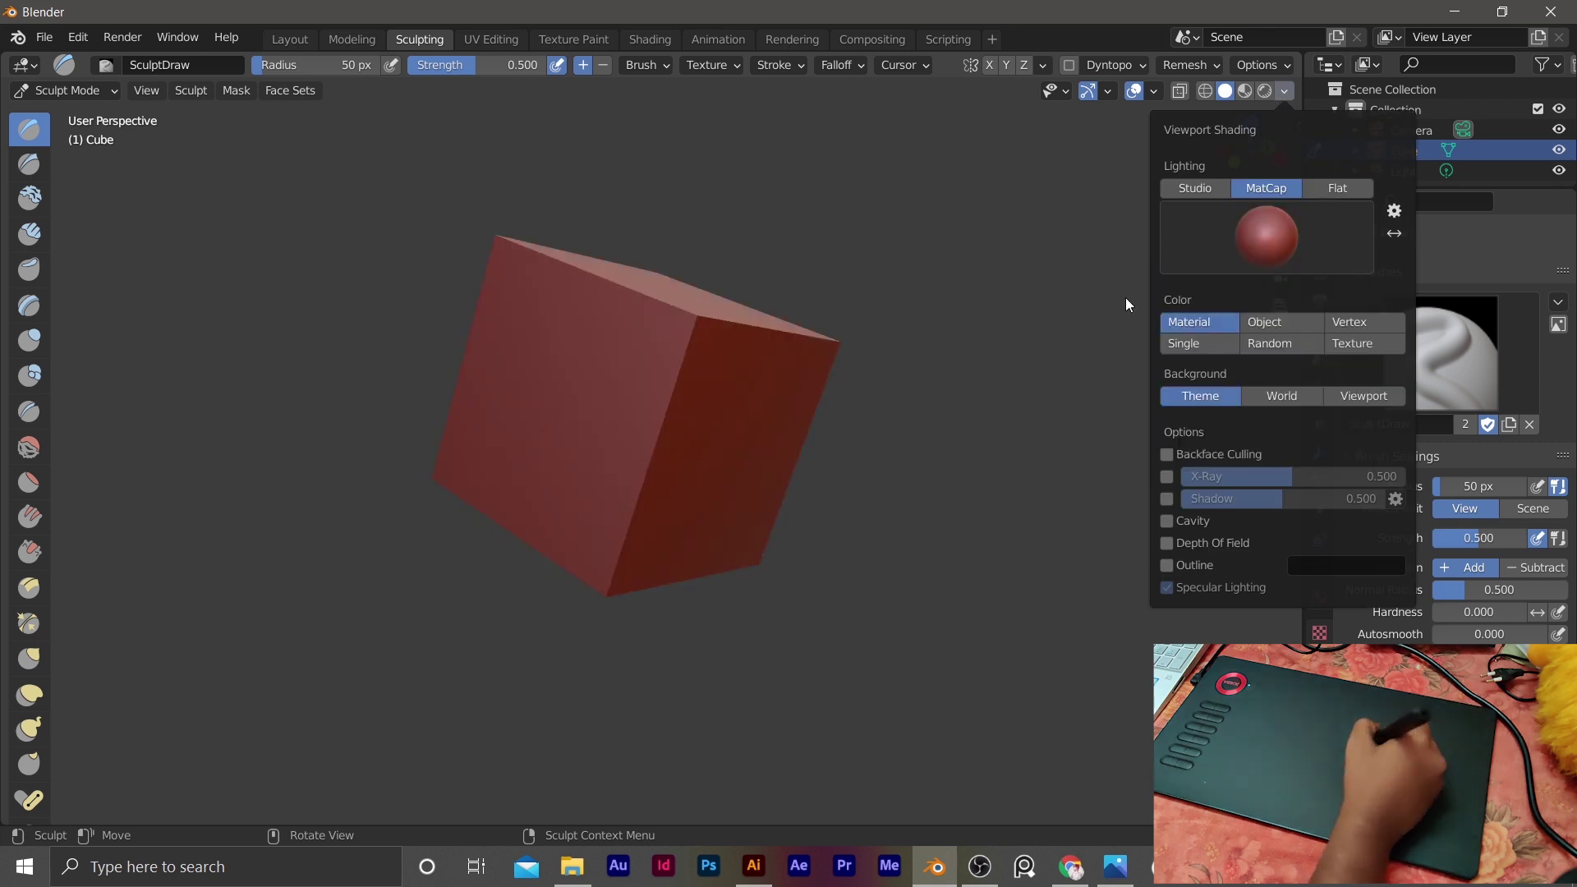
click(1167, 522)
click(1166, 499)
click(1332, 531)
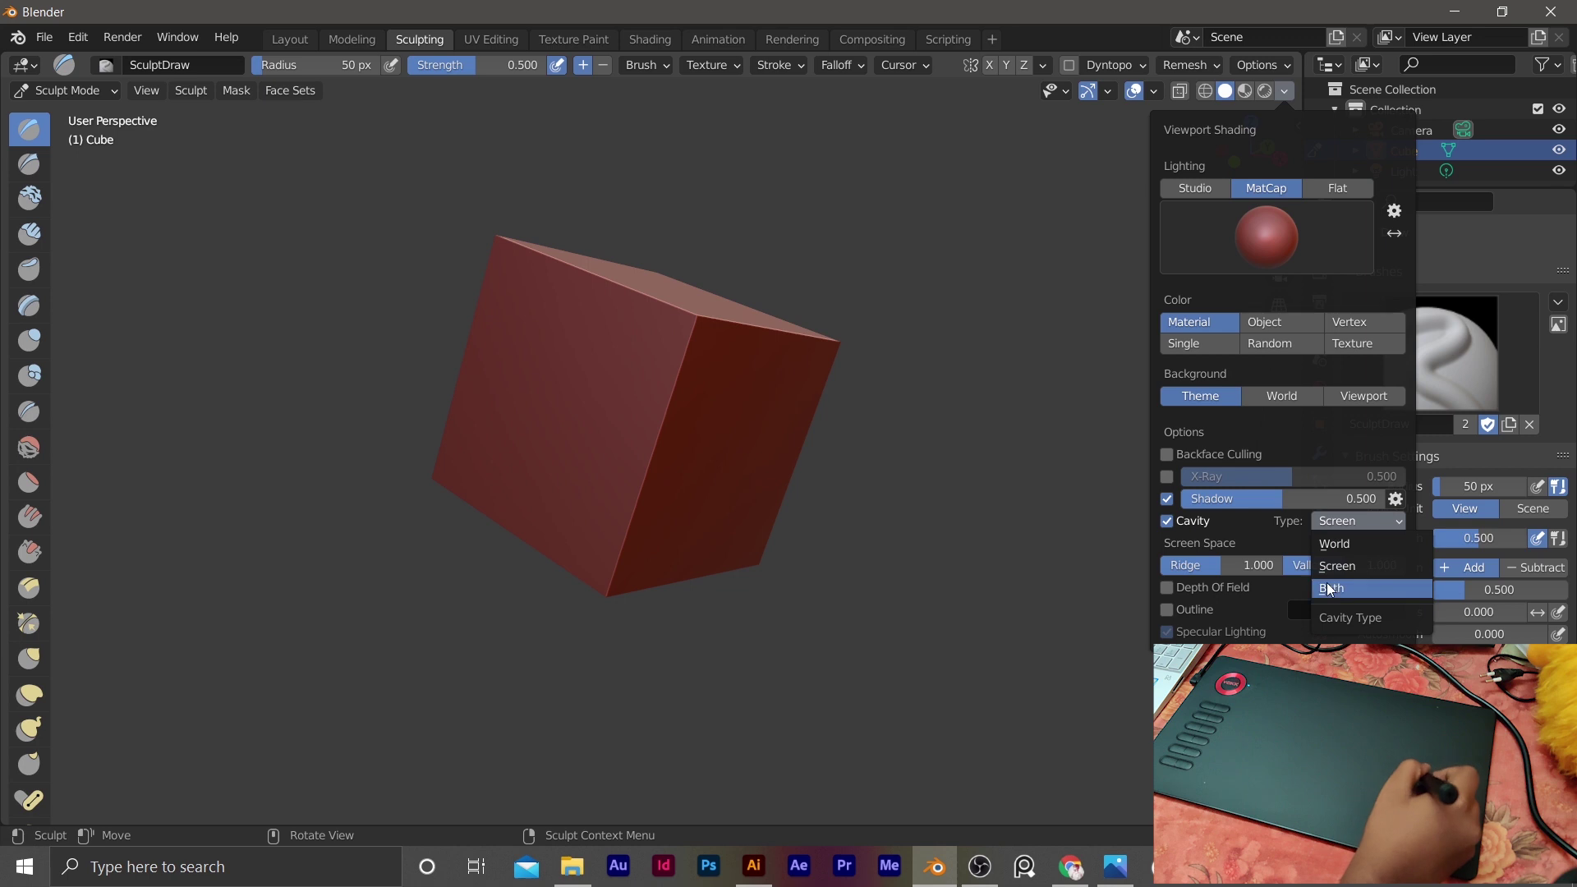
click(1334, 586)
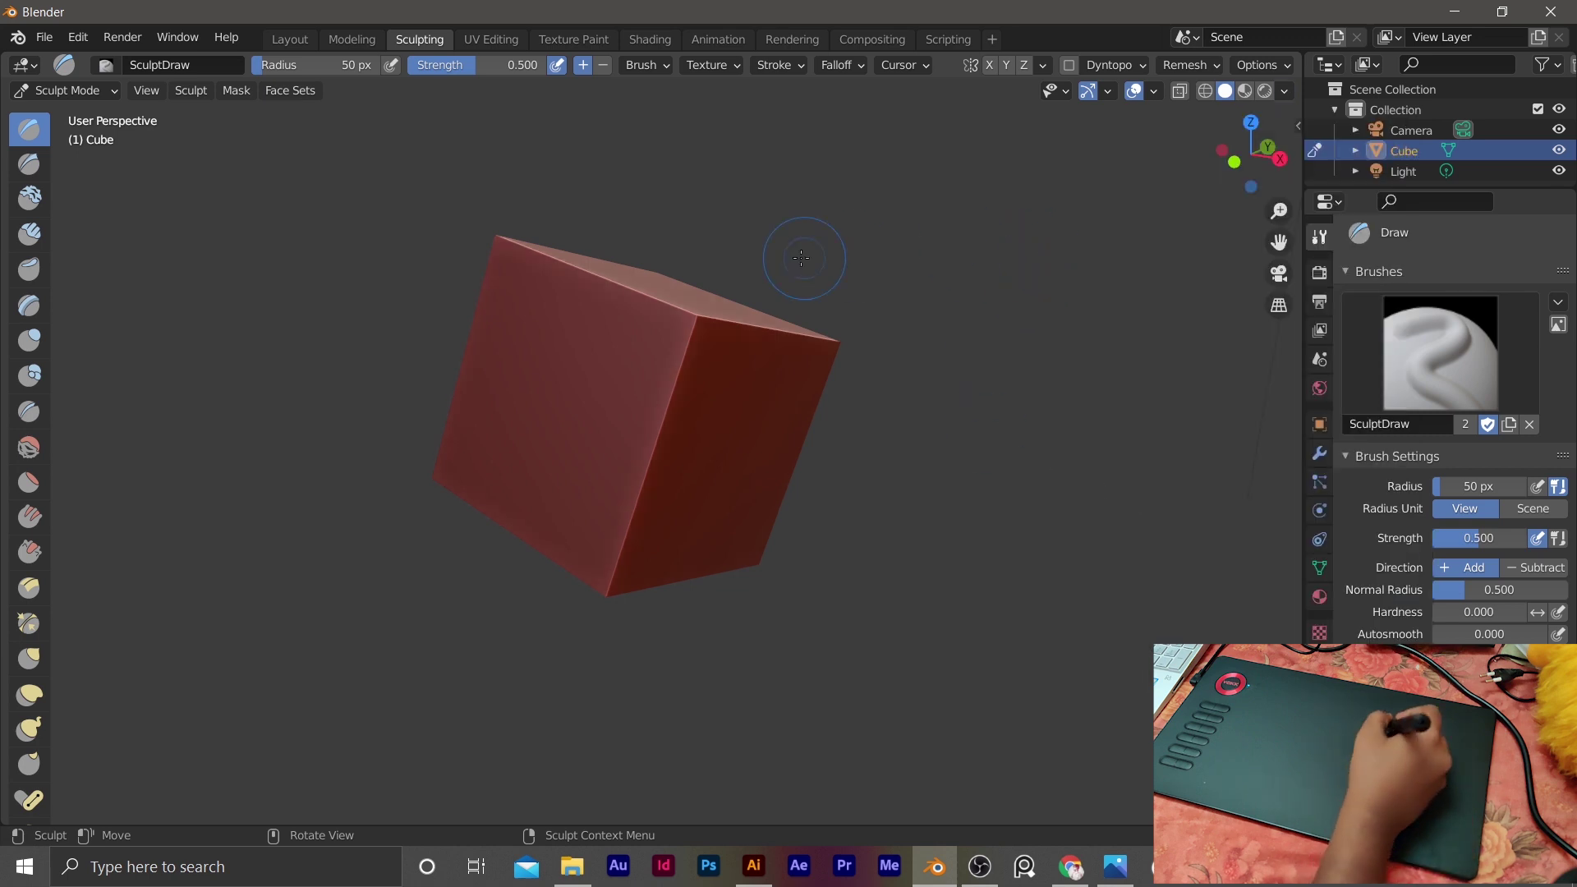
Step: Raise the Draw brush radius from 50 px to 100 px and try a stroke on the cube's corner
middle_drag(930, 305, 749, 247)
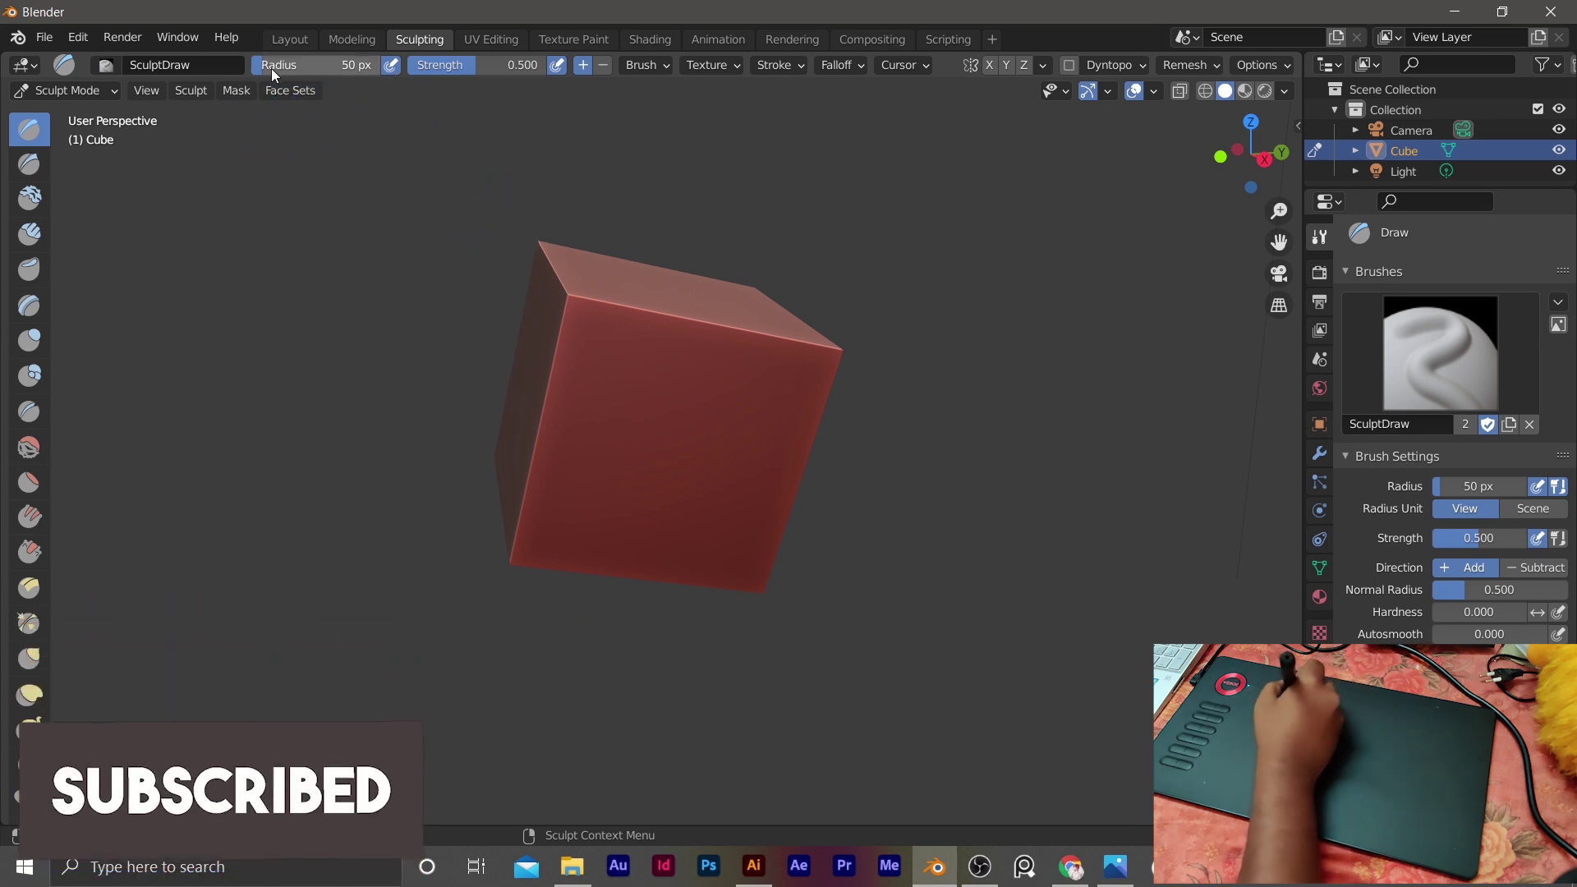
drag(271, 67, 291, 60)
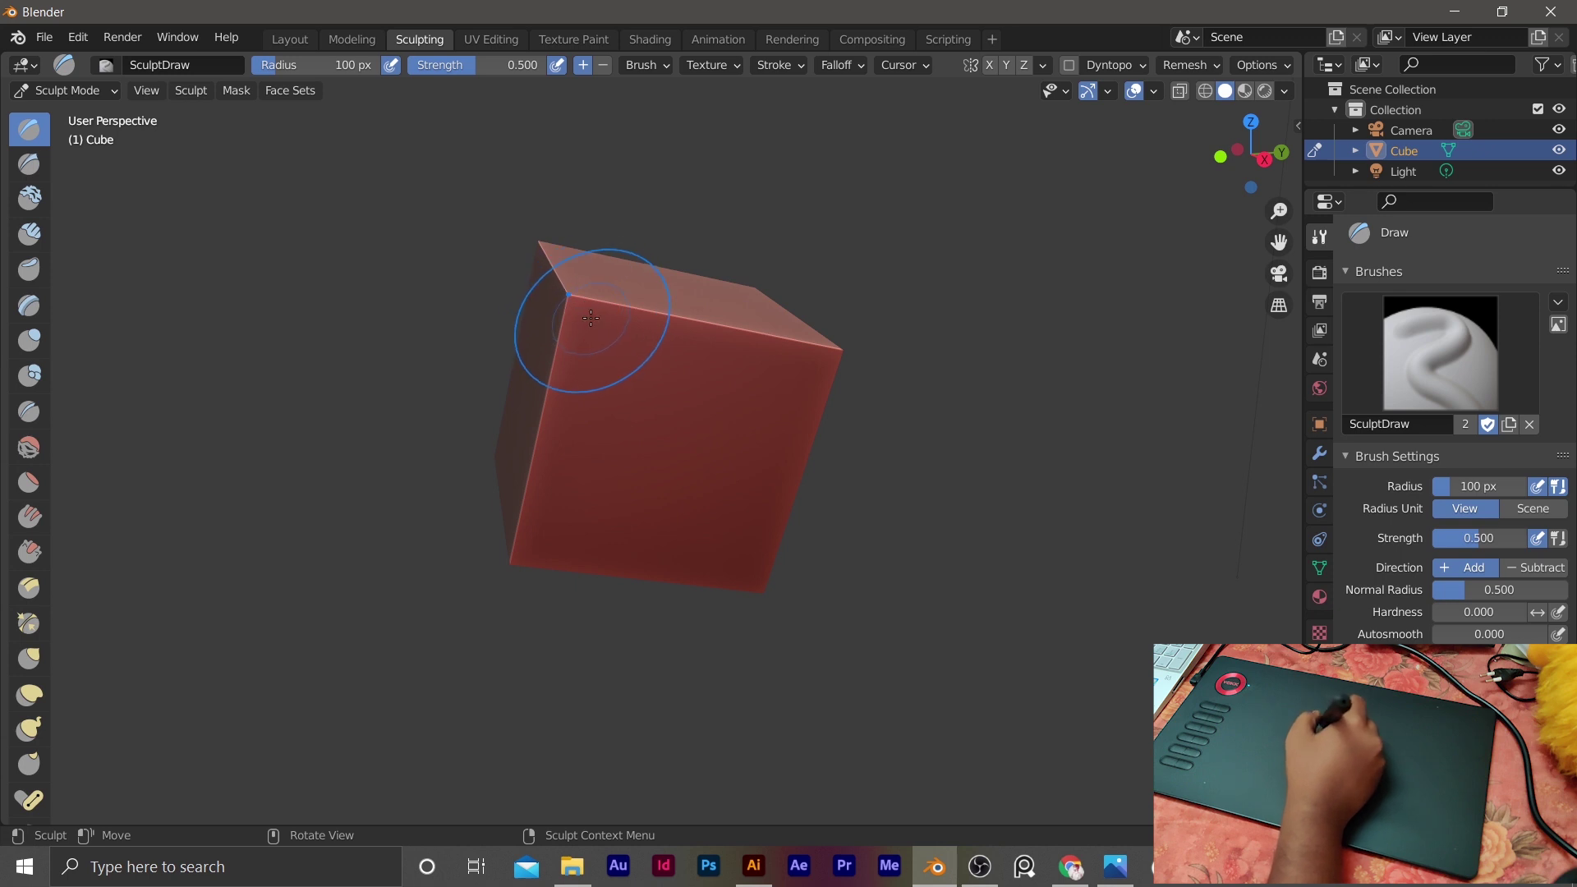
drag(578, 303, 584, 352)
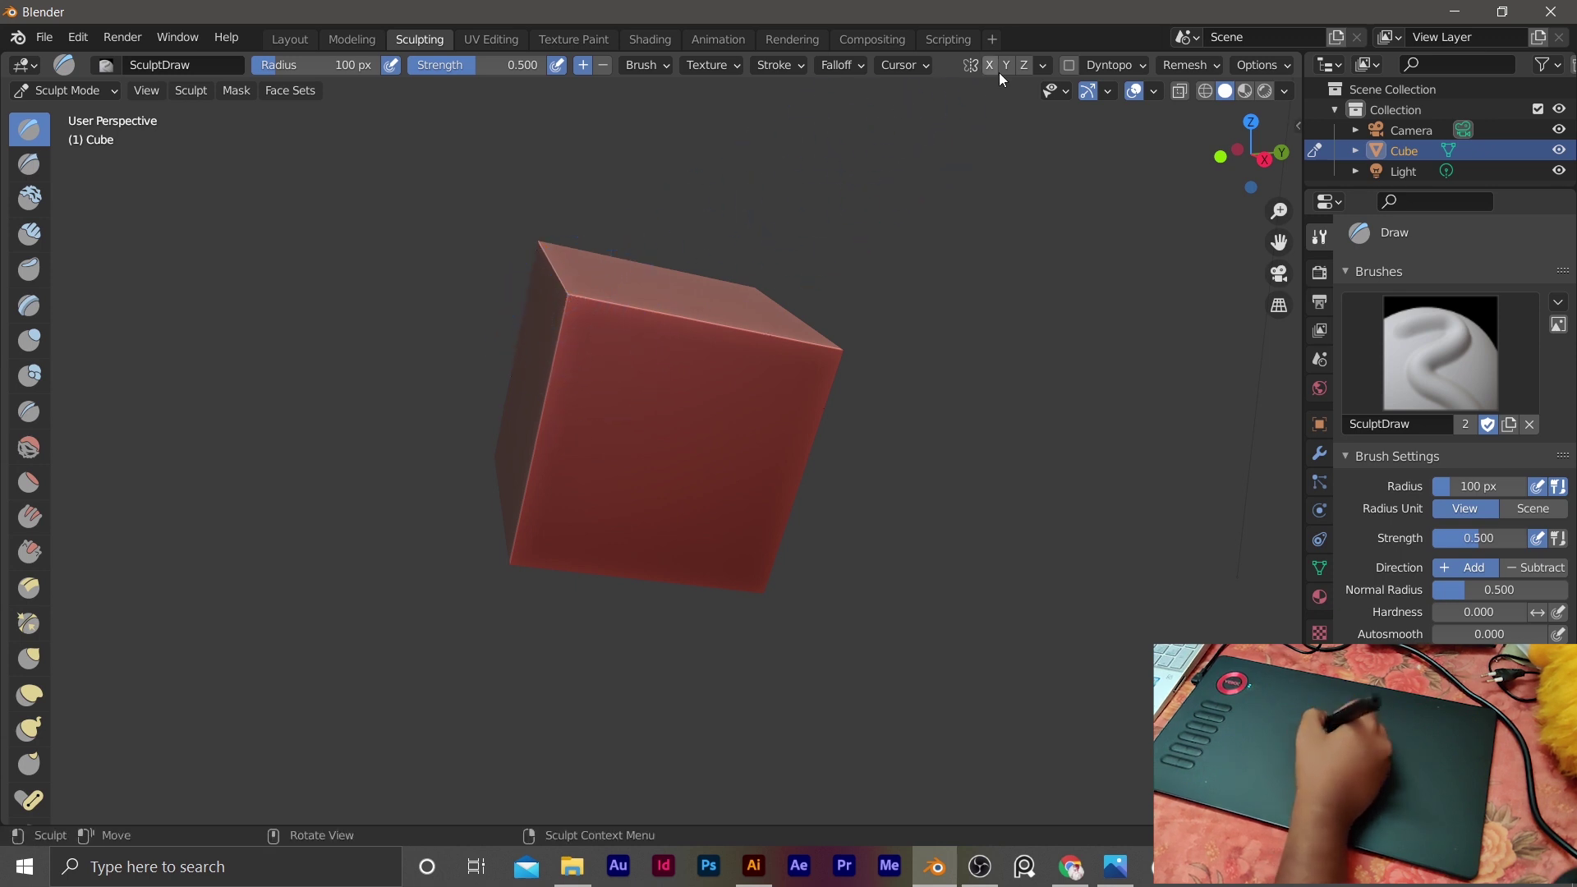
Step: Enable Dyntopo and sculpt strokes on the cube's top corner, left side, top edge and front face
click(1067, 65)
click(939, 126)
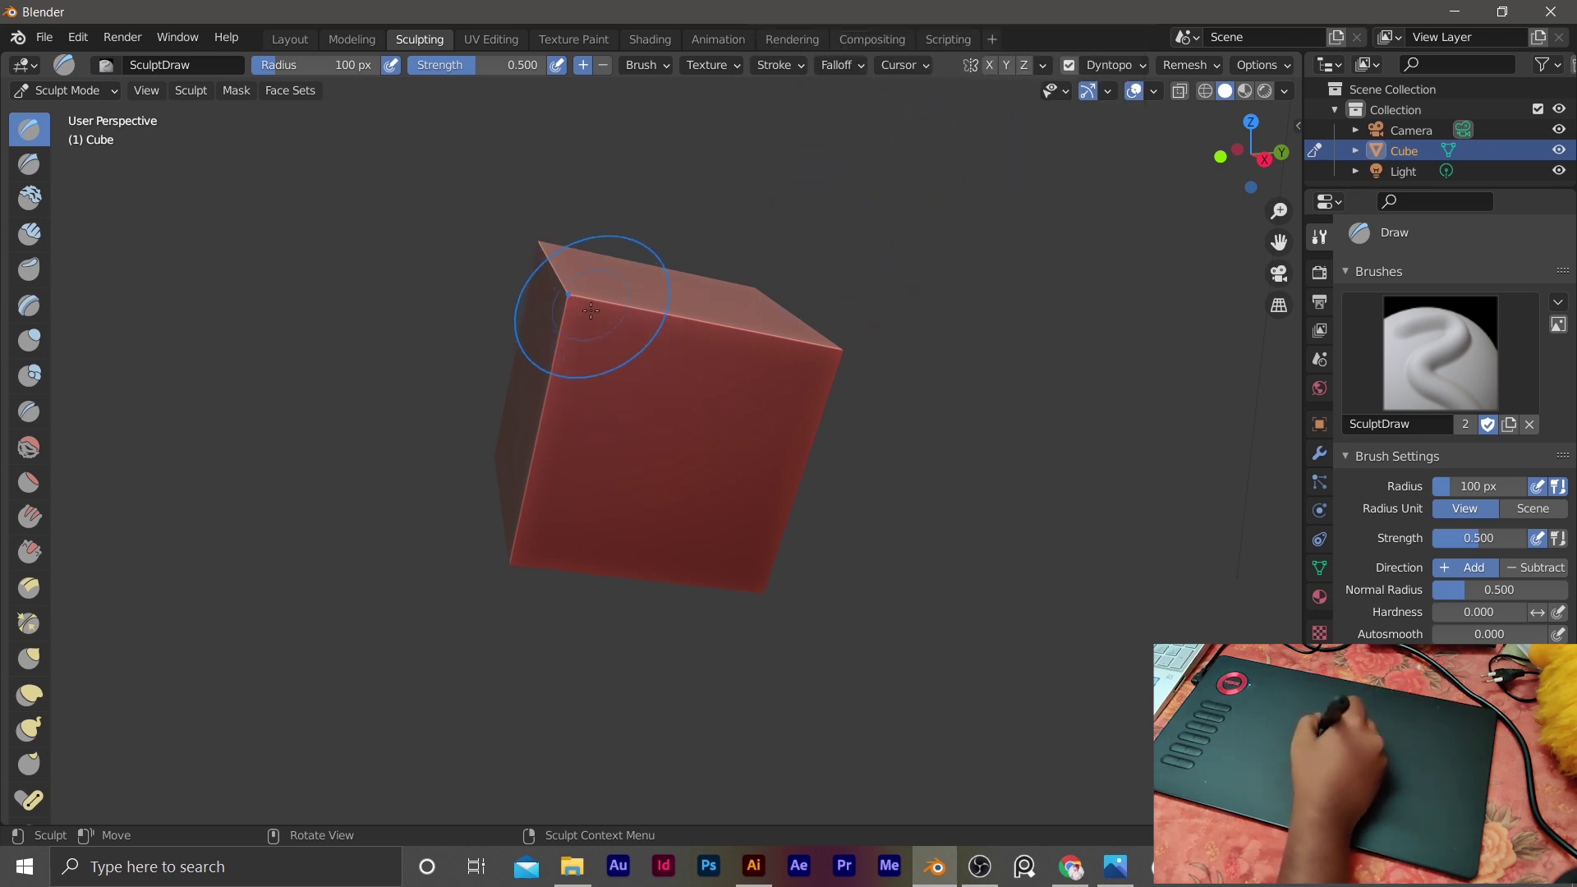
drag(575, 312, 571, 300)
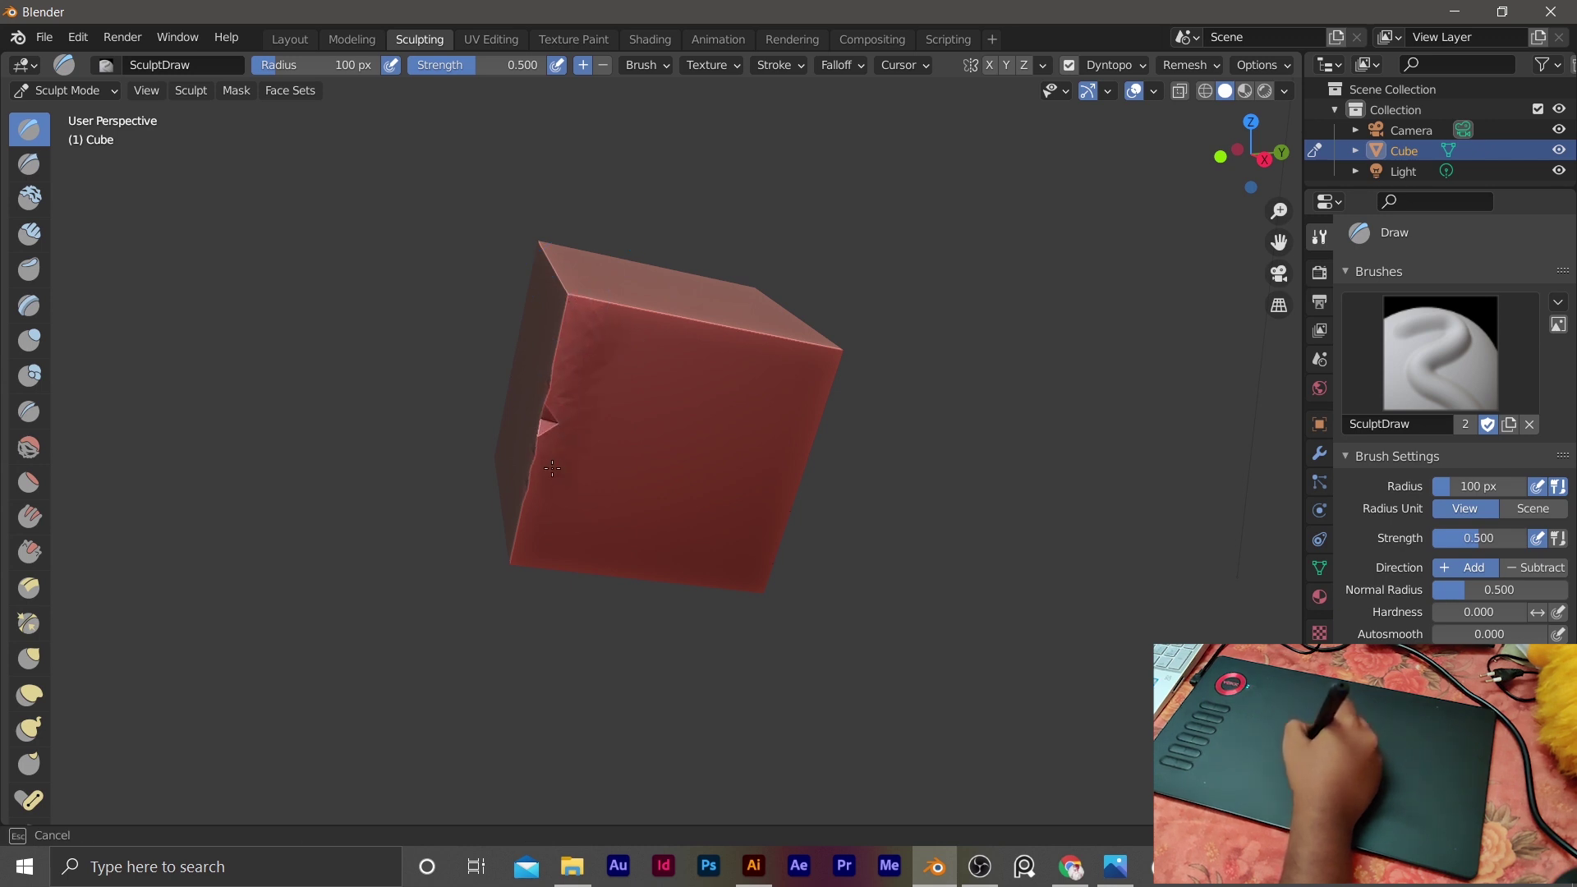
drag(533, 546, 575, 460)
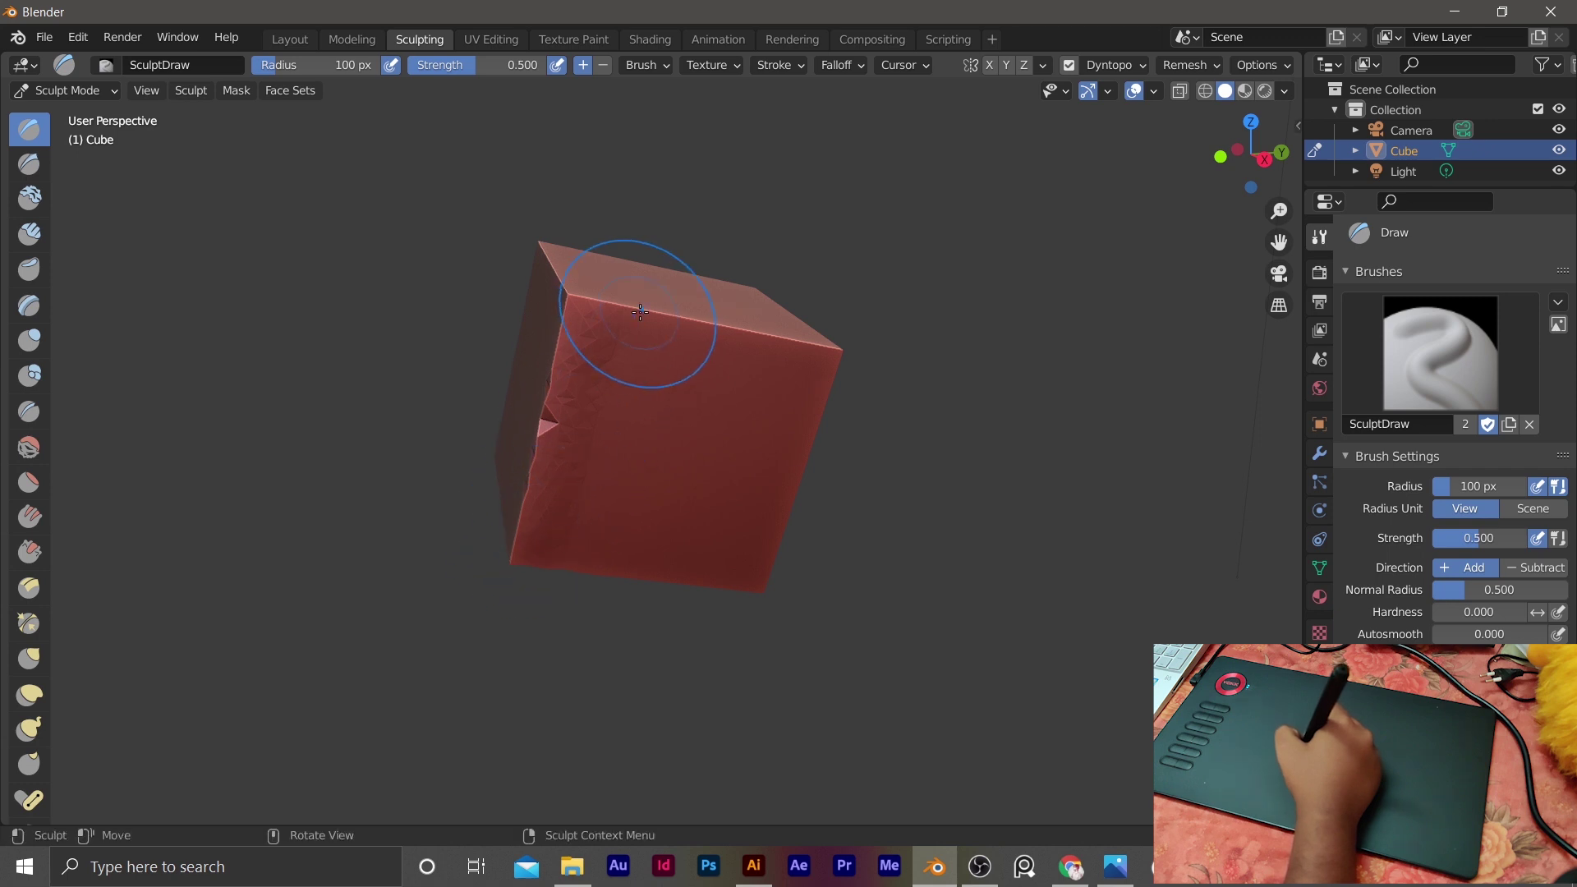
mouse_move(633, 310)
mouse_down()
mouse_move(681, 312)
mouse_move(628, 571)
mouse_up()
mouse_move(752, 371)
mouse_down()
mouse_move(722, 394)
mouse_move(817, 387)
mouse_up()
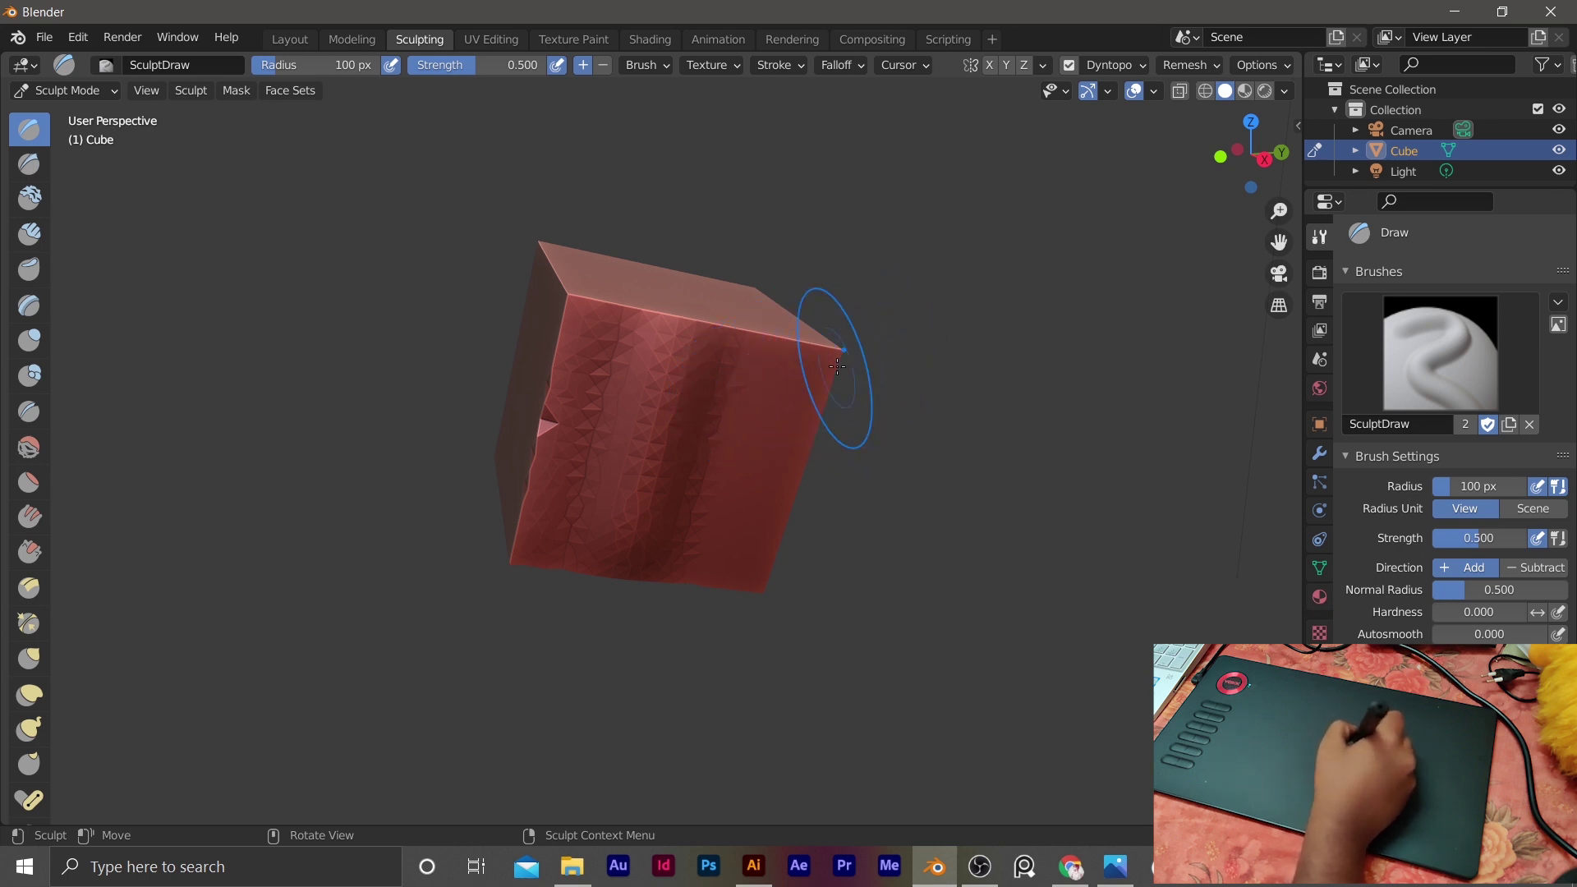
Step: Sculpt a raised ring across the top face, plus a bulge and bumps on the right side
mouse_move(850, 391)
middle_down()
mouse_move(760, 402)
mouse_move(774, 386)
mouse_move(681, 424)
mouse_move(798, 400)
mouse_move(648, 377)
middle_up()
mouse_move(640, 458)
middle_down()
mouse_move(723, 419)
mouse_move(766, 420)
mouse_move(723, 403)
middle_up()
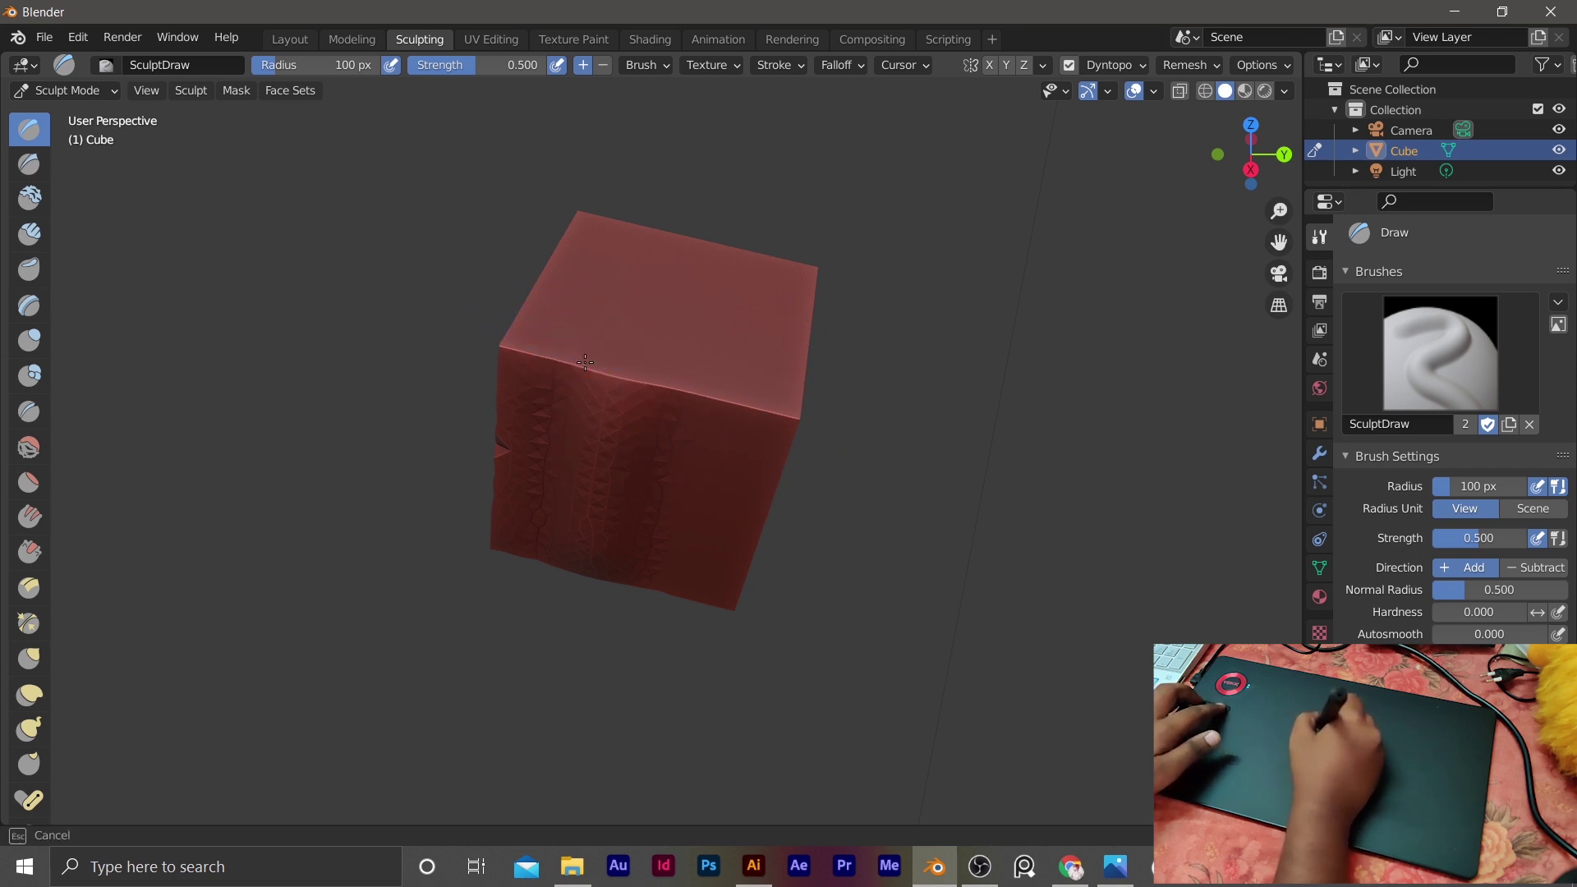
middle_drag(634, 334, 599, 353)
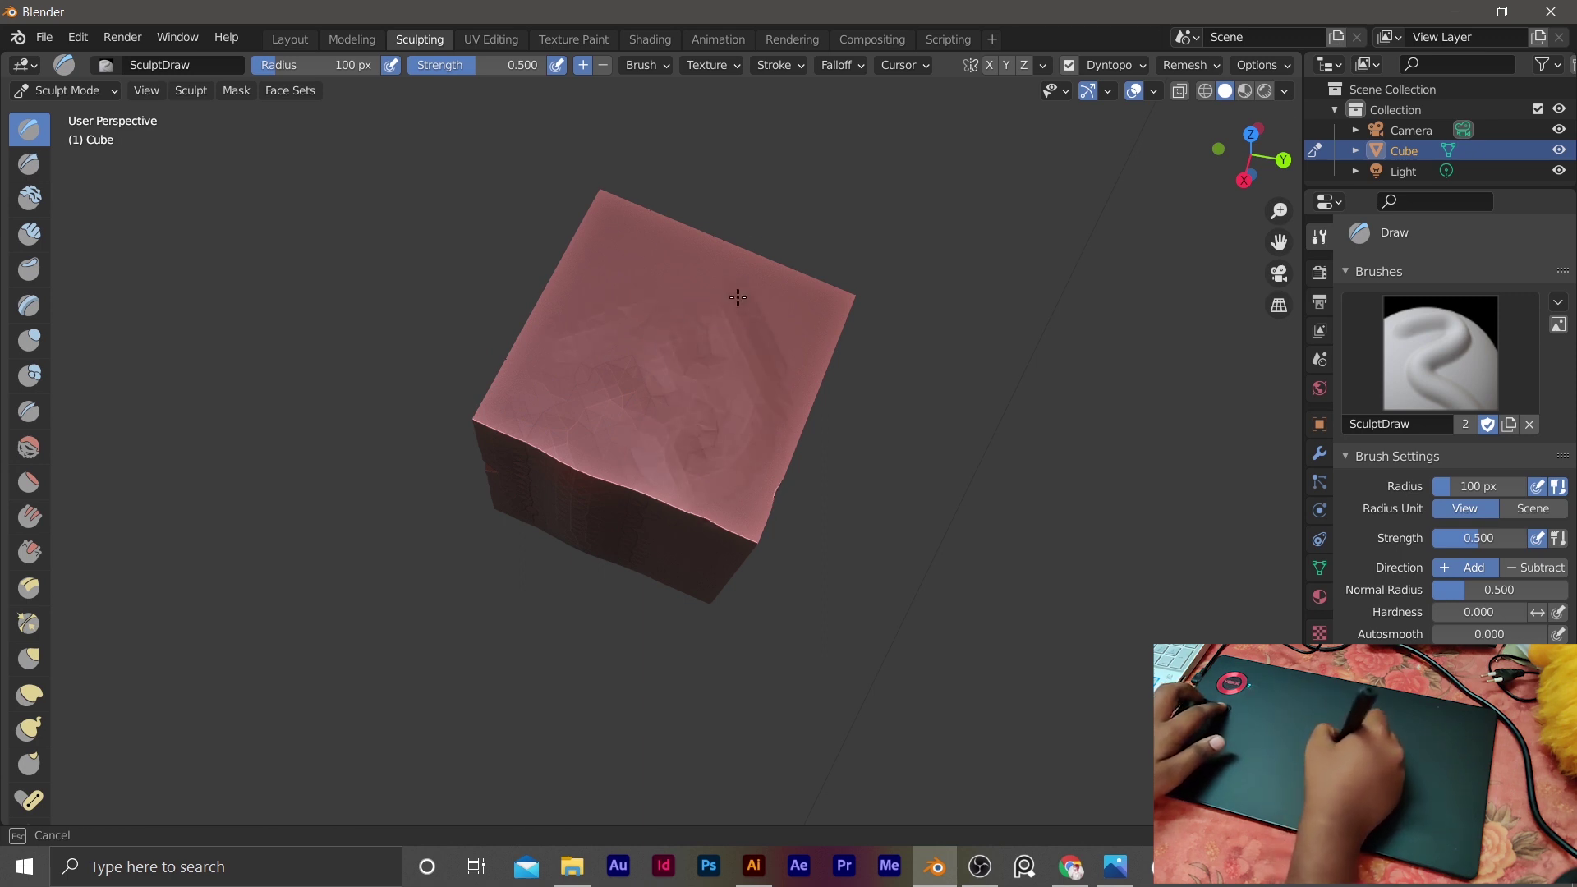
mouse_move(475, 387)
mouse_down()
mouse_move(542, 366)
mouse_move(587, 320)
mouse_move(739, 373)
mouse_move(723, 439)
mouse_move(640, 361)
mouse_move(649, 394)
mouse_move(725, 442)
mouse_up()
middle_drag(724, 442, 757, 381)
mouse_move(726, 302)
mouse_down()
mouse_move(739, 345)
mouse_move(657, 322)
mouse_move(698, 316)
mouse_move(651, 310)
mouse_move(652, 324)
mouse_up()
mouse_move(651, 394)
mouse_down()
mouse_move(722, 493)
mouse_move(698, 460)
mouse_up()
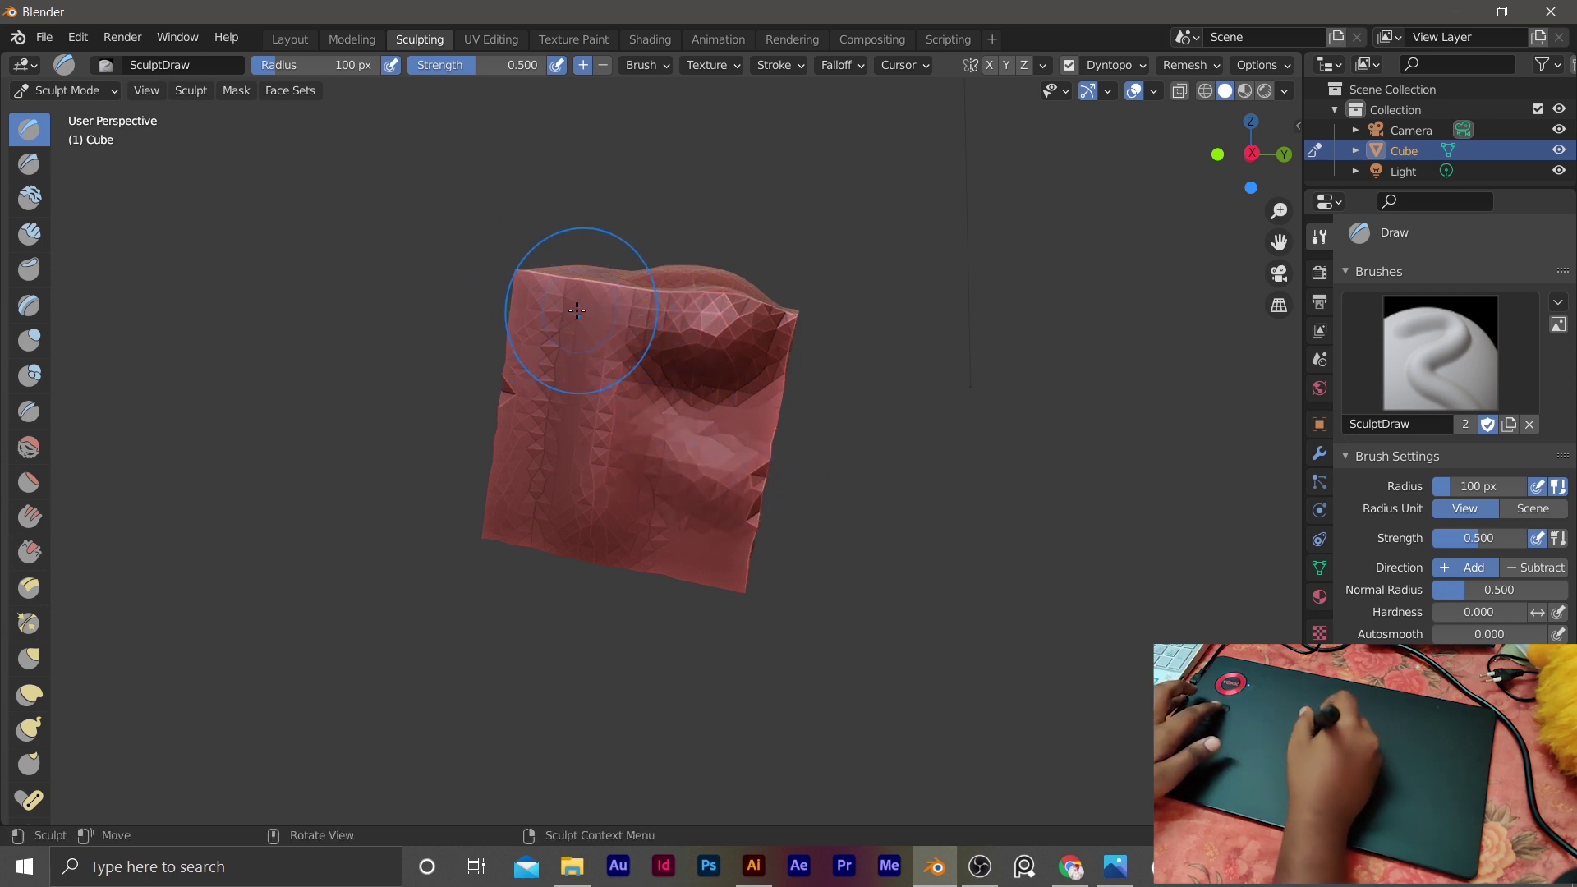
Step: Carve a V-shaped crease into the front face and add more relief to the top
middle_drag(598, 287, 721, 375)
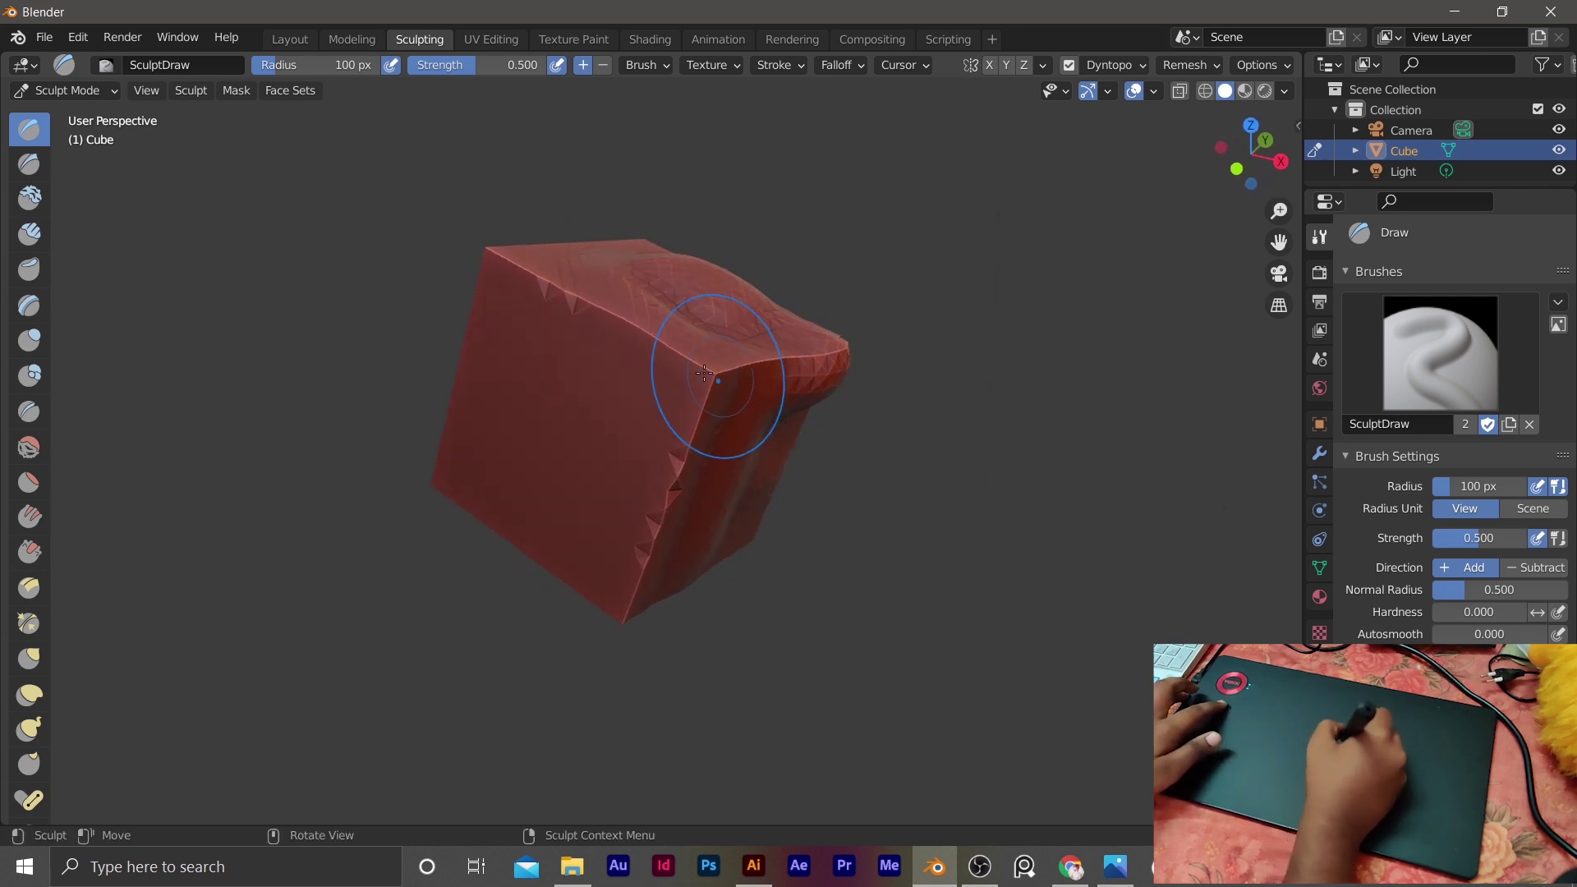
mouse_move(528, 282)
mouse_down()
mouse_move(567, 386)
mouse_move(682, 345)
mouse_up()
mouse_move(682, 345)
middle_down()
mouse_move(657, 386)
mouse_move(648, 354)
middle_up()
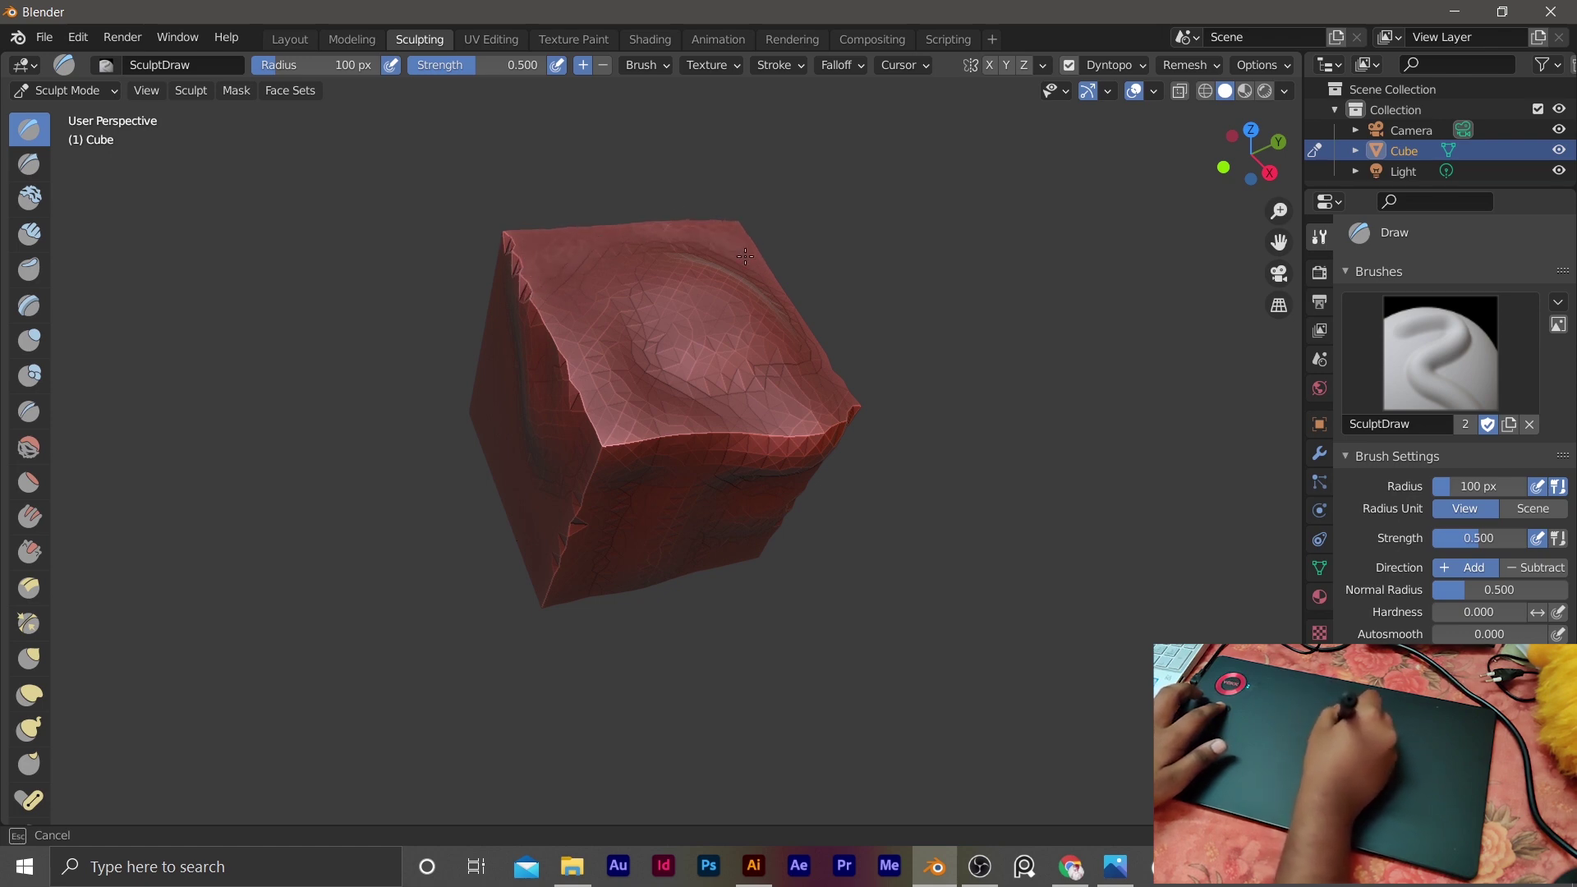
drag(723, 288, 682, 378)
mouse_move(681, 378)
middle_down()
mouse_move(697, 424)
mouse_move(615, 309)
middle_up()
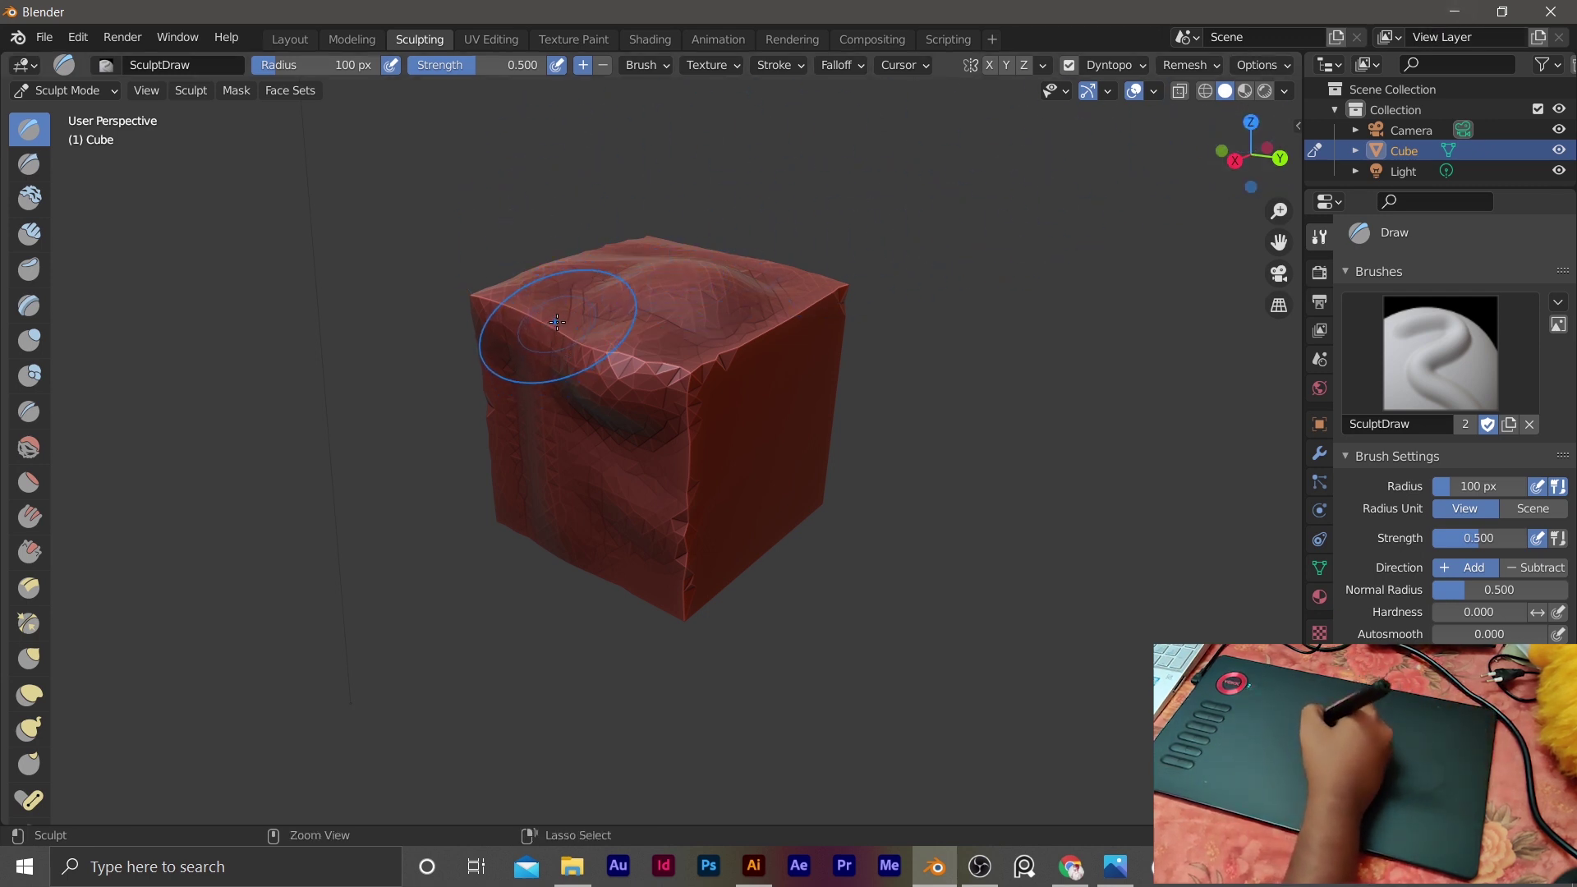
Step: Start a new 2D Animation file, discarding the unsaved sculpt
key(ctrl+n)
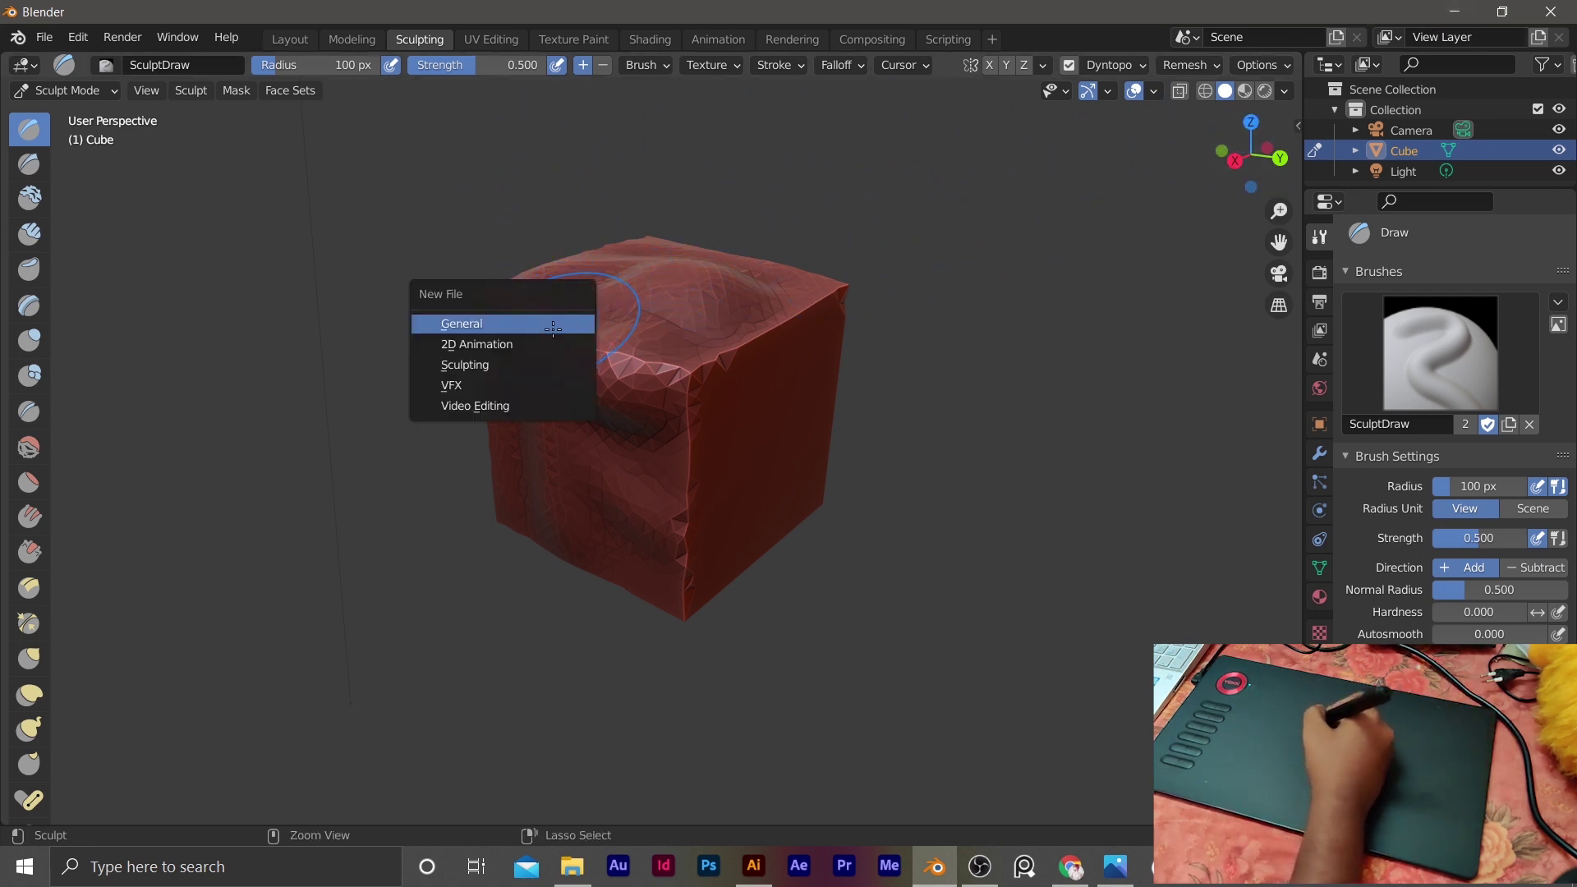
click(505, 344)
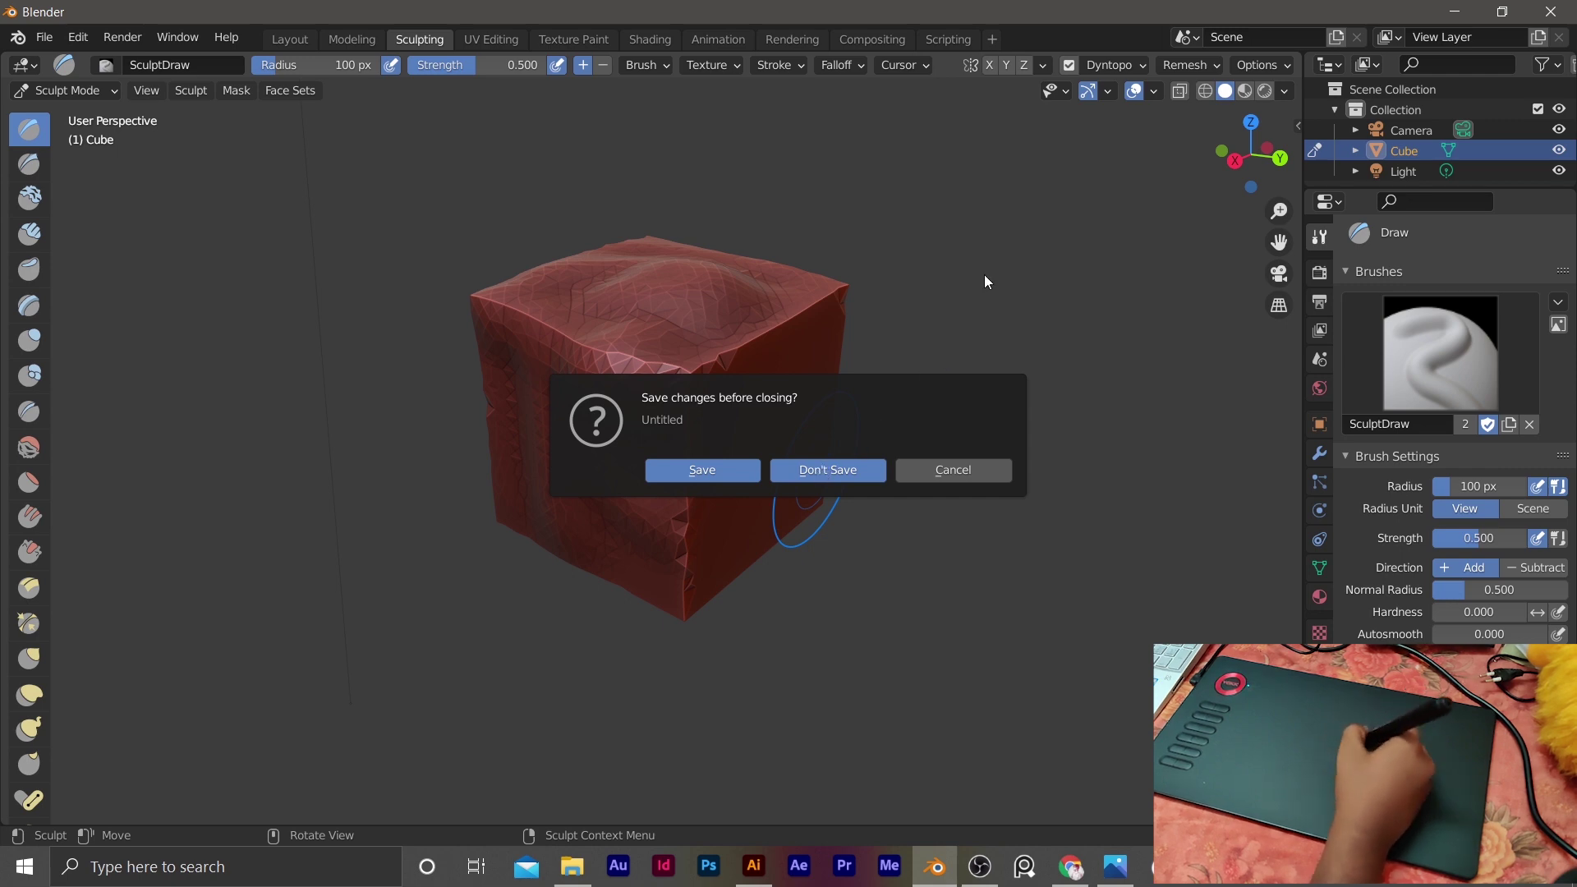
key(d)
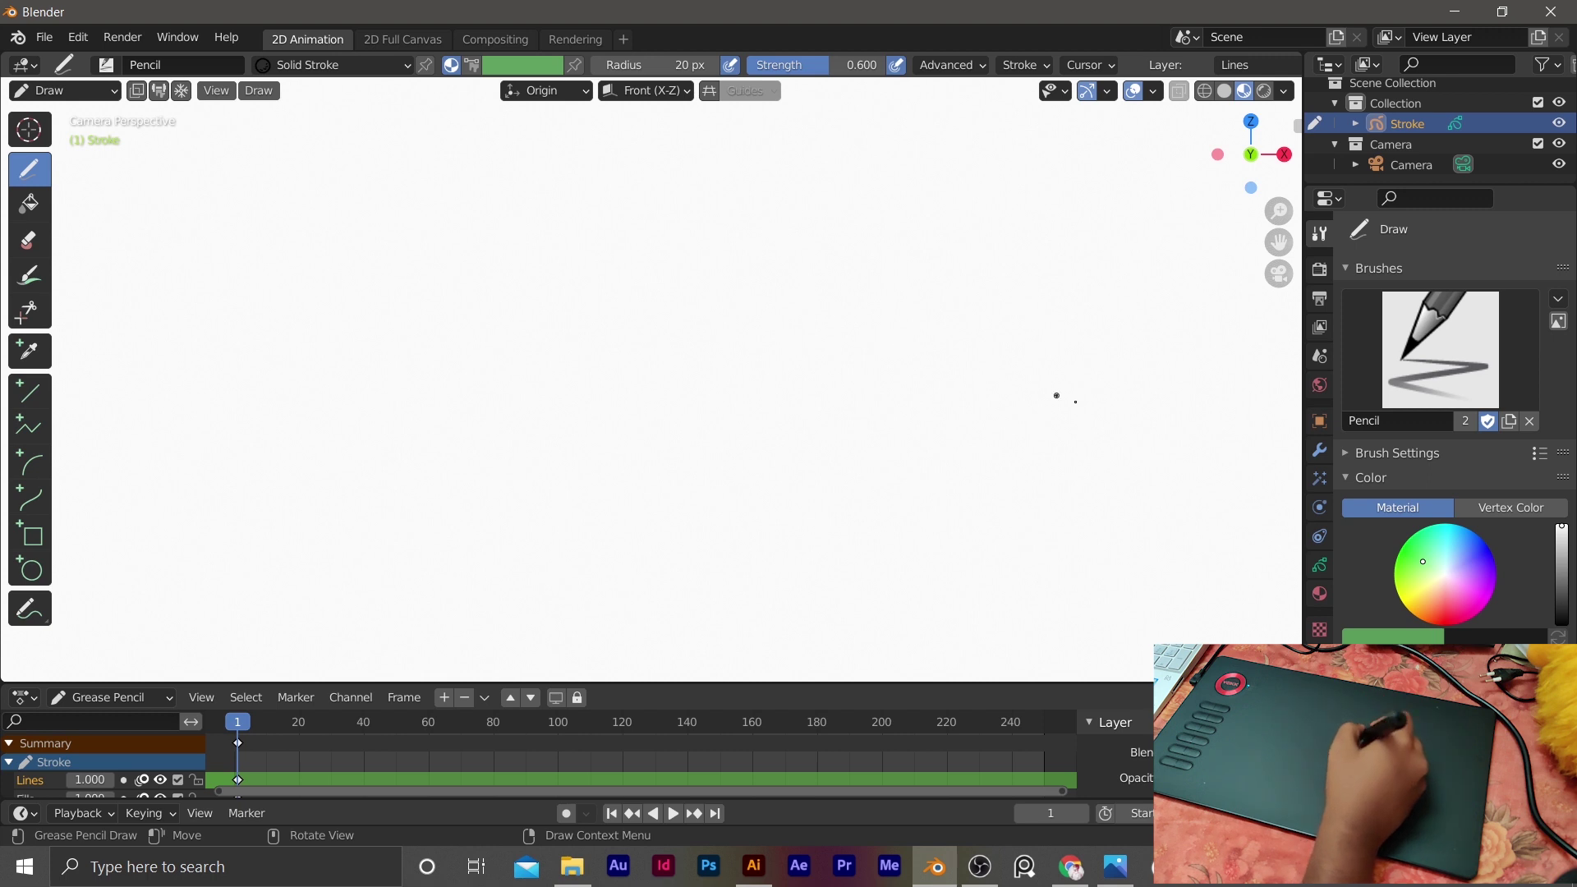
Step: Make the Solid Stroke base colour red and set the pencil to 167 px radius, 1.000 strength
click(1319, 566)
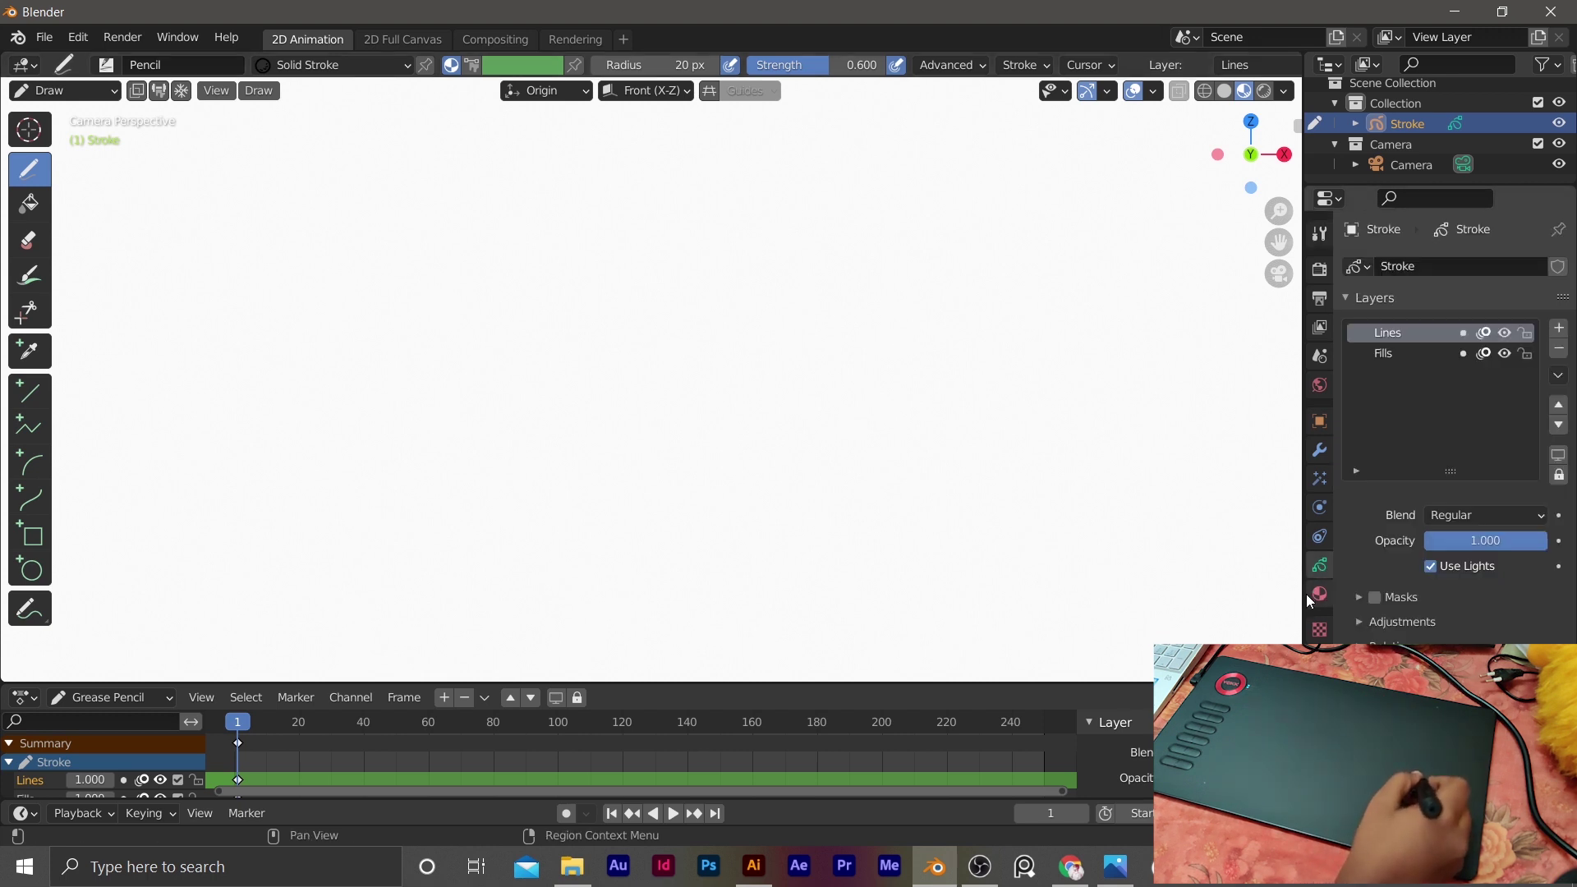
click(1320, 596)
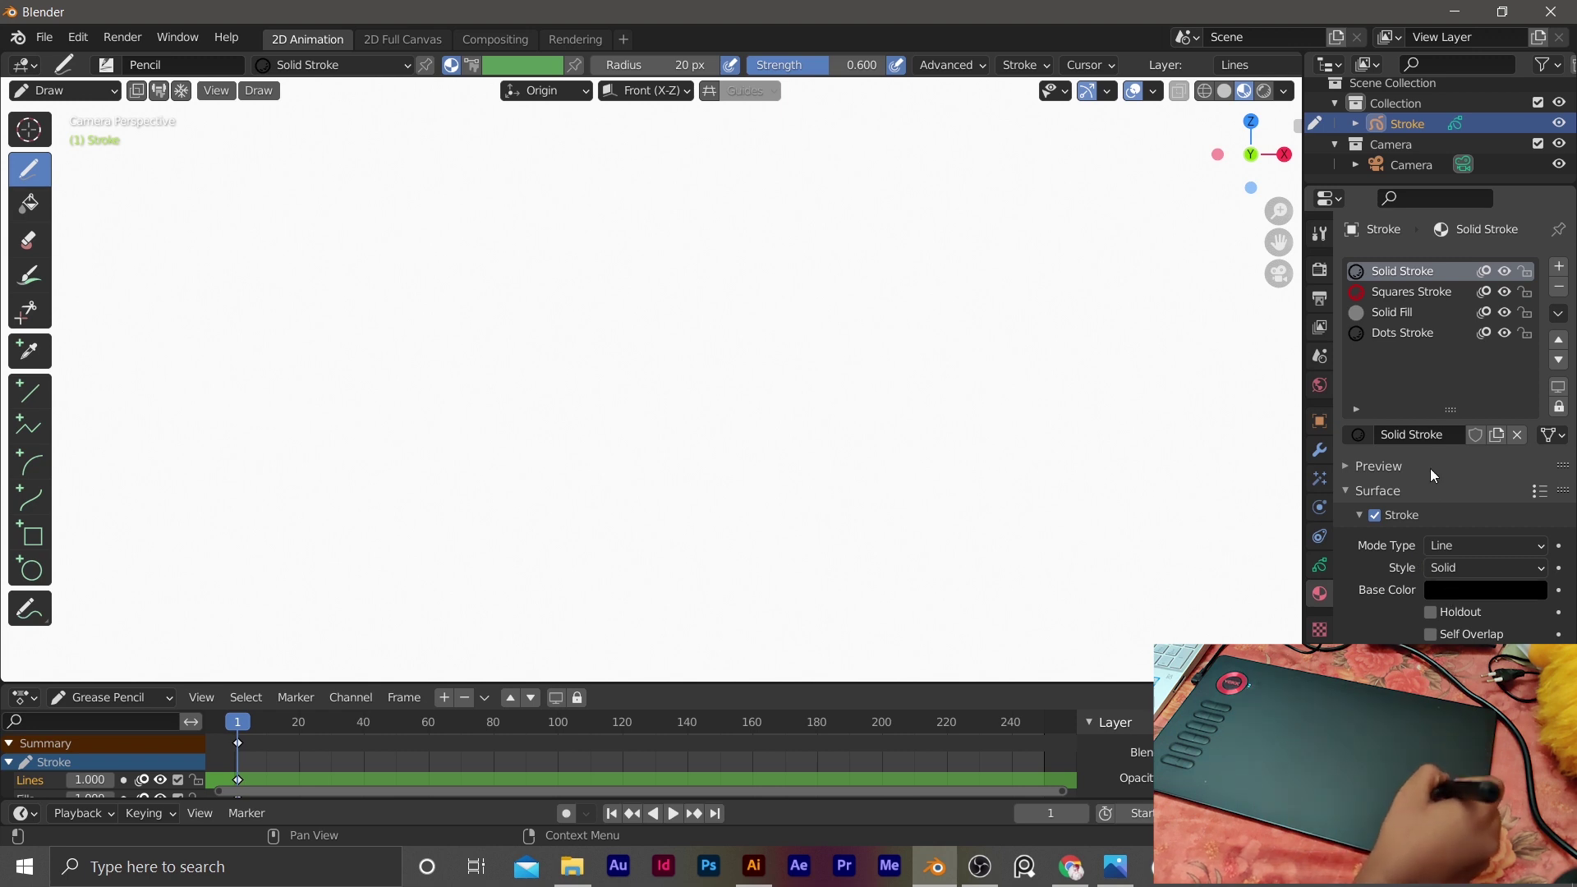
click(1485, 590)
drag(1531, 338, 1530, 305)
click(1430, 429)
drag(1429, 438, 1436, 457)
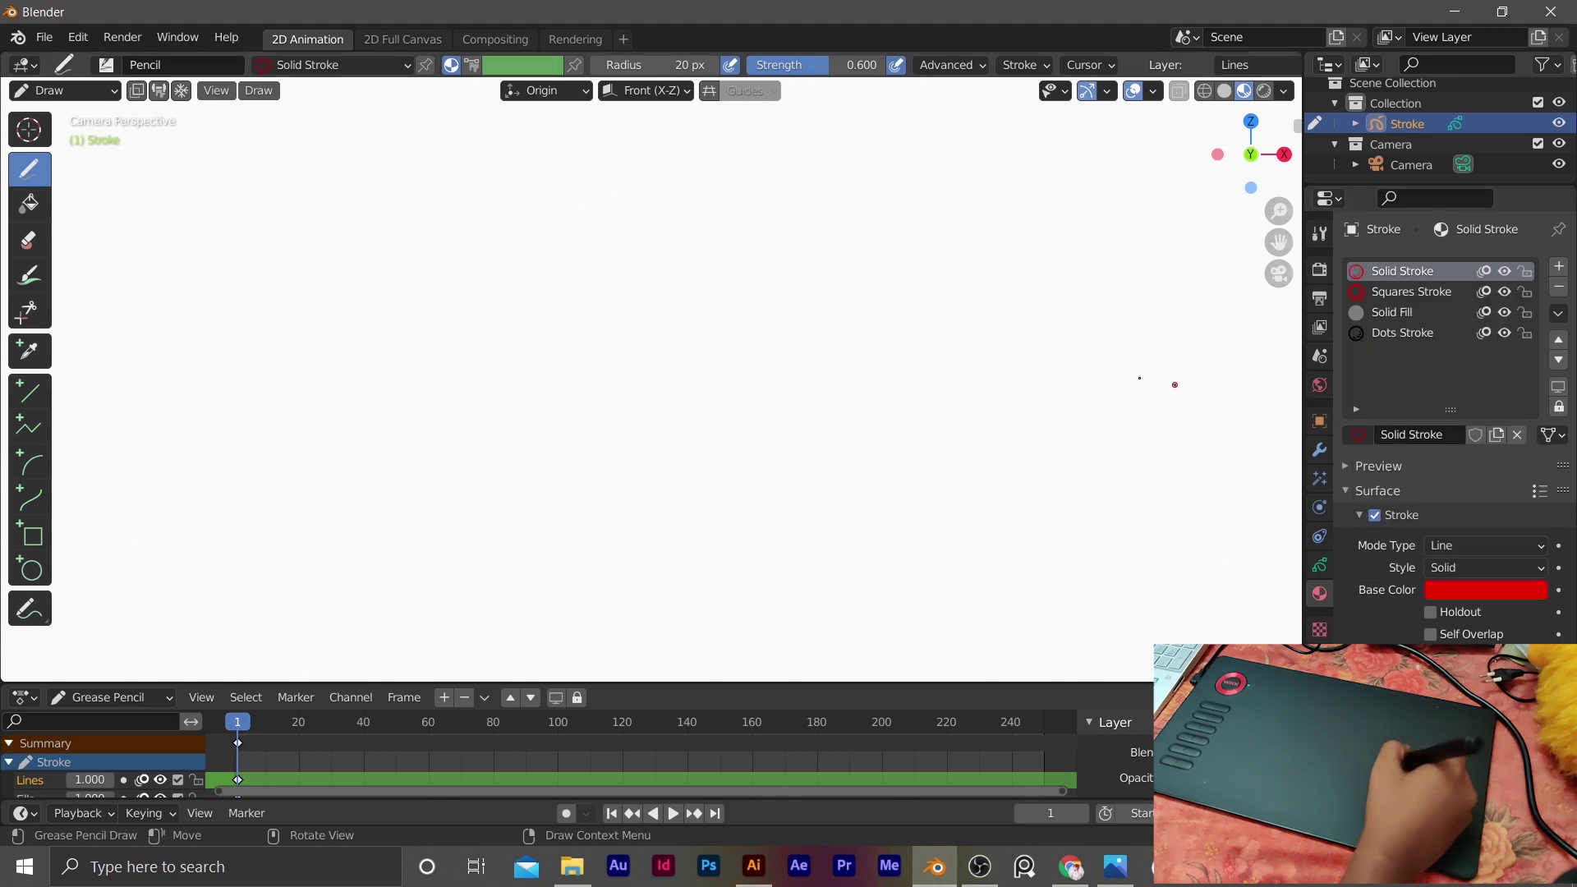
drag(616, 66, 716, 66)
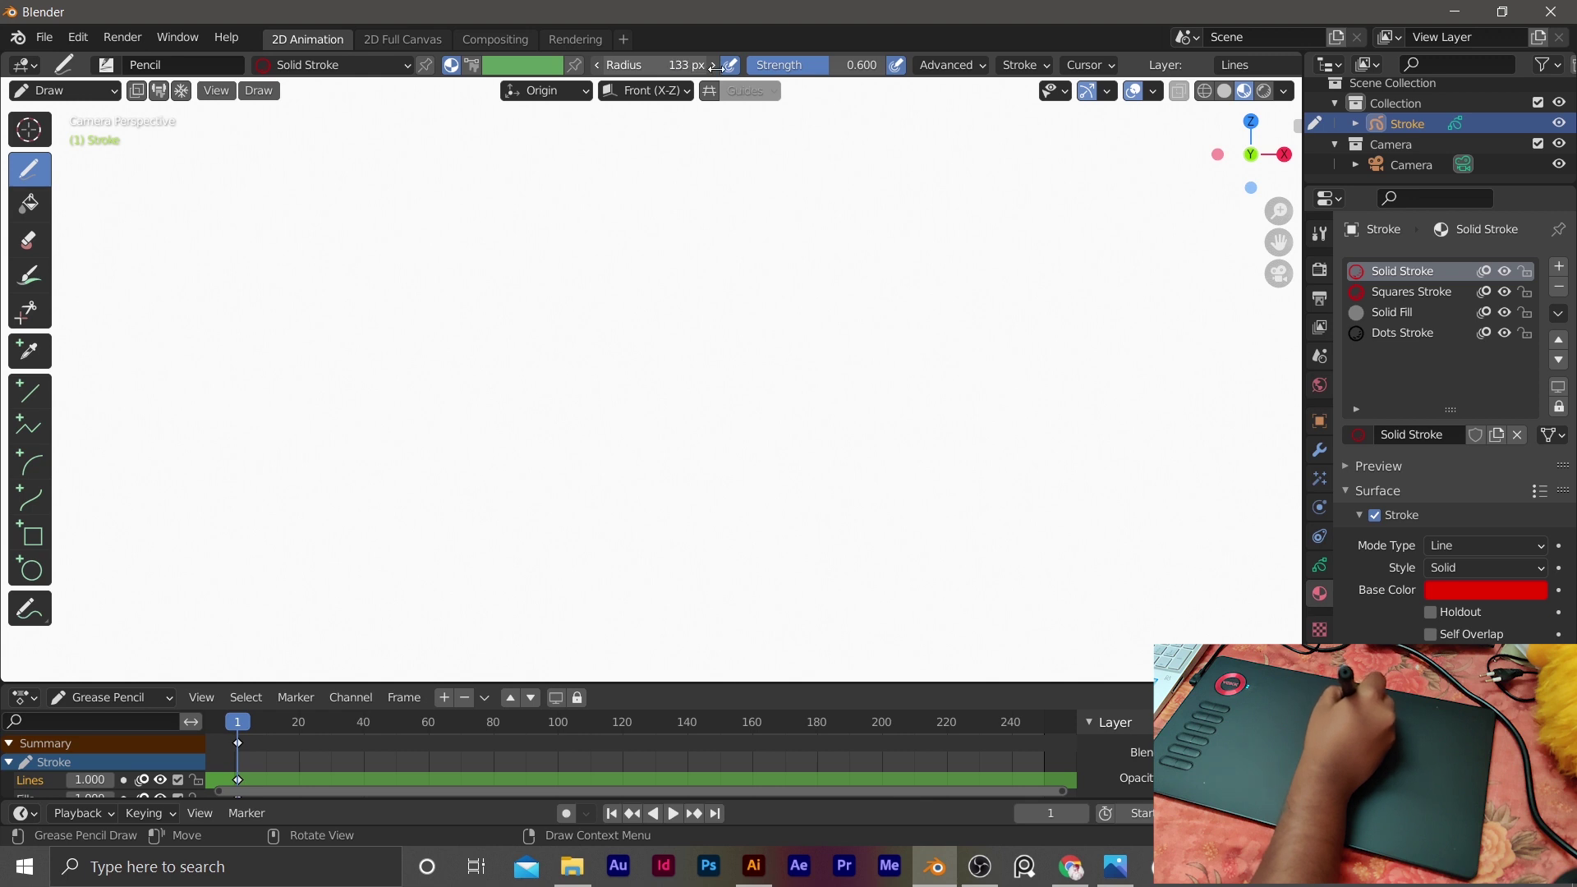
mouse_move(884, 73)
mouse_down()
mouse_move(870, 72)
mouse_move(901, 79)
mouse_up()
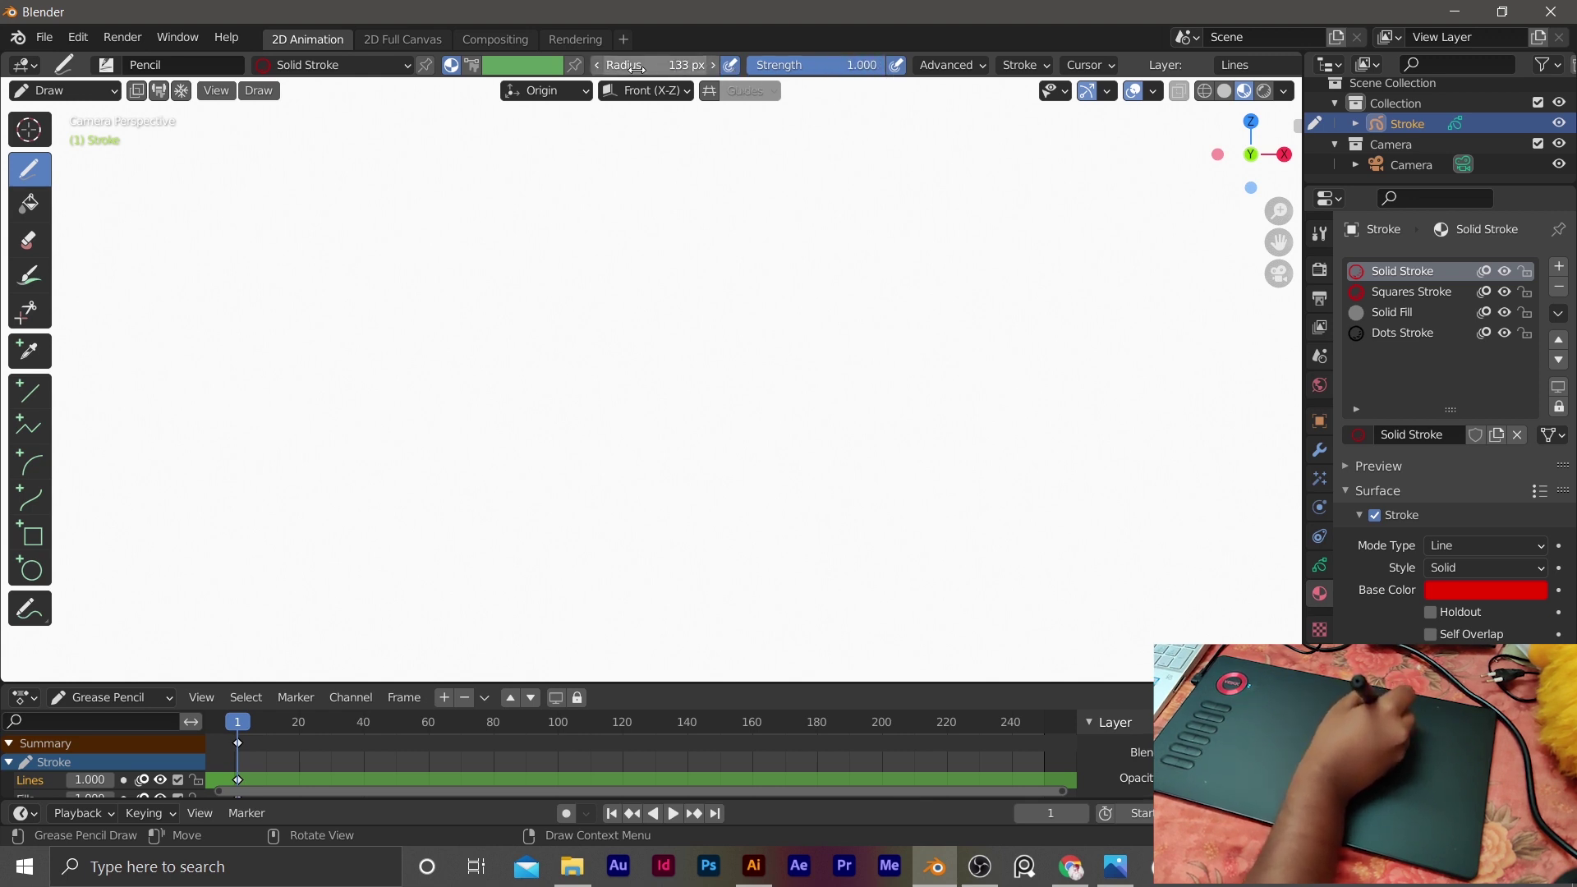
drag(649, 66, 662, 66)
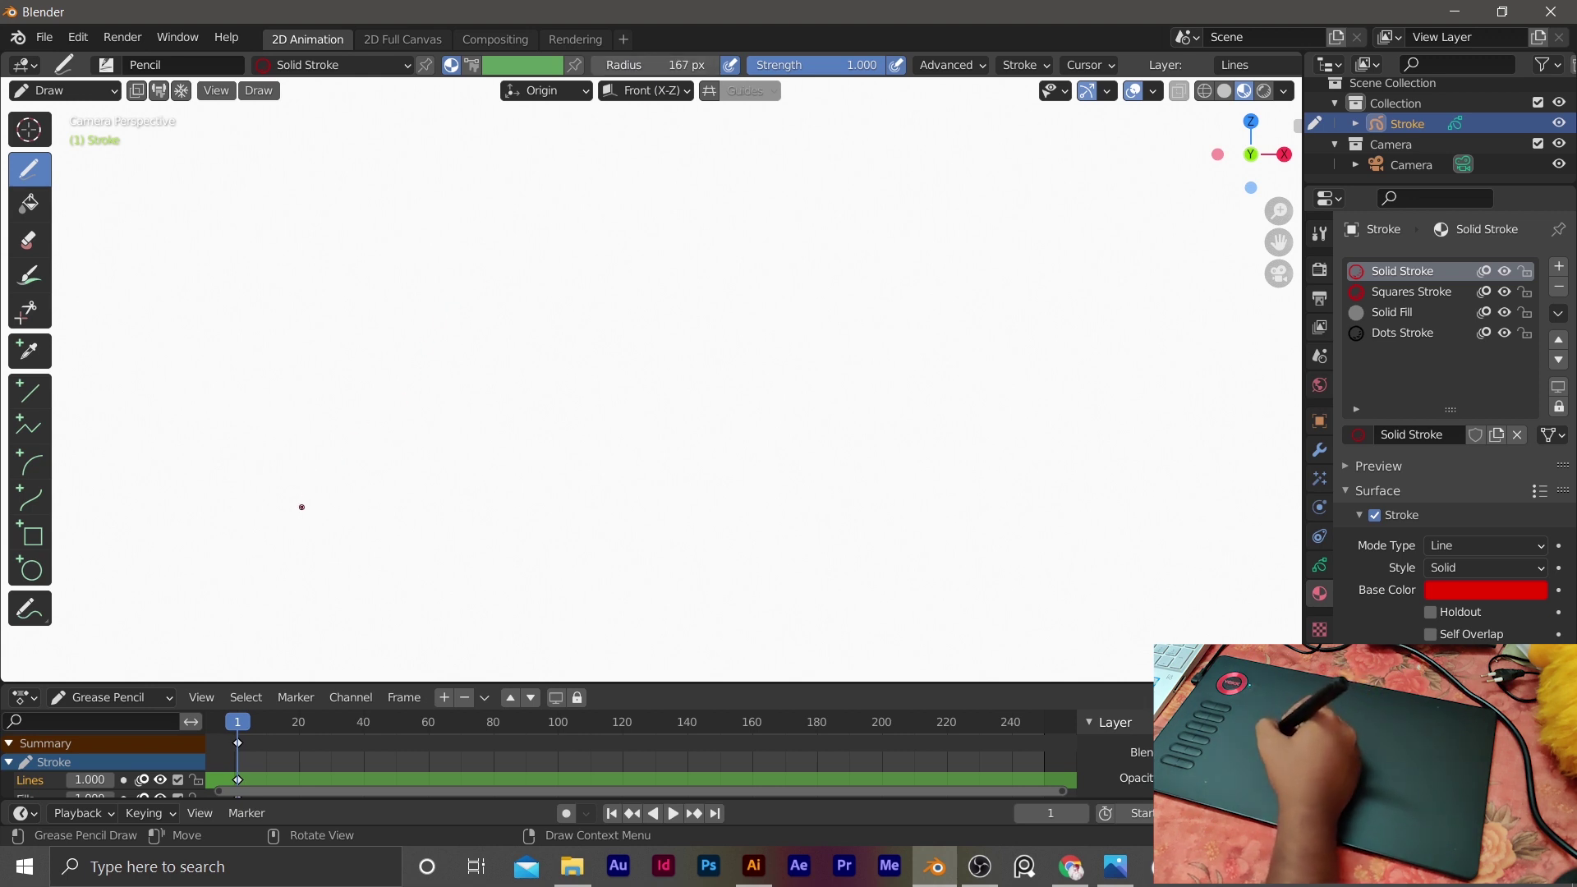
Step: Draw a test stroke, two long red pressure-sensitive arcs, a loop and a bold 'sub'
drag(320, 472, 349, 424)
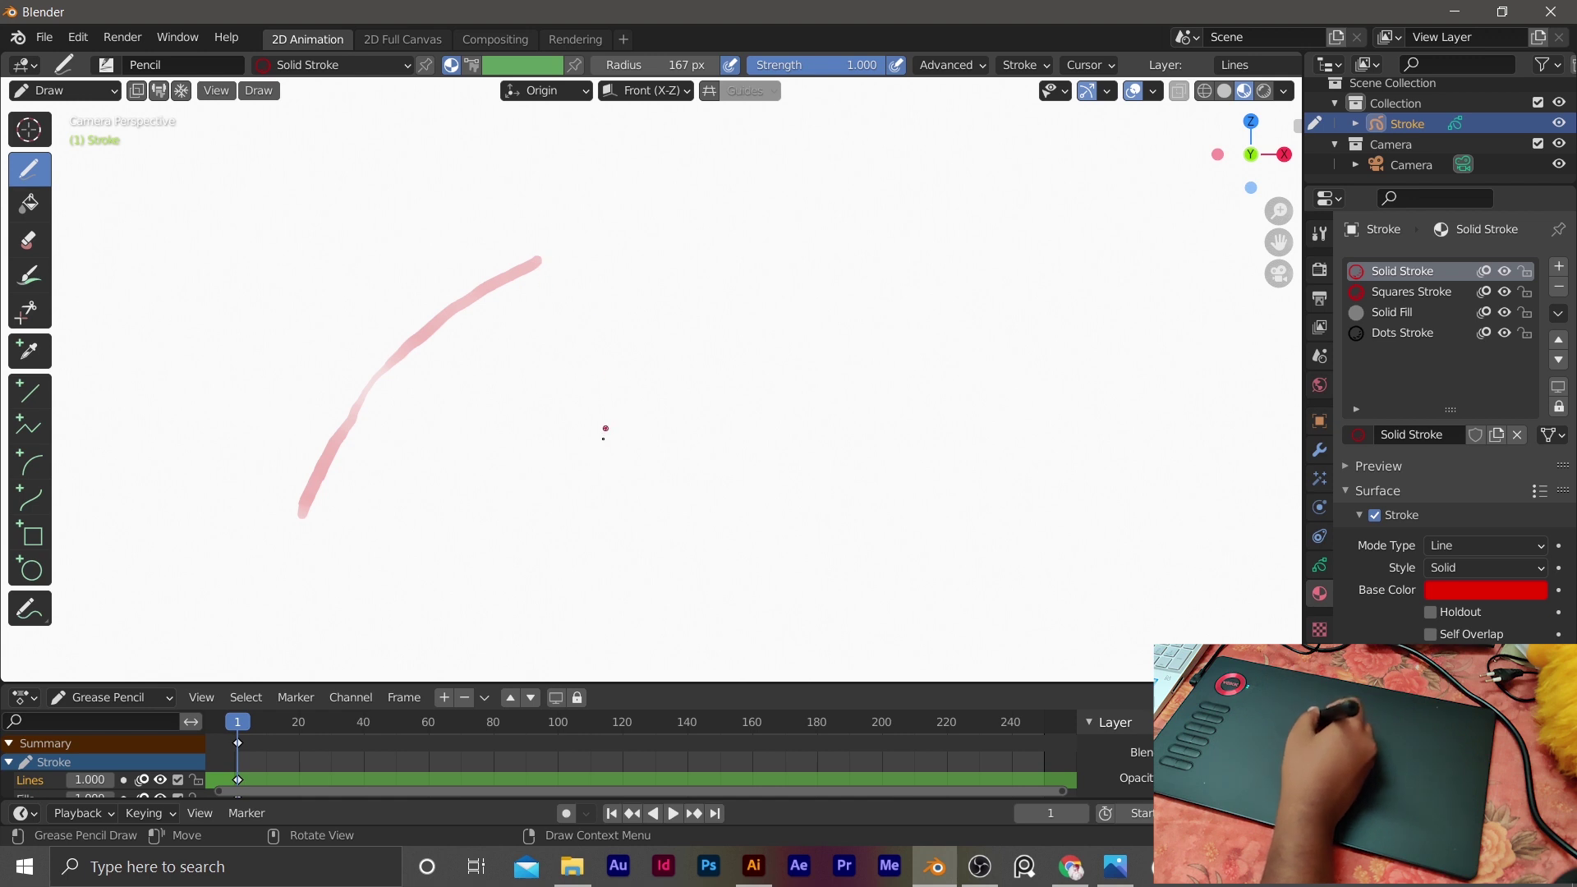
mouse_move(546, 529)
mouse_down()
mouse_move(614, 396)
mouse_move(723, 315)
mouse_move(781, 302)
mouse_move(890, 326)
mouse_up()
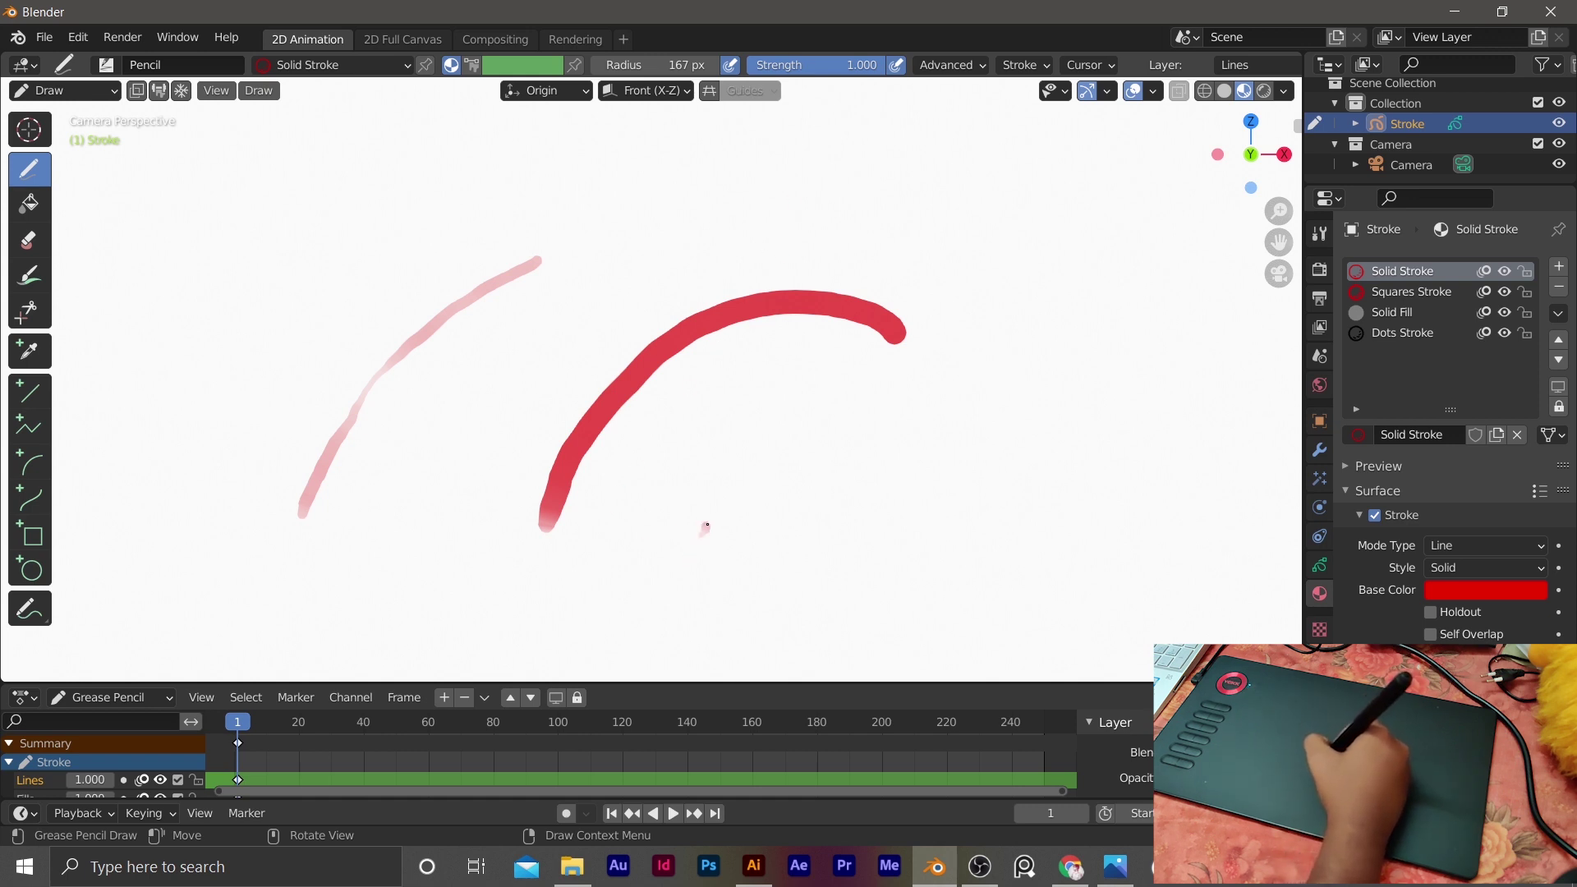
mouse_move(760, 450)
mouse_down()
mouse_move(858, 349)
mouse_move(977, 337)
mouse_move(1041, 355)
mouse_up()
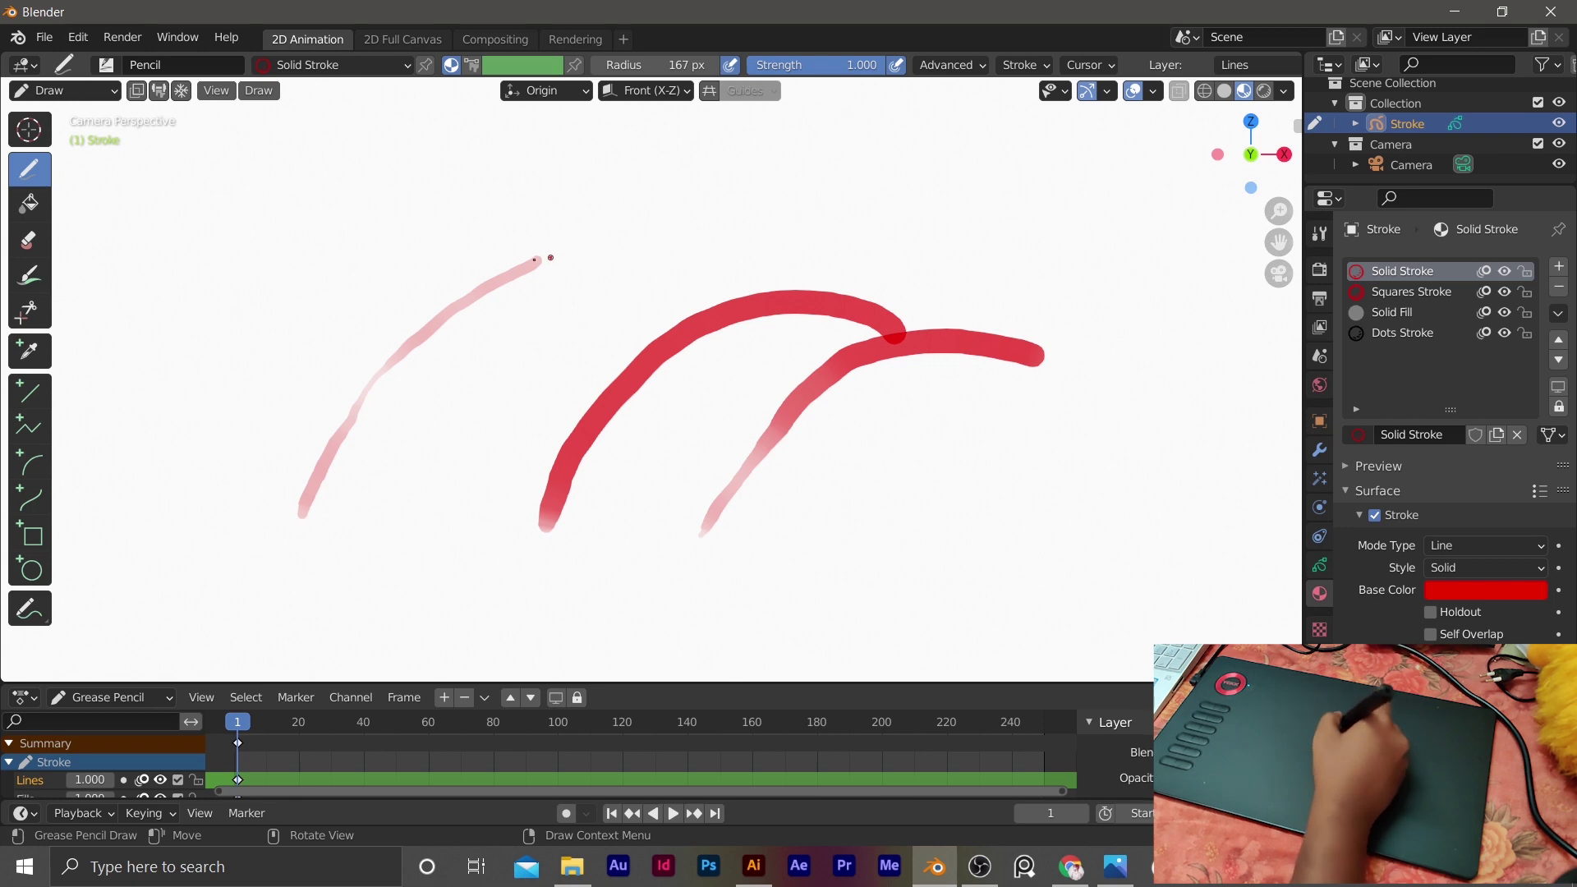
mouse_move(245, 444)
mouse_down()
mouse_move(295, 338)
mouse_move(388, 251)
mouse_move(525, 208)
mouse_move(832, 258)
mouse_move(906, 204)
mouse_move(820, 159)
mouse_move(651, 246)
mouse_up()
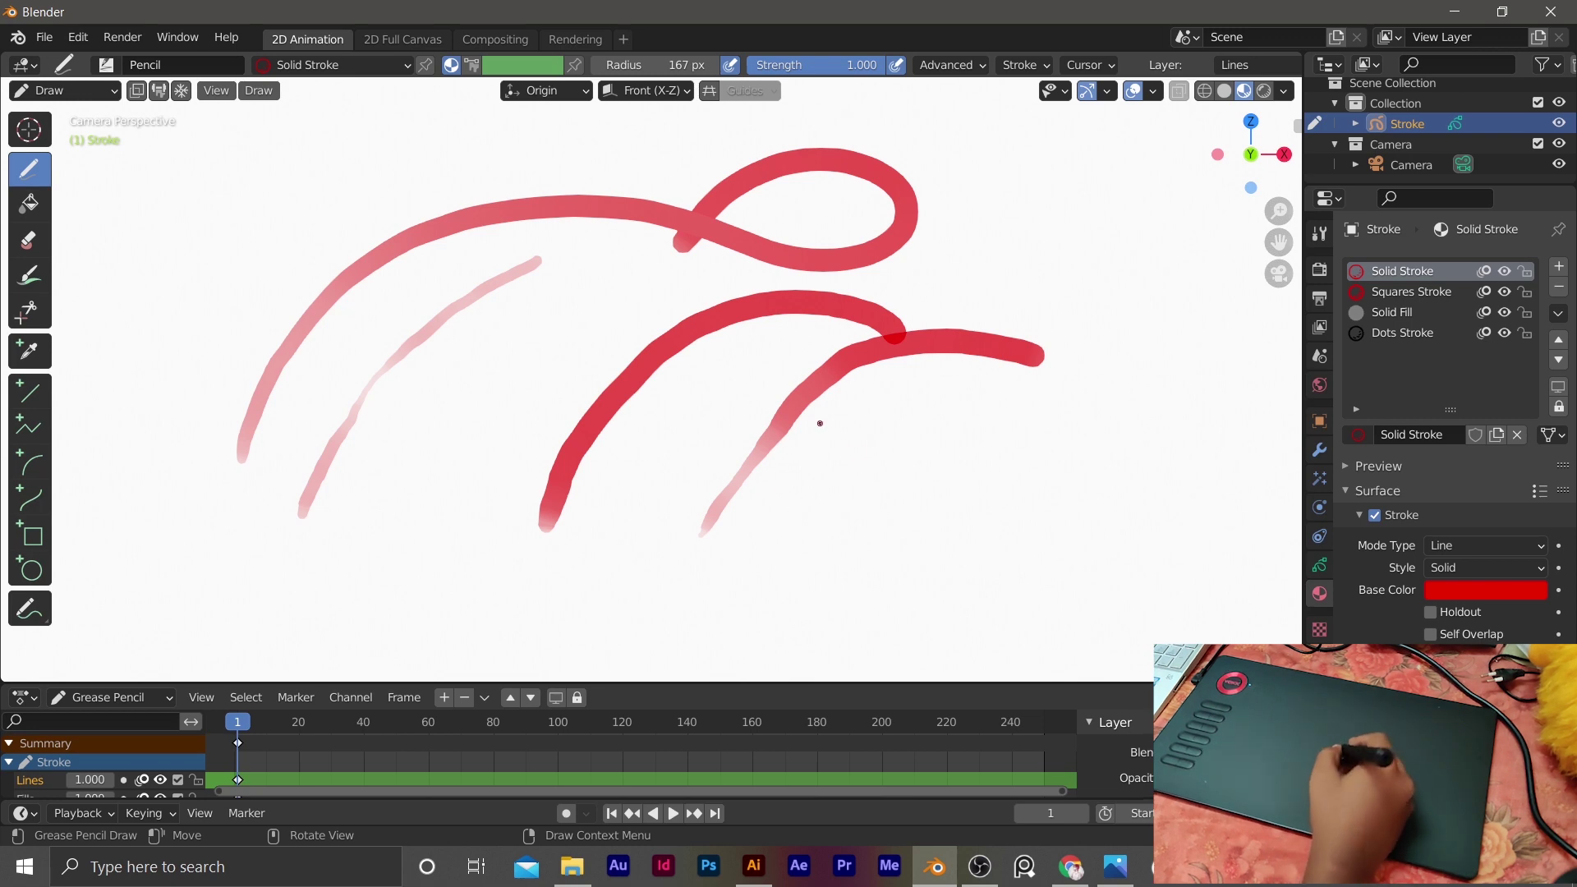
mouse_move(827, 474)
mouse_down()
mouse_move(882, 481)
mouse_move(917, 429)
mouse_move(926, 489)
mouse_move(959, 474)
mouse_up()
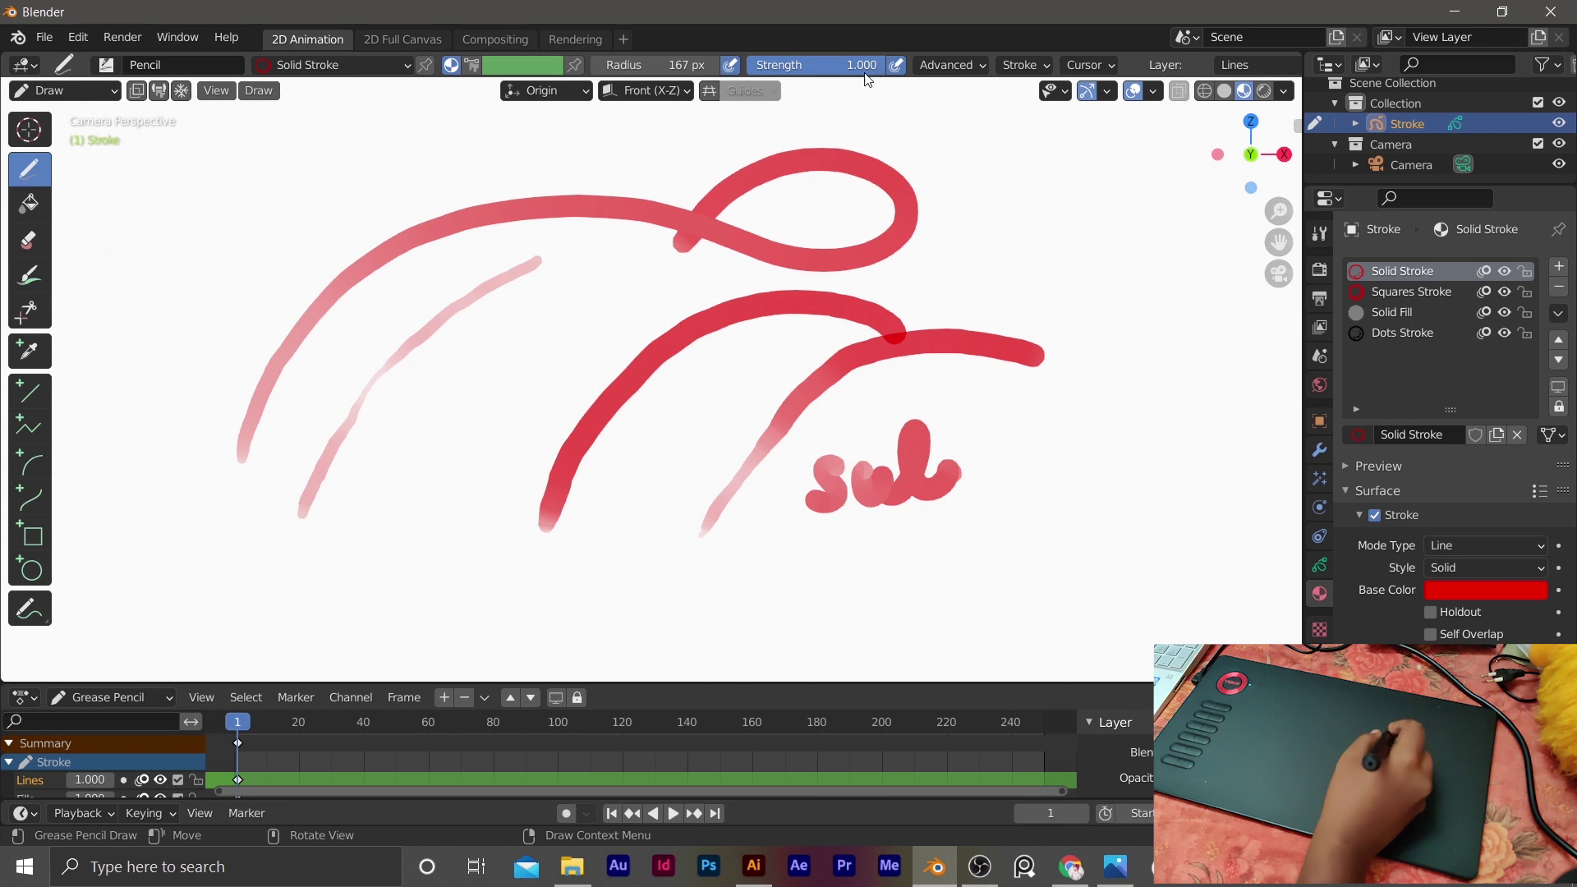
Step: Lower strength to 0.357 and shrink the radius, then write a faint 'sub' and an underlined 'Subscribe'
drag(854, 68, 759, 71)
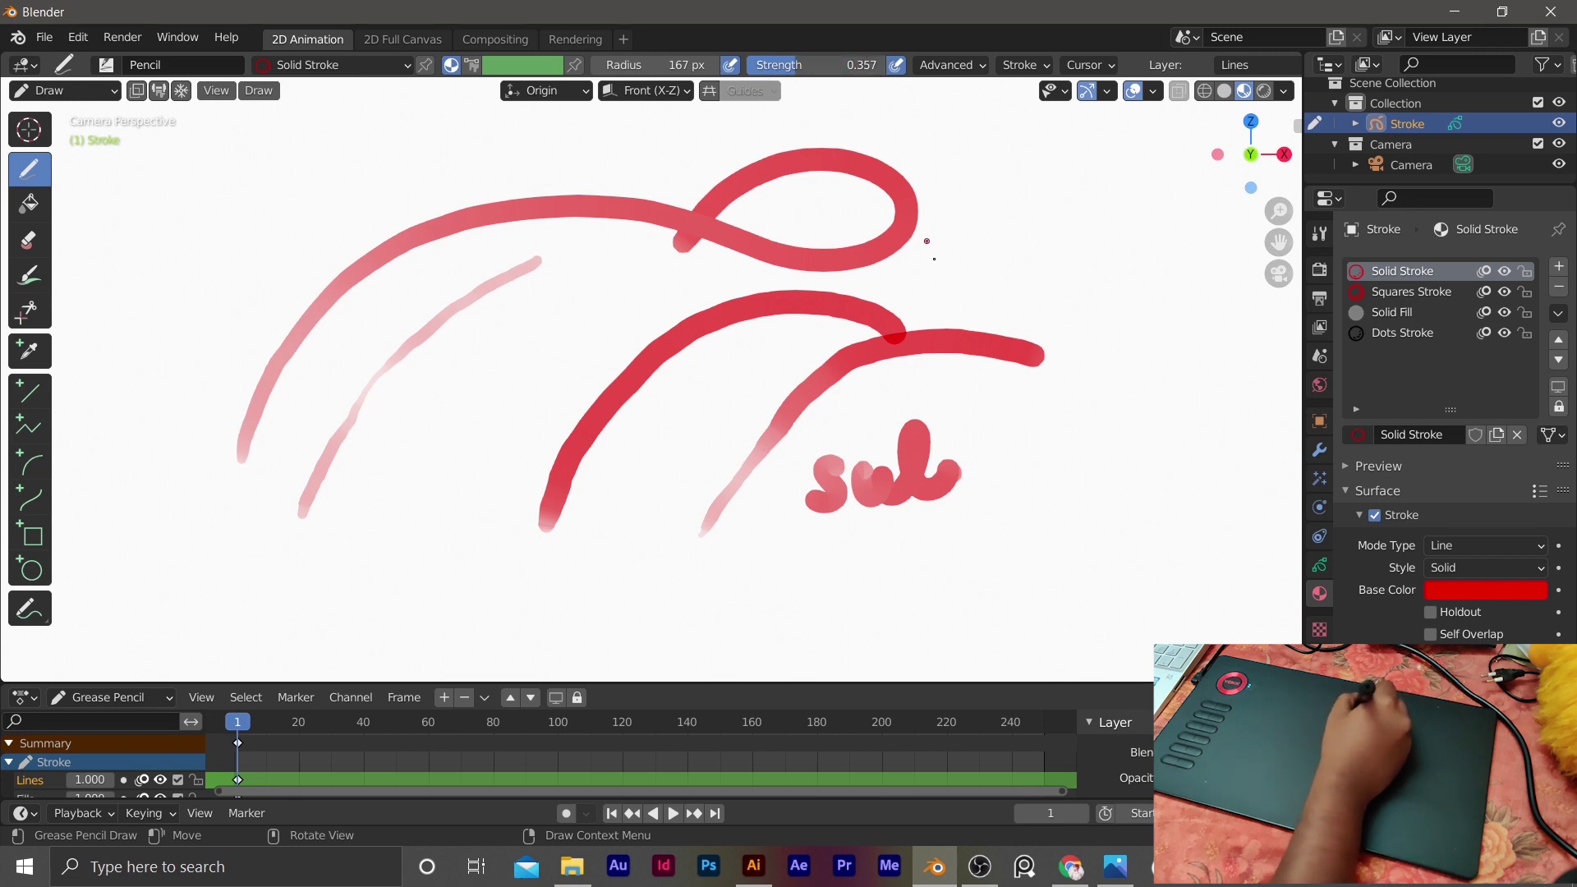
drag(1072, 491, 1039, 567)
mouse_move(1095, 526)
mouse_down()
mouse_move(1163, 528)
mouse_move(1180, 555)
mouse_up()
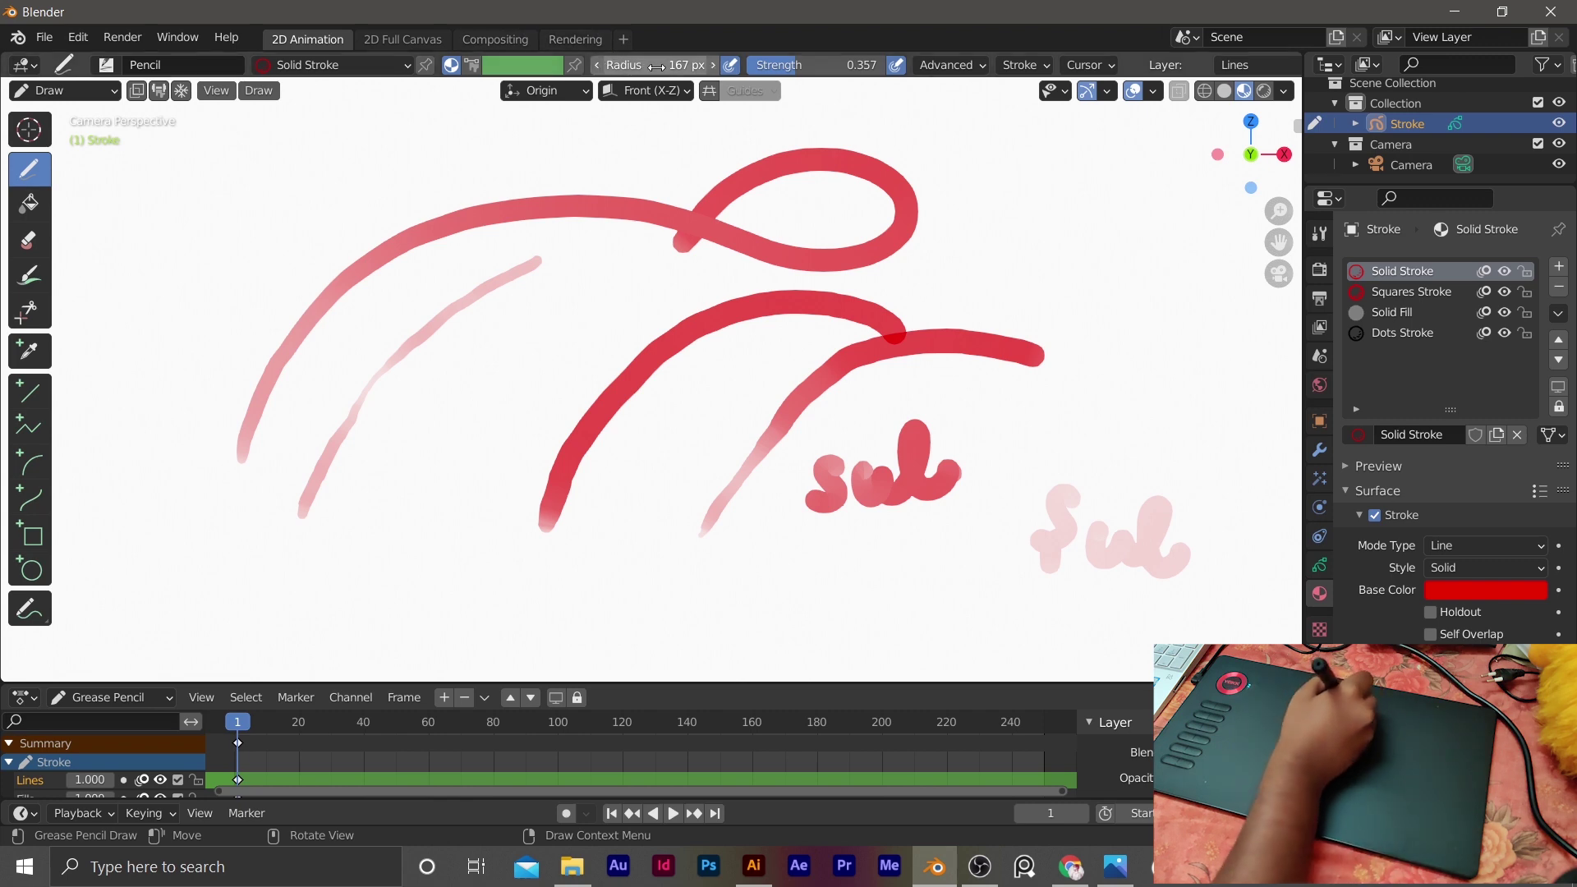
drag(656, 67, 579, 67)
mouse_move(215, 212)
mouse_down()
mouse_move(191, 267)
mouse_move(204, 302)
mouse_up()
mouse_move(223, 246)
mouse_down()
mouse_move(255, 257)
mouse_move(271, 207)
mouse_move(314, 244)
mouse_move(322, 220)
mouse_move(326, 234)
mouse_move(412, 202)
mouse_move(406, 175)
mouse_move(431, 215)
mouse_move(477, 179)
mouse_up()
drag(254, 297, 391, 237)
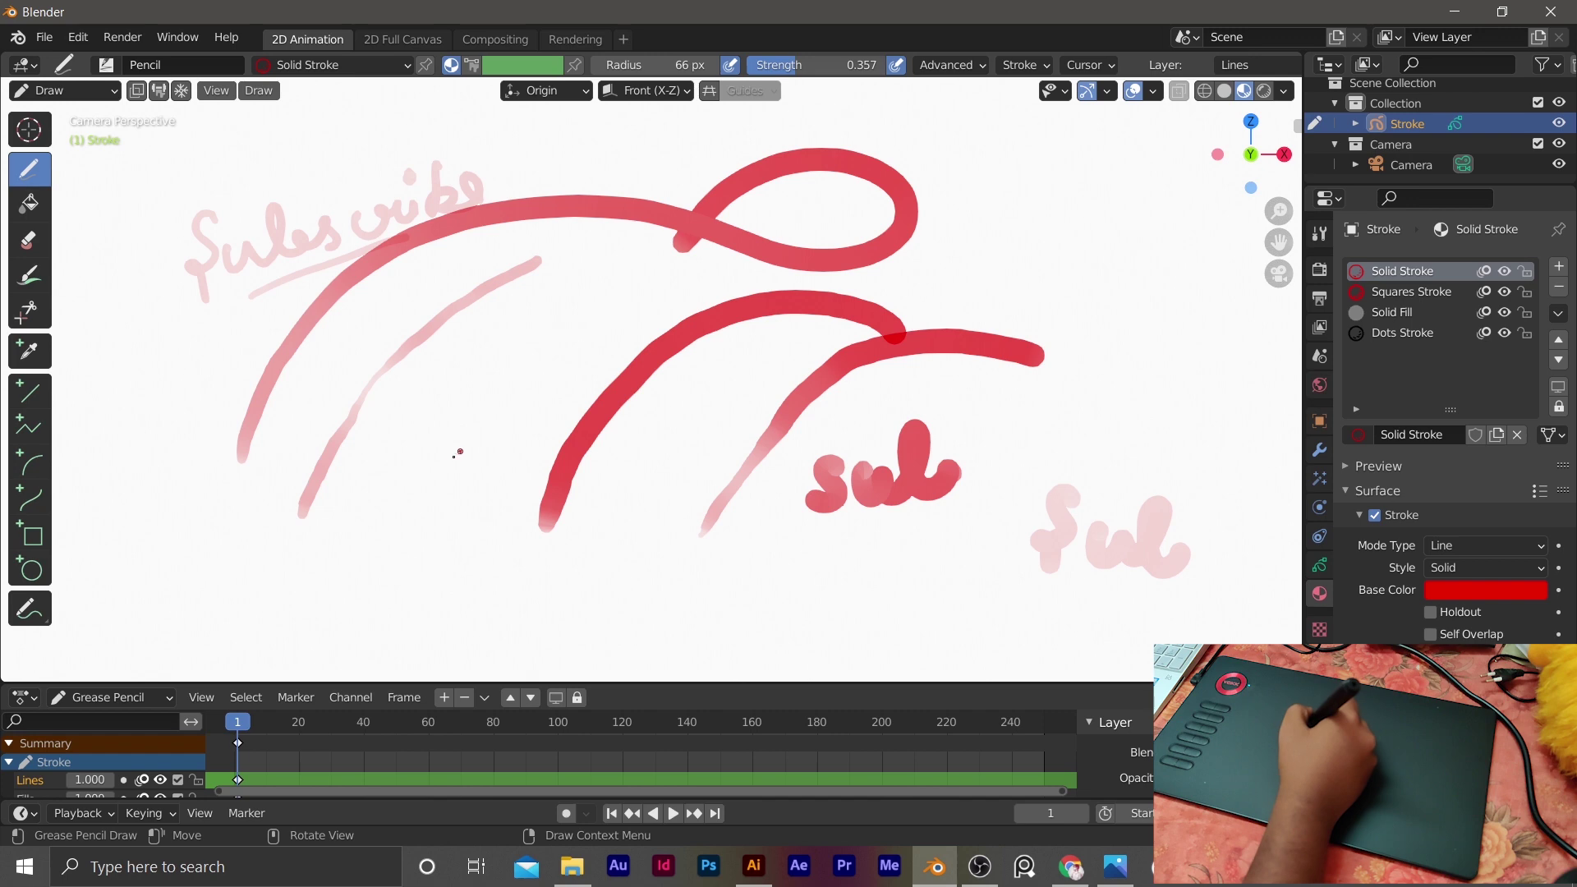